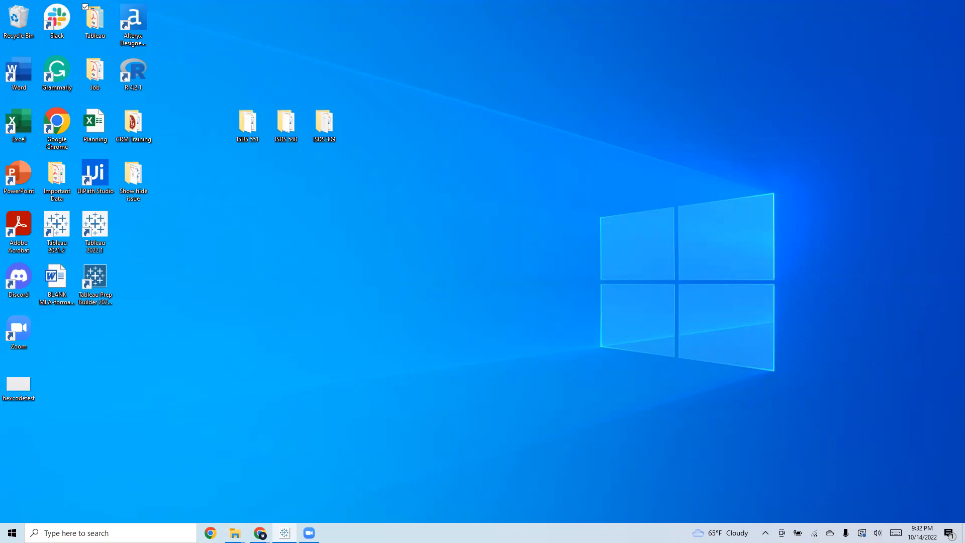
View the Resume 2 dashboard in Tableau and move its window off the screen
{"action": "left_click_drag", "start_coordinate": [964, 69], "coordinate": [674, 69]}
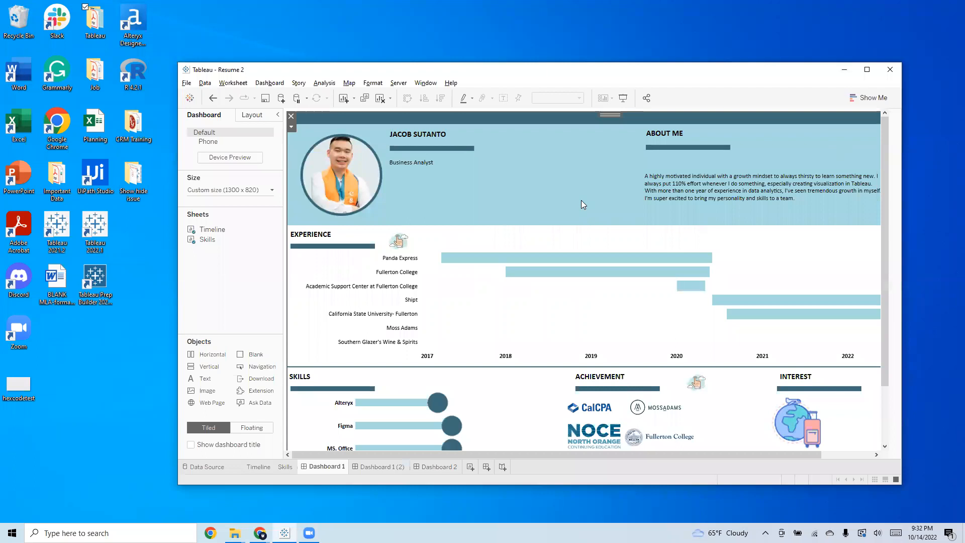
{"action": "double_click", "coordinate": [599, 73]}
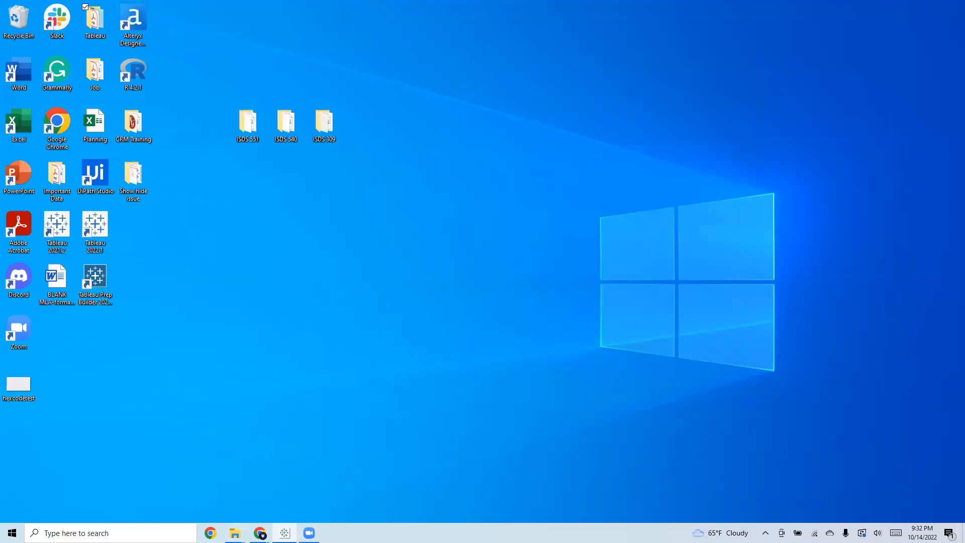
Launch Excel and create a blank workbook
{"action": "double_click", "coordinate": [18, 125]}
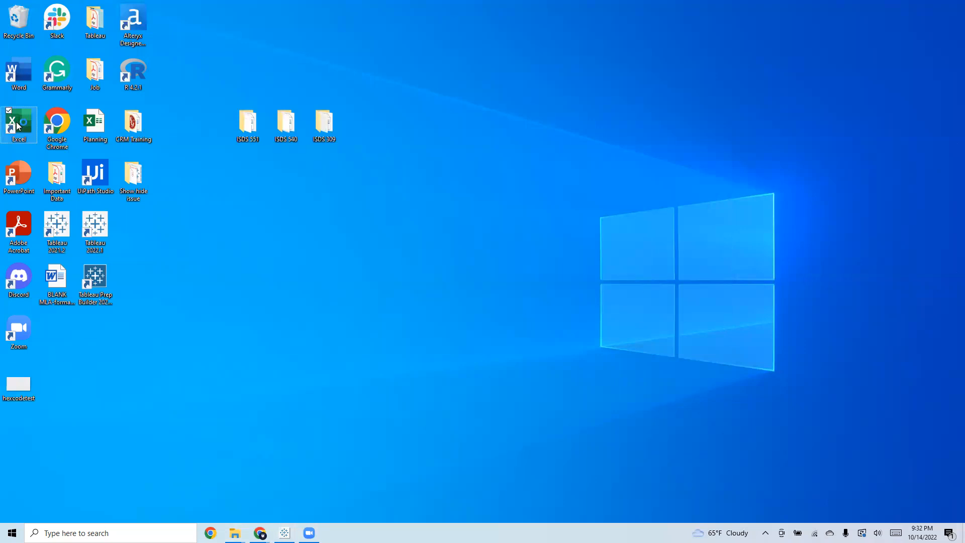
{"action": "mouse_move", "coordinate": [235, 533]}
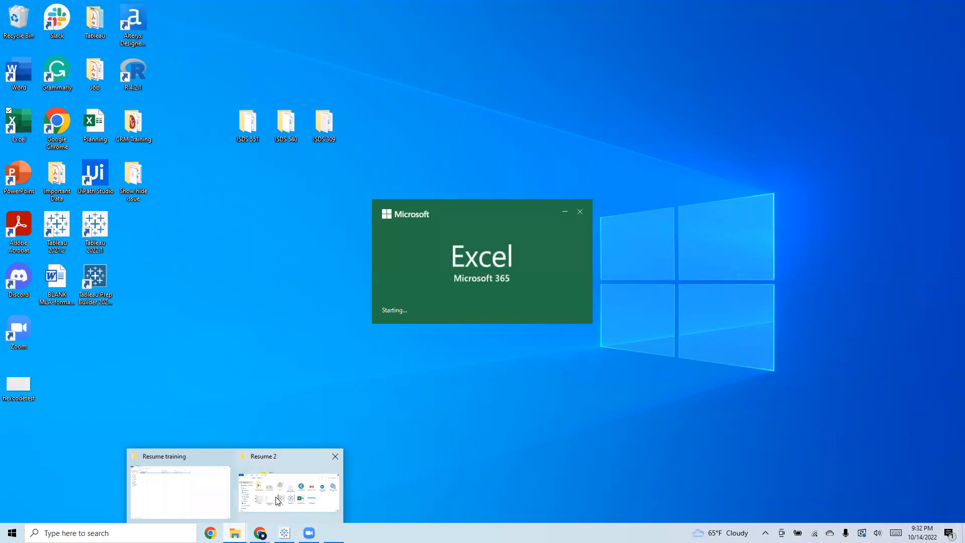
{"action": "left_click", "coordinate": [292, 483]}
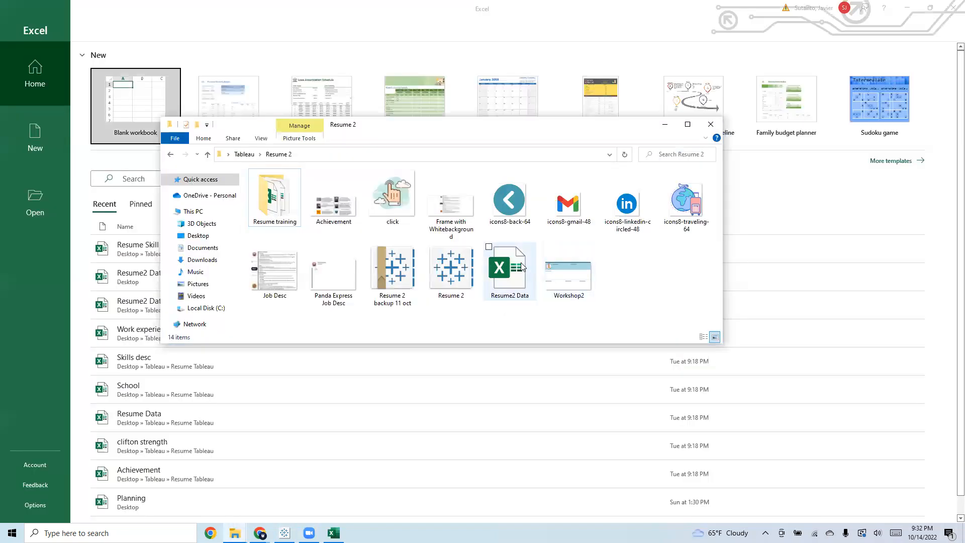
{"action": "left_click", "coordinate": [665, 124]}
{"action": "left_click", "coordinate": [99, 88]}
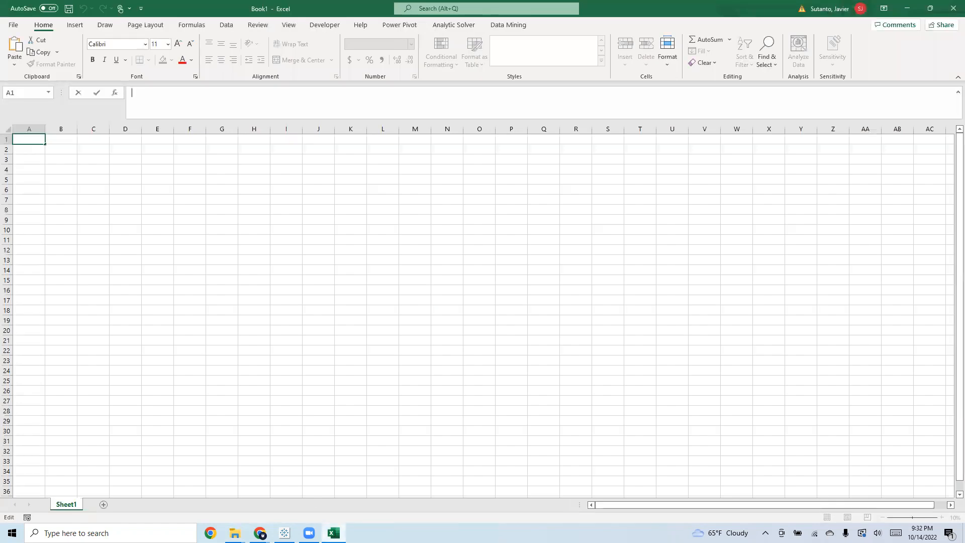
Open the Resume2 Data workbook from the Resume 2 folder and close the folder window
{"action": "mouse_move", "coordinate": [236, 533]}
{"action": "left_click", "coordinate": [331, 457]}
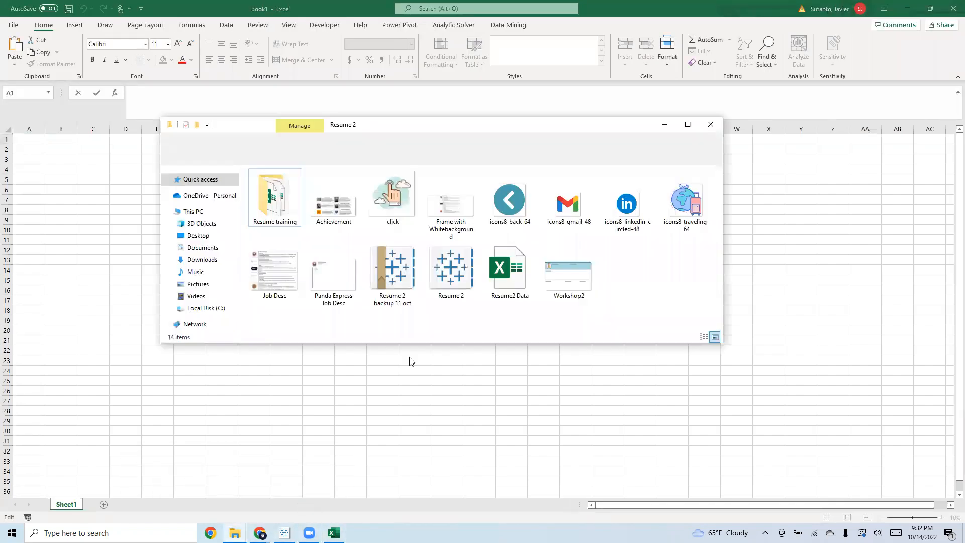
{"action": "left_click", "coordinate": [506, 272]}
{"action": "left_click", "coordinate": [711, 124]}
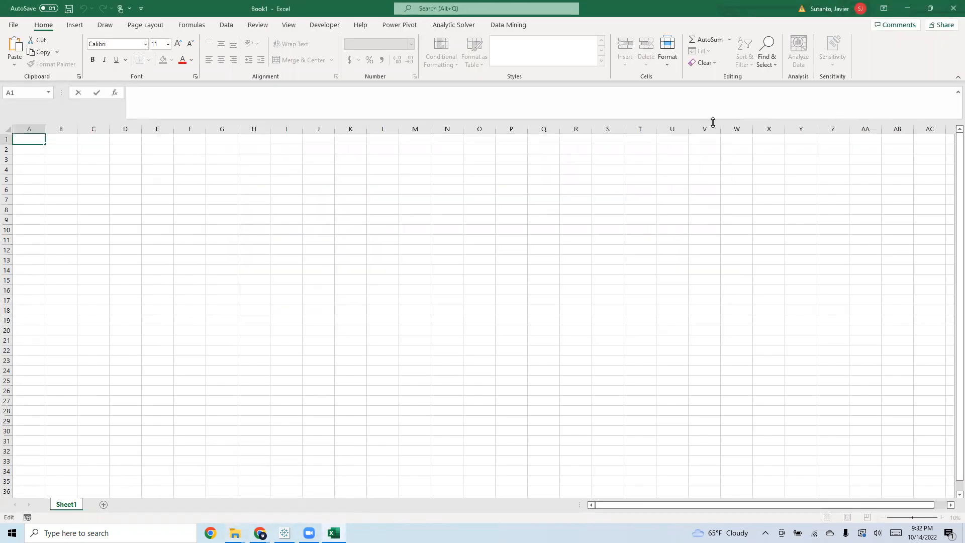
{"action": "scroll", "coordinate": [342, 433], "scroll_direction": "down", "scroll_amount": 1}
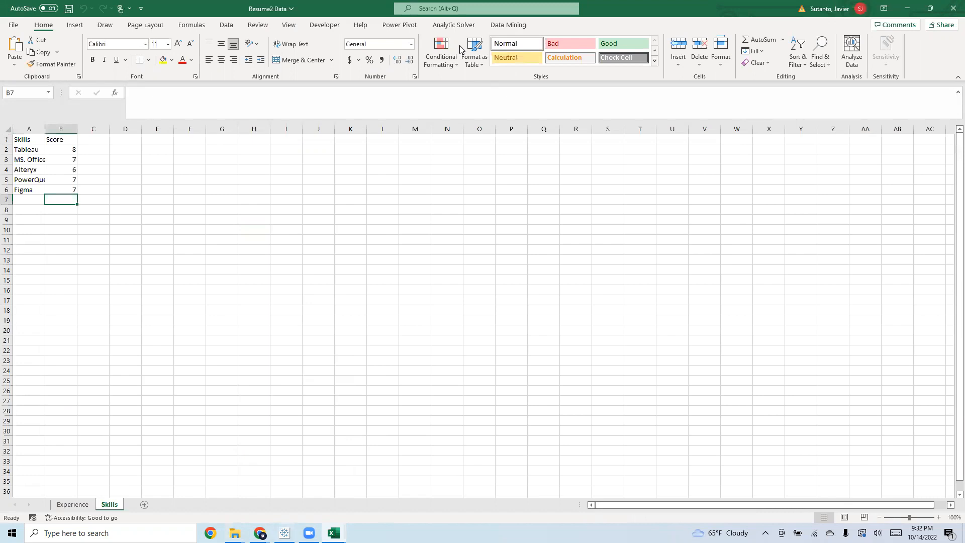
{"action": "left_click_drag", "start_coordinate": [629, 8], "coordinate": [964, 106]}
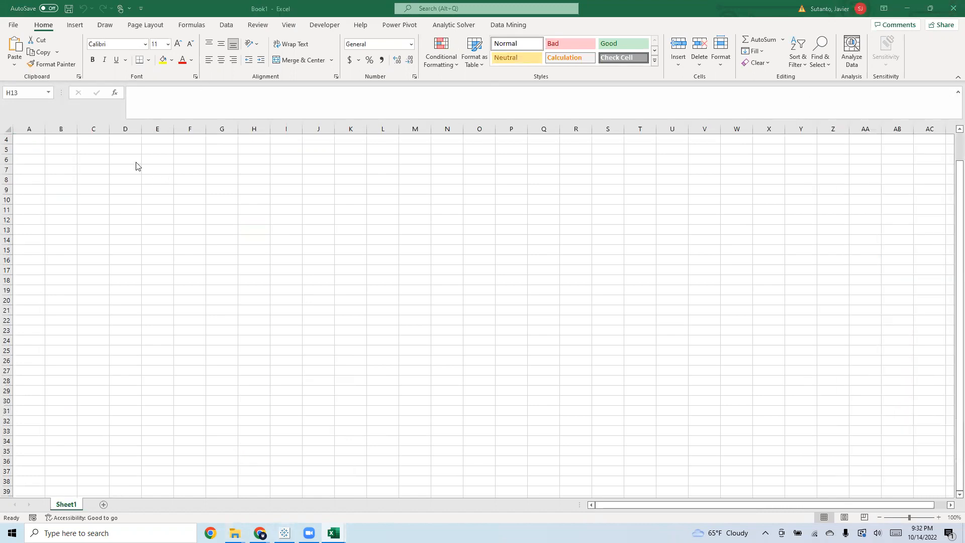
{"action": "left_click", "coordinate": [39, 143]}
{"action": "scroll", "coordinate": [32, 153], "scroll_direction": "up", "scroll_amount": 1}
{"action": "left_click", "coordinate": [36, 146]}
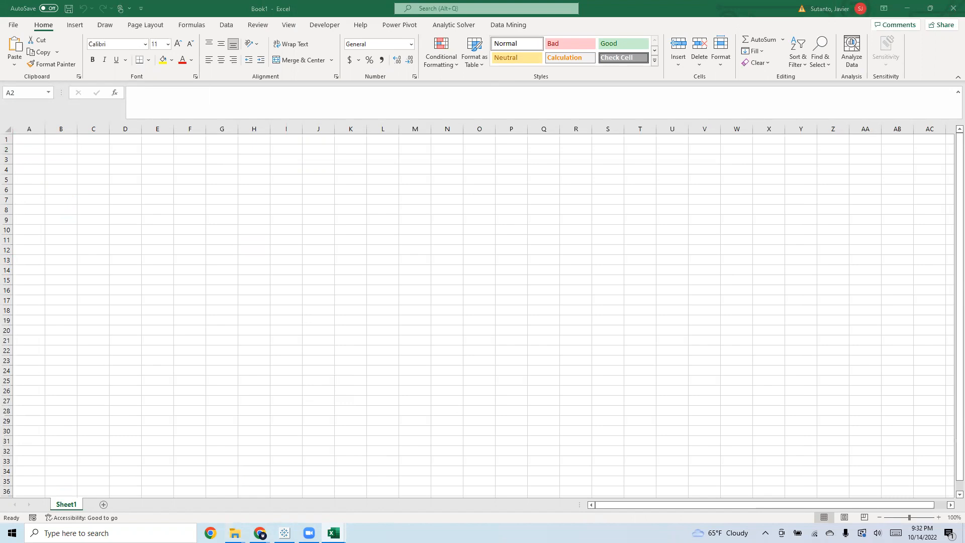
Bring the Resume2 Data workbook back to full screen on its Experience sheet and widen column A to fit the names
{"action": "left_click_drag", "start_coordinate": [263, 221], "coordinate": [437, 296]}
{"action": "left_click_drag", "start_coordinate": [748, 90], "coordinate": [525, 10]}
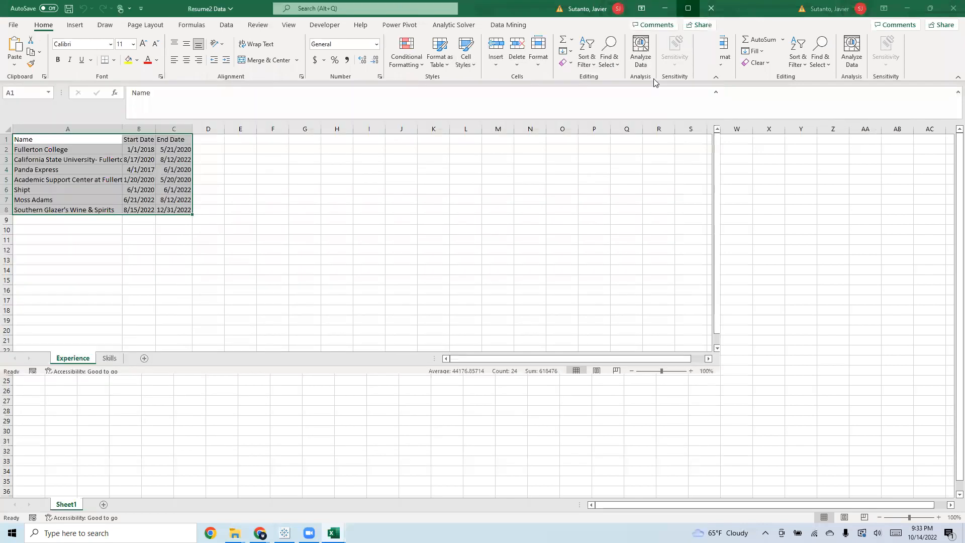
{"action": "left_click", "coordinate": [42, 240]}
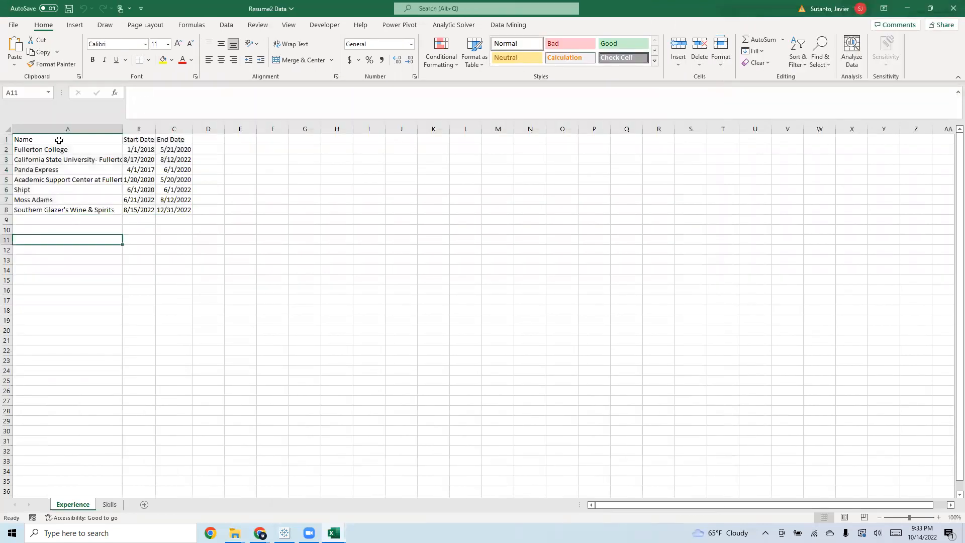
{"action": "left_click_drag", "start_coordinate": [122, 131], "coordinate": [164, 134]}
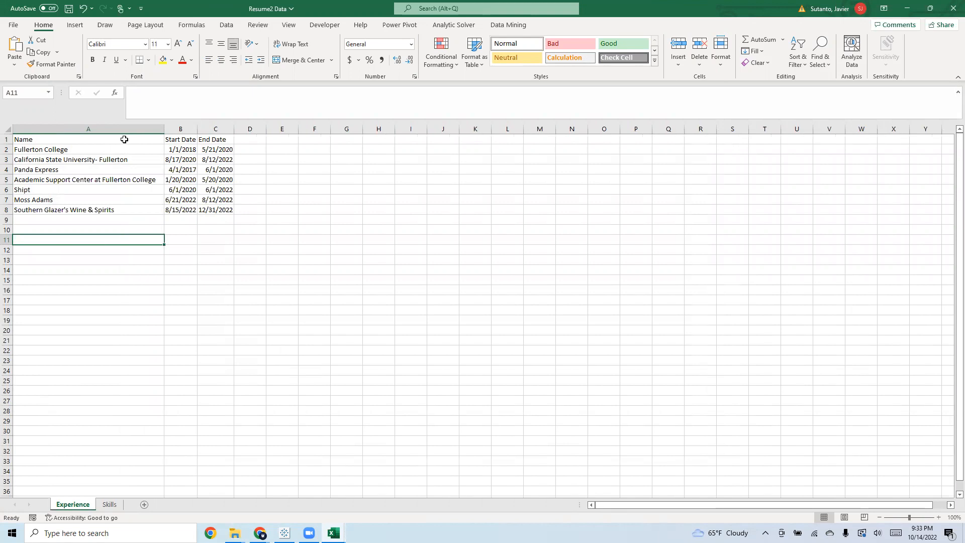
Review the school and workplace entries in the Name column and the whole experience data range
{"action": "left_click_drag", "start_coordinate": [133, 146], "coordinate": [126, 160]}
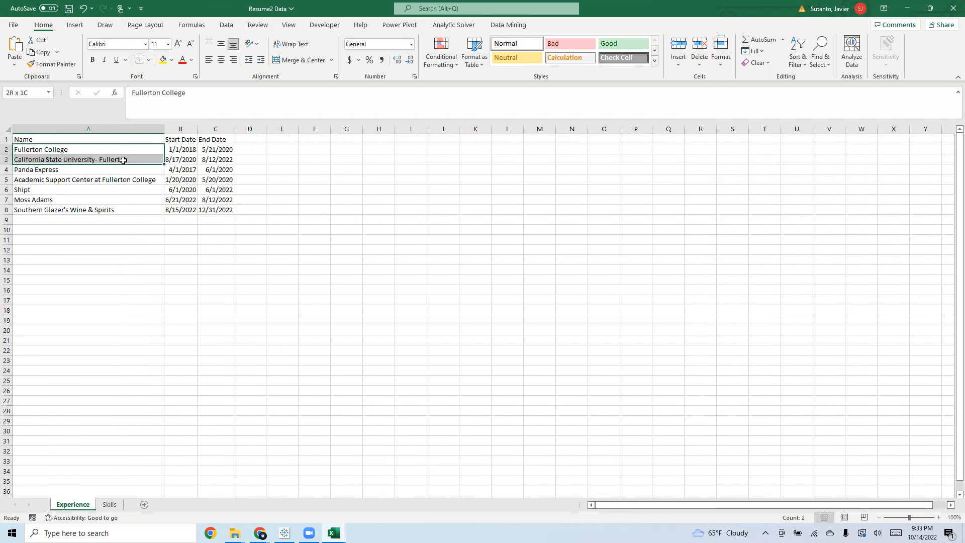
{"action": "left_click", "coordinate": [375, 182]}
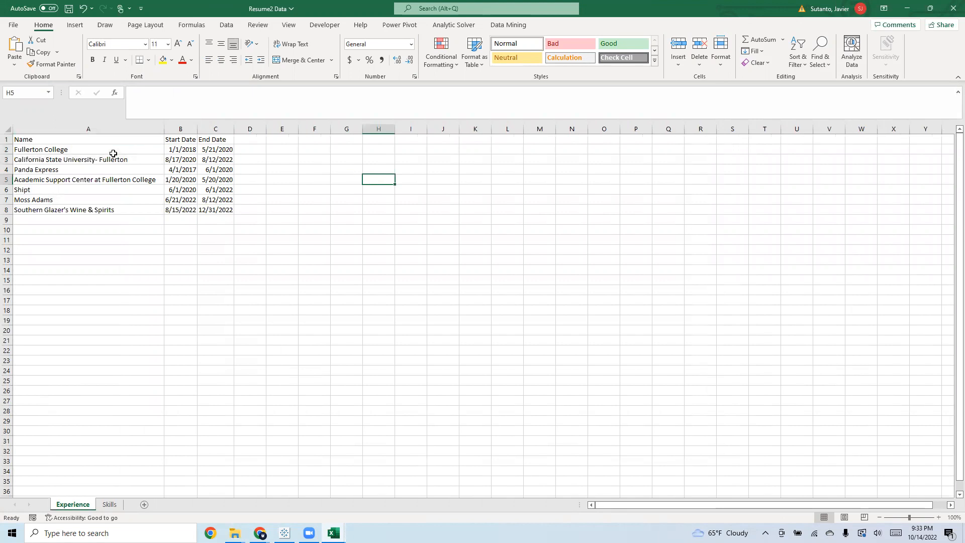
{"action": "left_click_drag", "start_coordinate": [112, 151], "coordinate": [113, 160]}
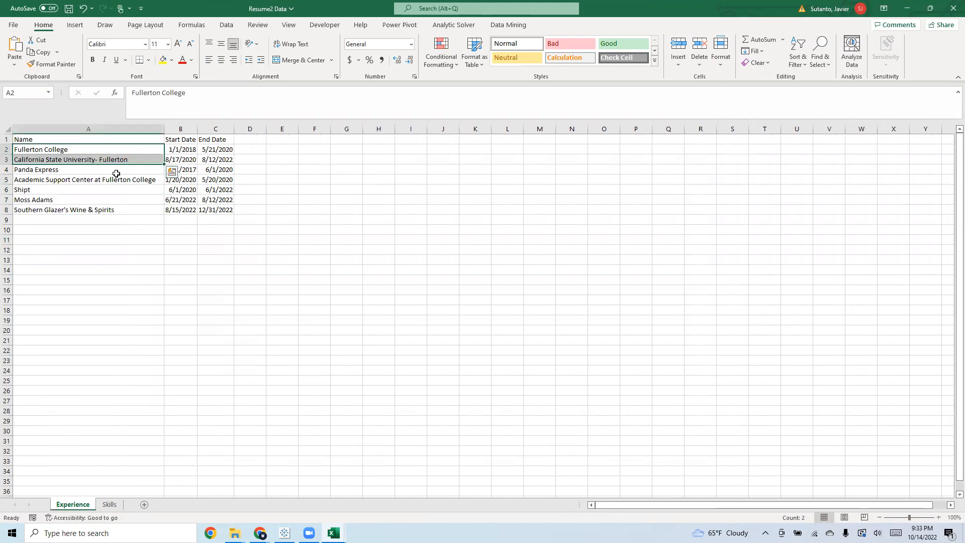
{"action": "left_click", "coordinate": [116, 177]}
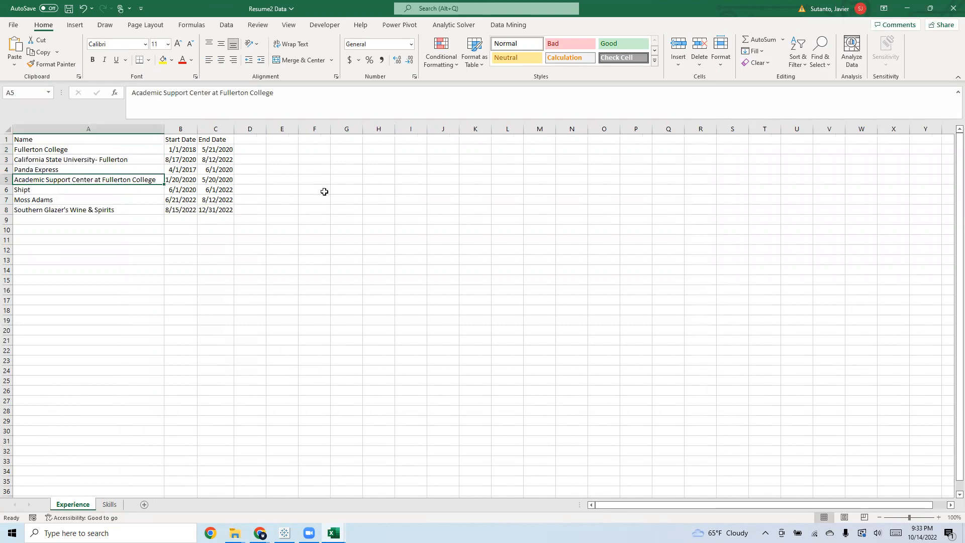
{"action": "left_click_drag", "start_coordinate": [40, 147], "coordinate": [252, 211]}
{"action": "left_click", "coordinate": [408, 180]}
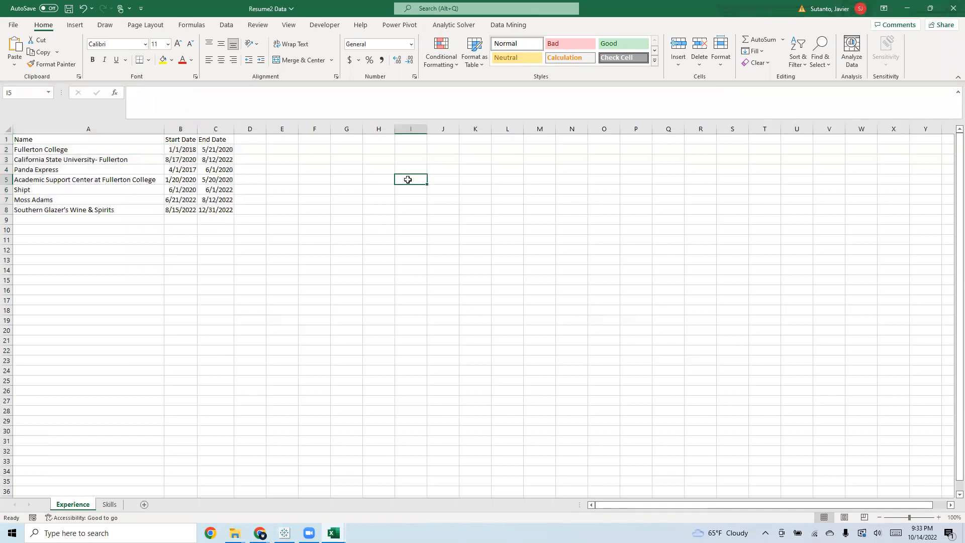
Examine the Name, Start Date and End Date headers and check the number format of the dates in B2:C8
{"action": "left_click_drag", "start_coordinate": [77, 142], "coordinate": [222, 142]}
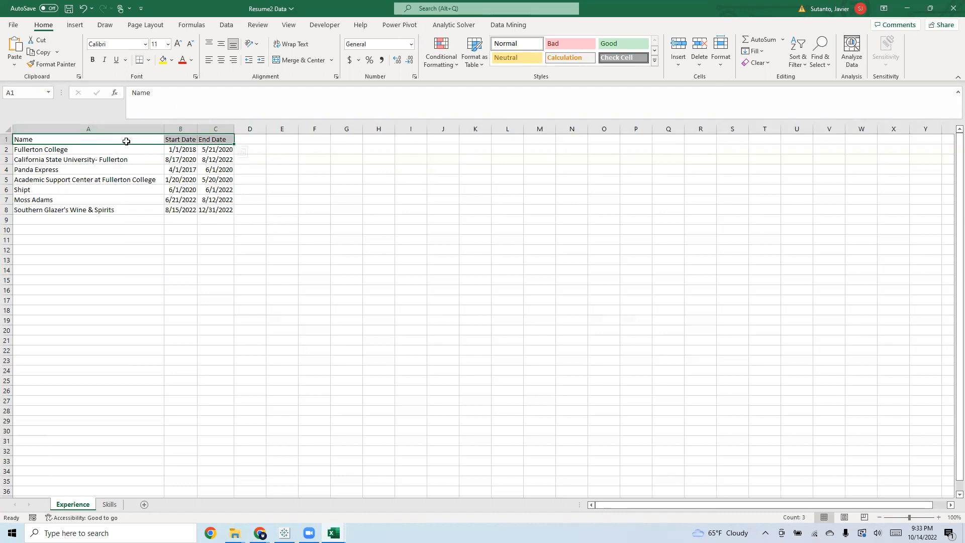
{"action": "left_click", "coordinate": [281, 181]}
{"action": "left_click", "coordinate": [185, 158]}
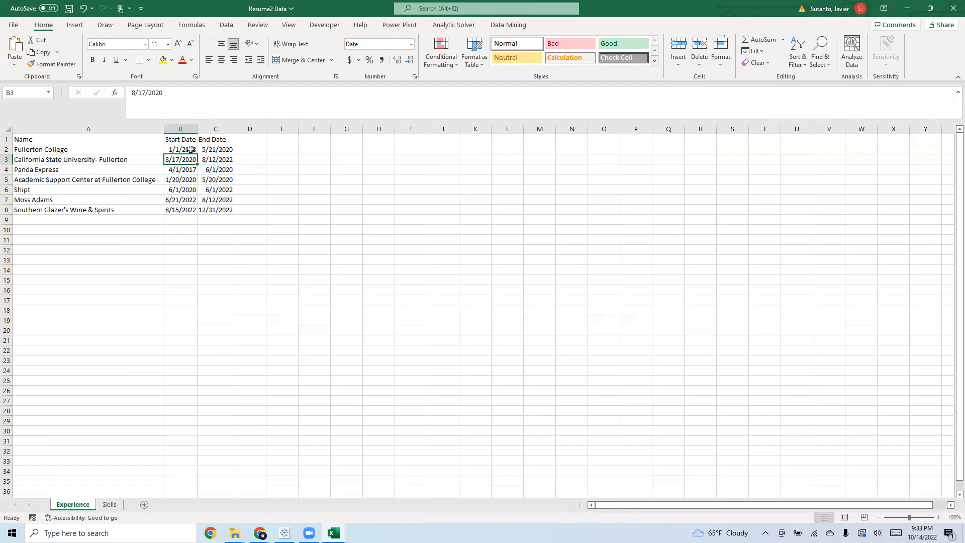
{"action": "left_click", "coordinate": [252, 166]}
{"action": "left_click_drag", "start_coordinate": [188, 151], "coordinate": [221, 210]}
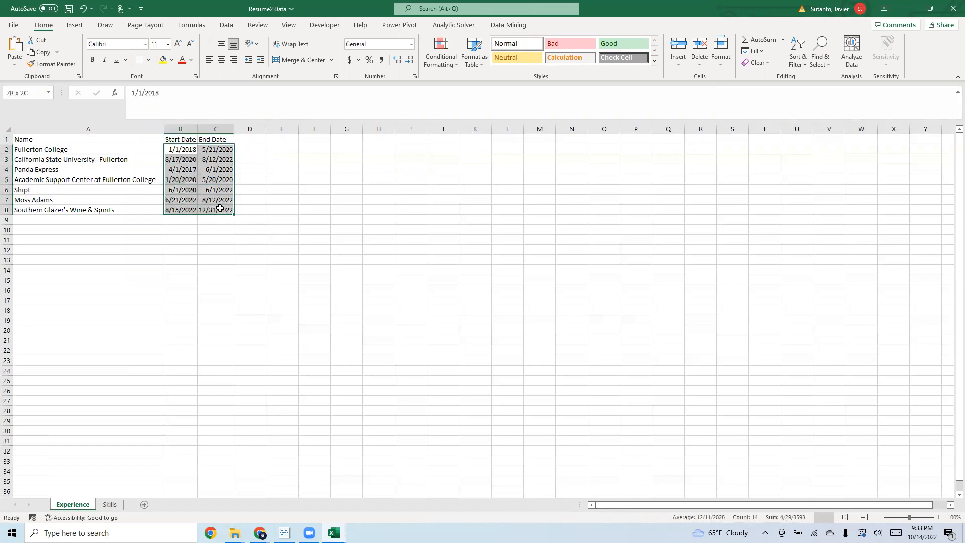
{"action": "left_click", "coordinate": [411, 45]}
{"action": "left_click", "coordinate": [411, 47]}
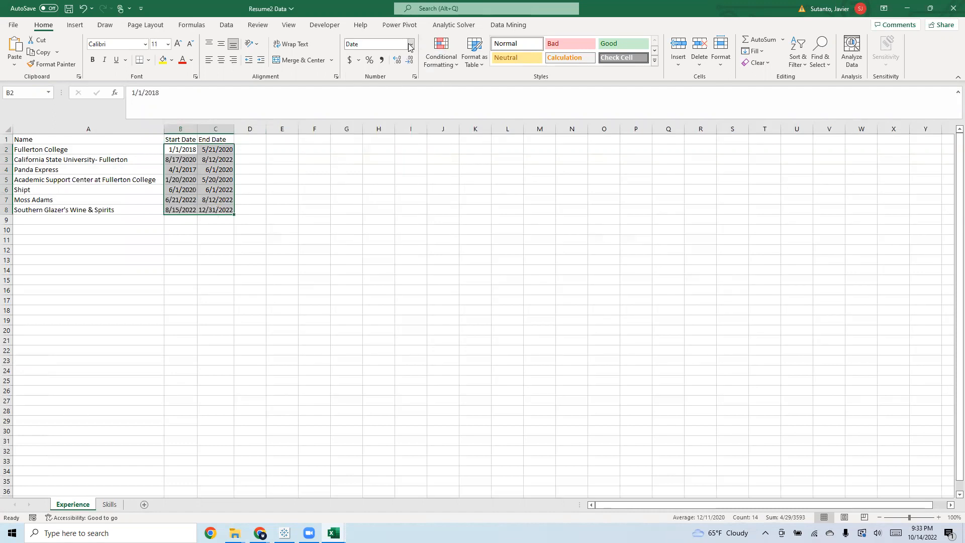
{"action": "left_click", "coordinate": [360, 188]}
{"action": "left_click_drag", "start_coordinate": [184, 150], "coordinate": [219, 208]}
{"action": "left_click", "coordinate": [215, 259]}
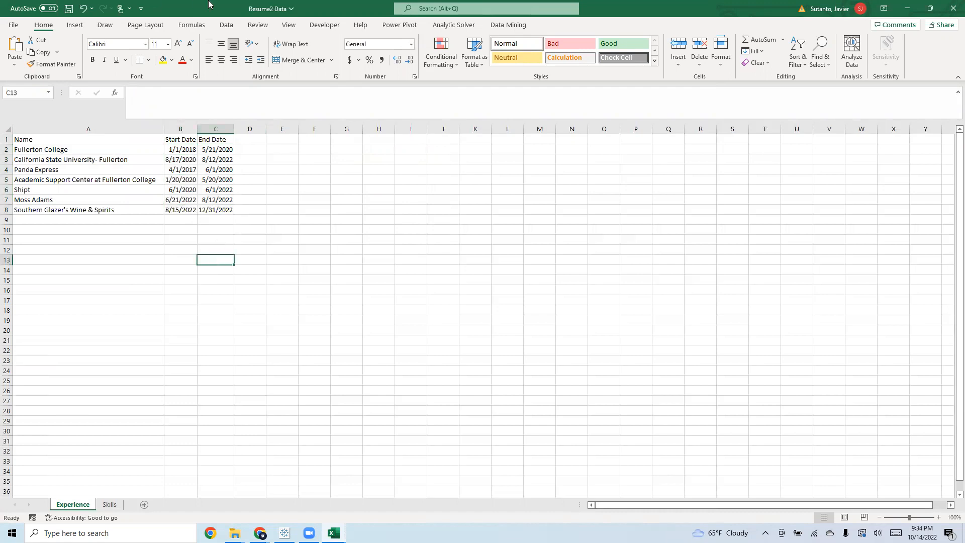
Clear both Excel workbooks out of the way and open the Resume training folder inside Resume 2
{"action": "left_click", "coordinate": [930, 8]}
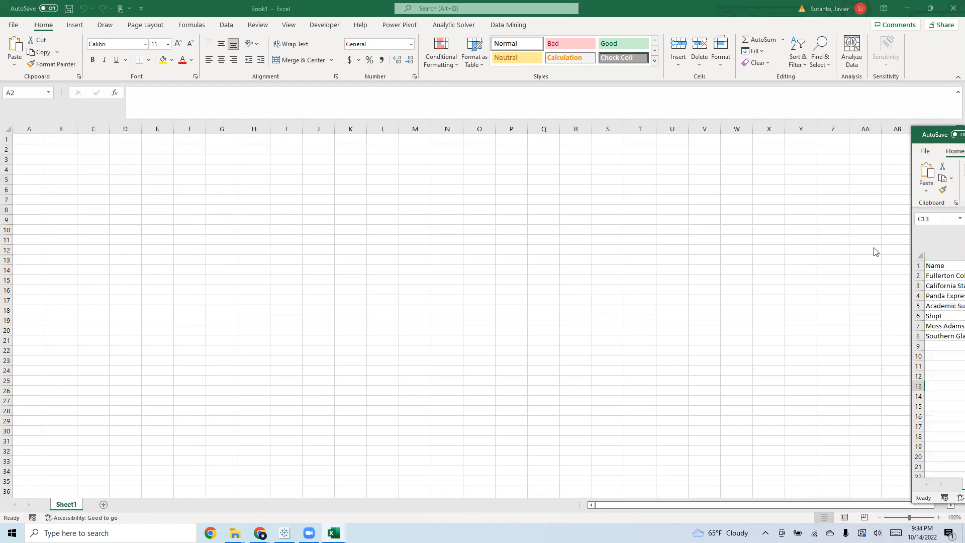
{"action": "left_click", "coordinate": [908, 7]}
{"action": "right_click", "coordinate": [654, 267]}
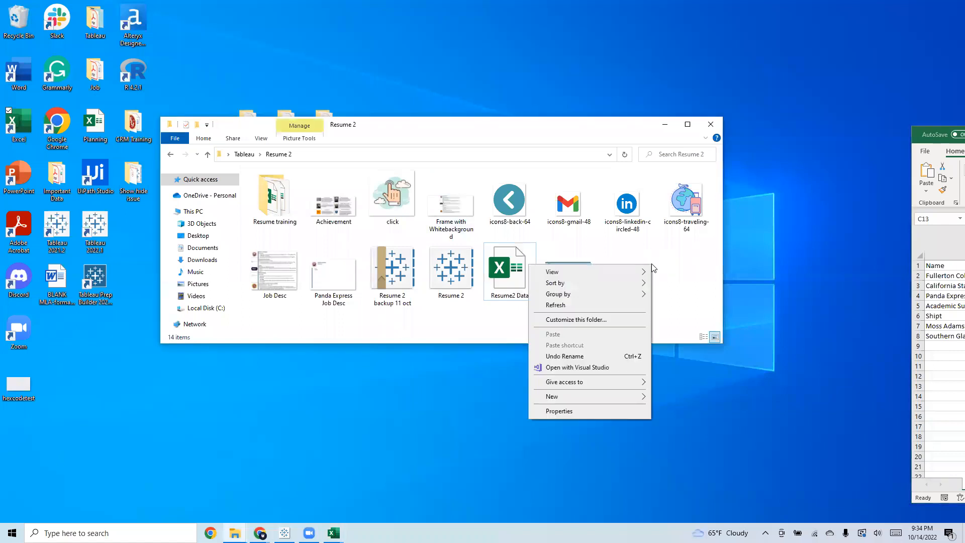
{"action": "left_click", "coordinate": [267, 201]}
{"action": "double_click", "coordinate": [266, 201]}
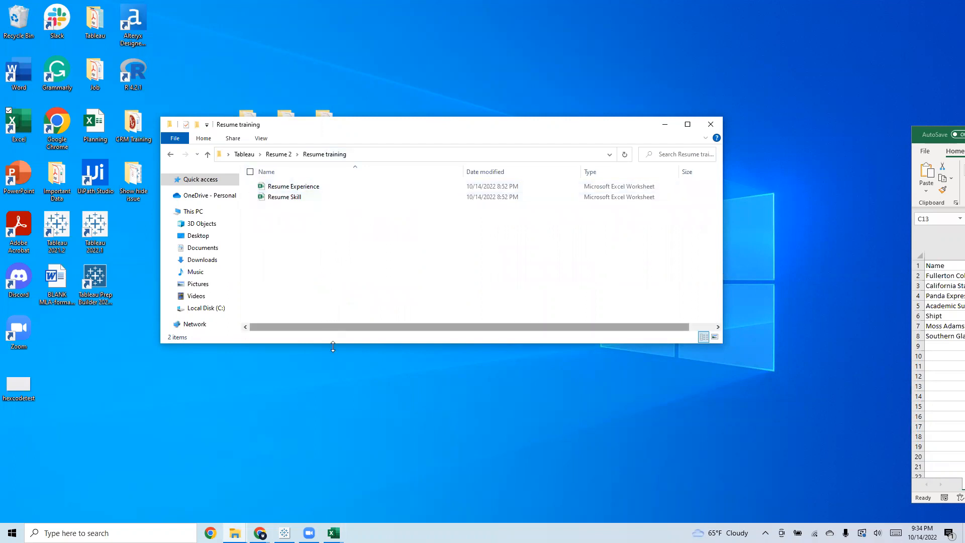
{"action": "left_click_drag", "start_coordinate": [333, 347], "coordinate": [333, 404]}
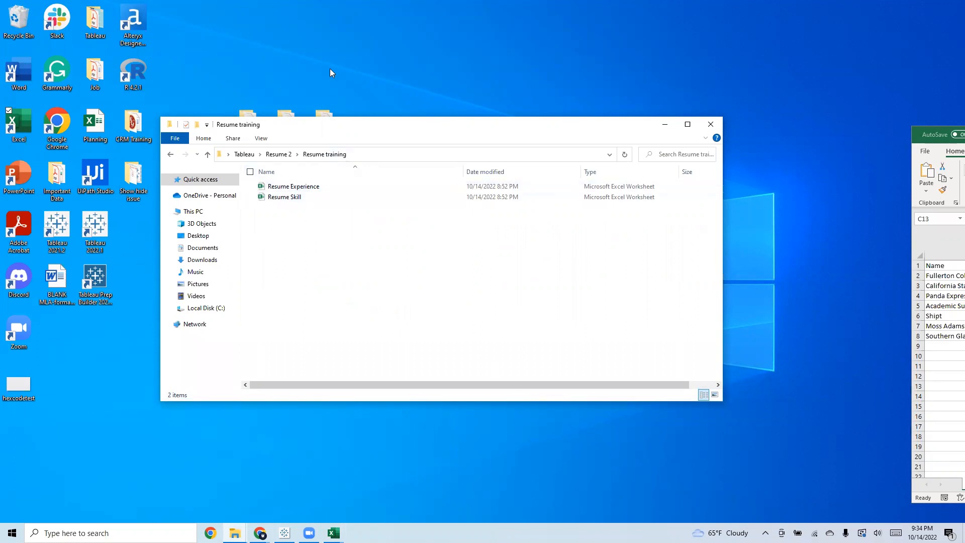
Open the Resume Skill workbook, delete its Experience sheet and maximize the window
{"action": "double_click", "coordinate": [291, 197]}
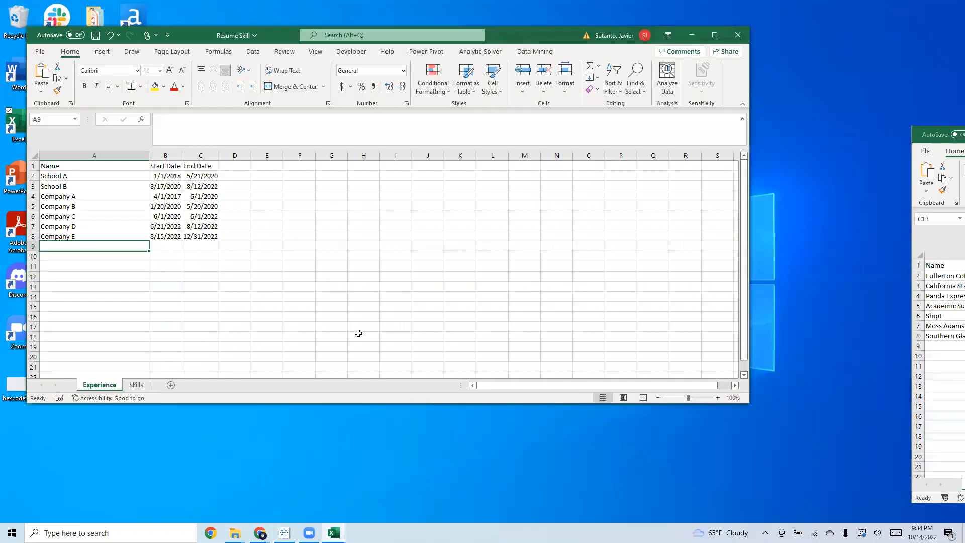
{"action": "left_click", "coordinate": [137, 385]}
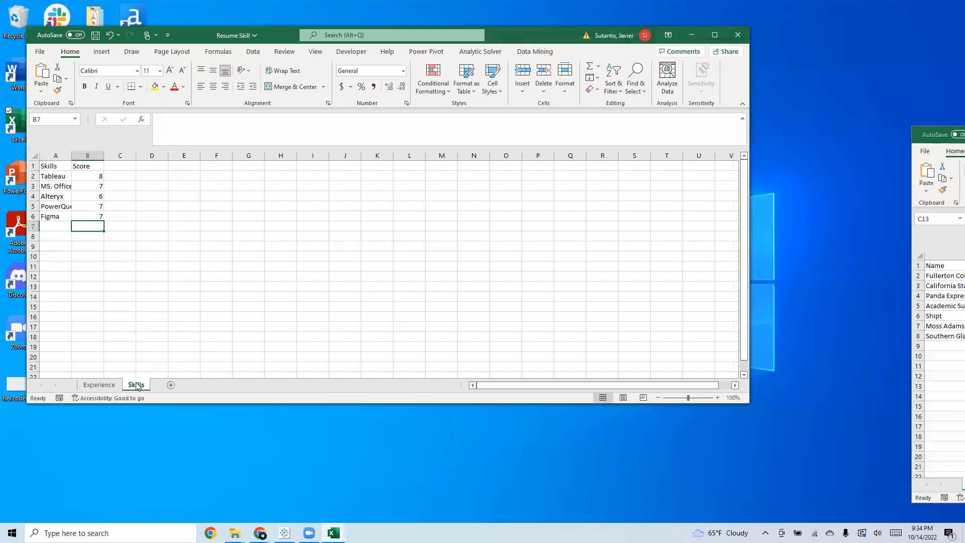
{"action": "right_click", "coordinate": [107, 386]}
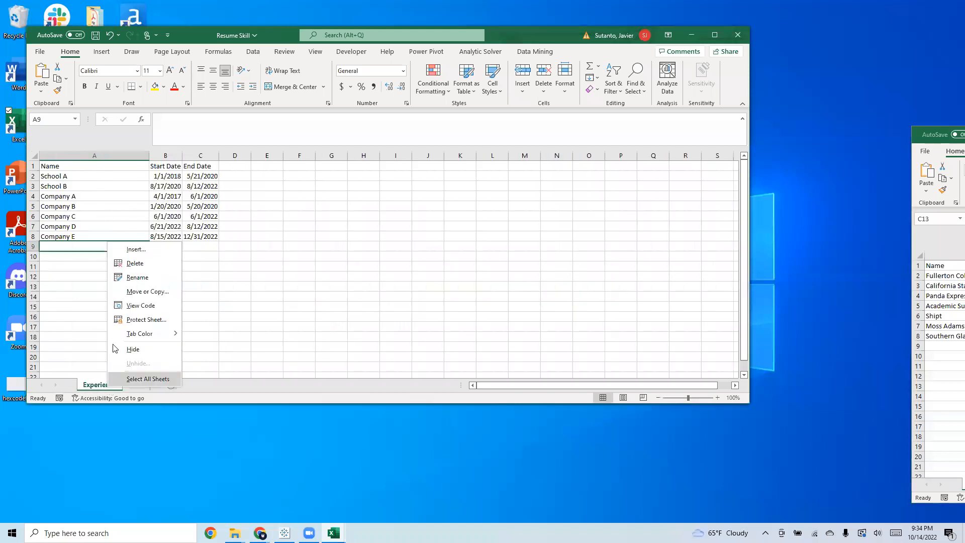
{"action": "left_click", "coordinate": [135, 263]}
{"action": "left_click", "coordinate": [461, 296]}
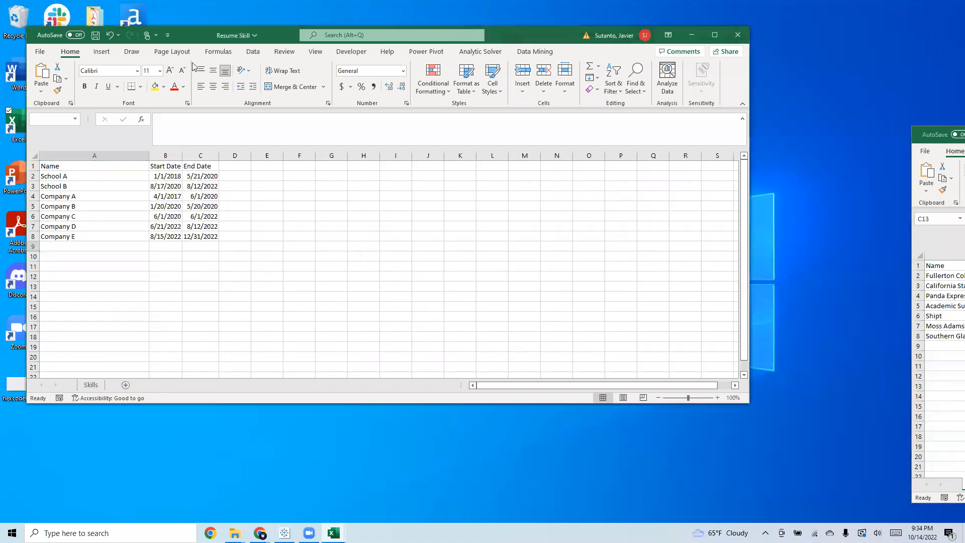
{"action": "left_click", "coordinate": [152, 196]}
{"action": "left_click", "coordinate": [715, 34]}
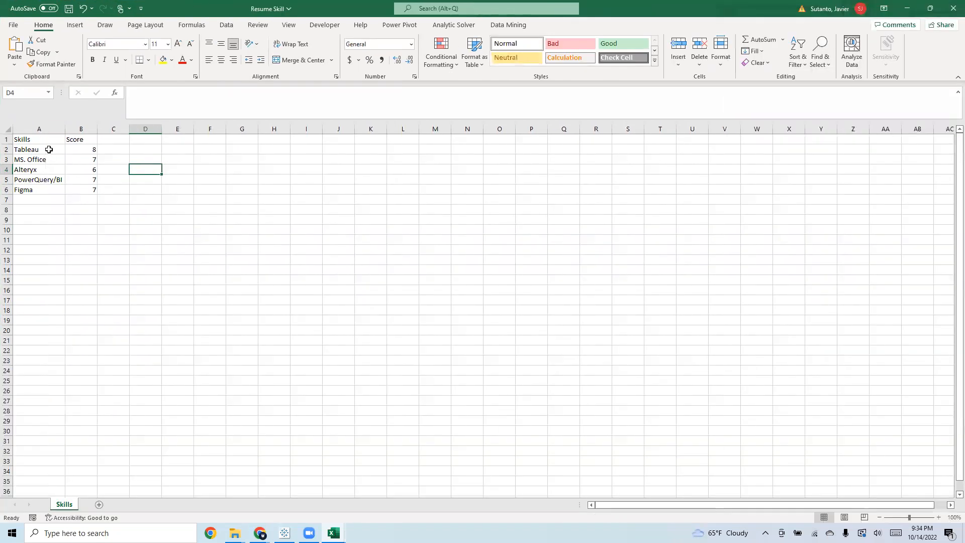
Select the skills and scores in A2:B6 and compare them with the Skills chart on the Resume 2 dashboard in Tableau
{"action": "left_click_drag", "start_coordinate": [50, 151], "coordinate": [94, 192]}
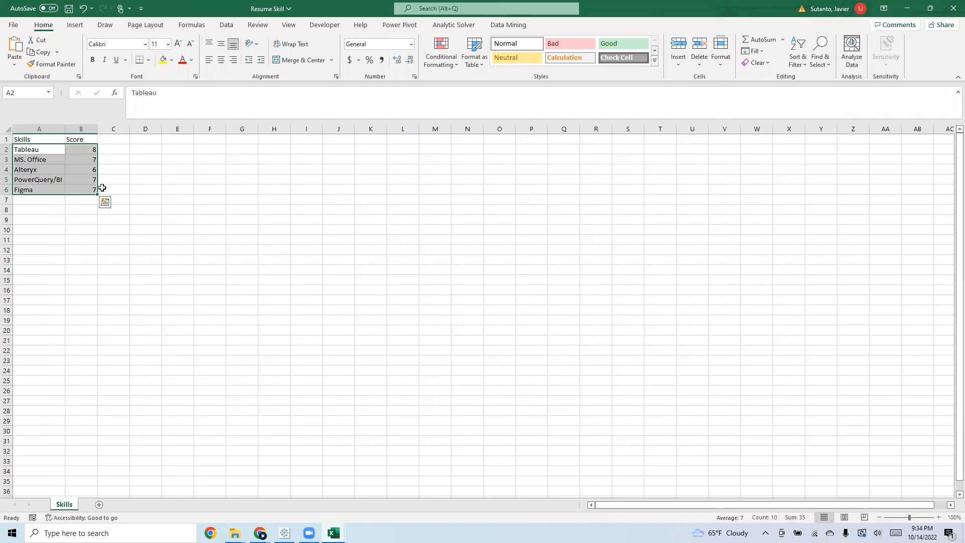
{"action": "key", "text": "ctrl+c"}
{"action": "key", "text": "alt+Tab"}
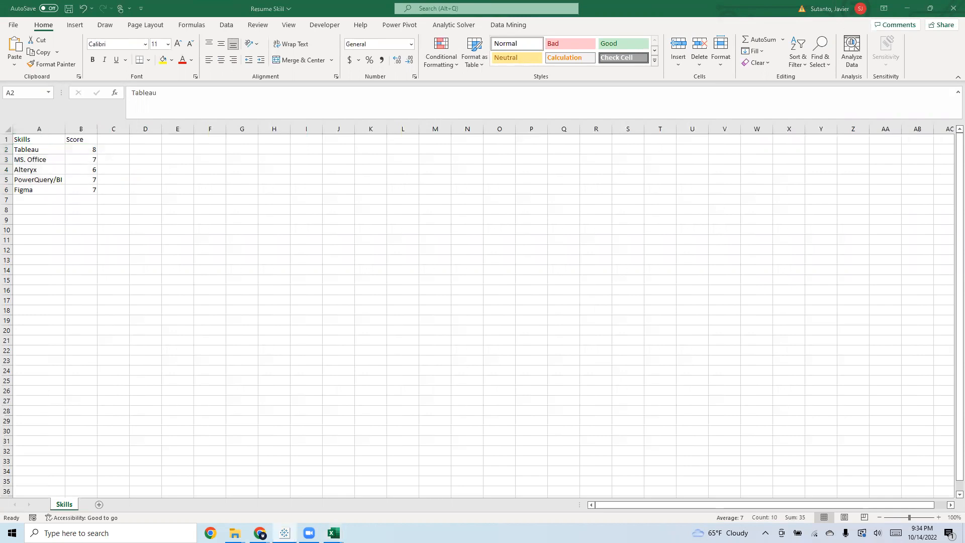
{"action": "scroll", "coordinate": [246, 304], "scroll_direction": "down", "scroll_amount": 3}
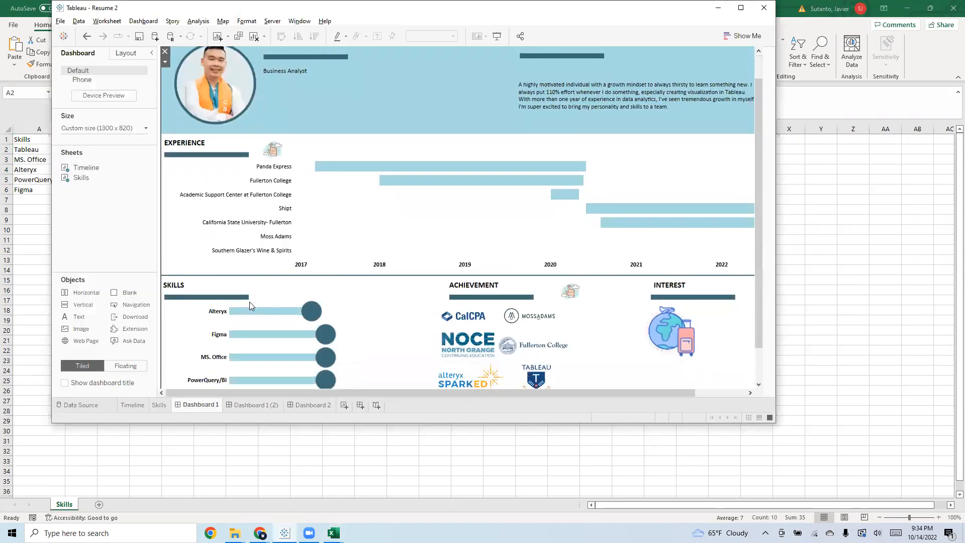
Look over the Skills chart on the Resume 2 dashboard, then review the skills and scores in A2:B6 of Resume Skill
{"action": "scroll", "coordinate": [254, 291], "scroll_direction": "down", "scroll_amount": 1}
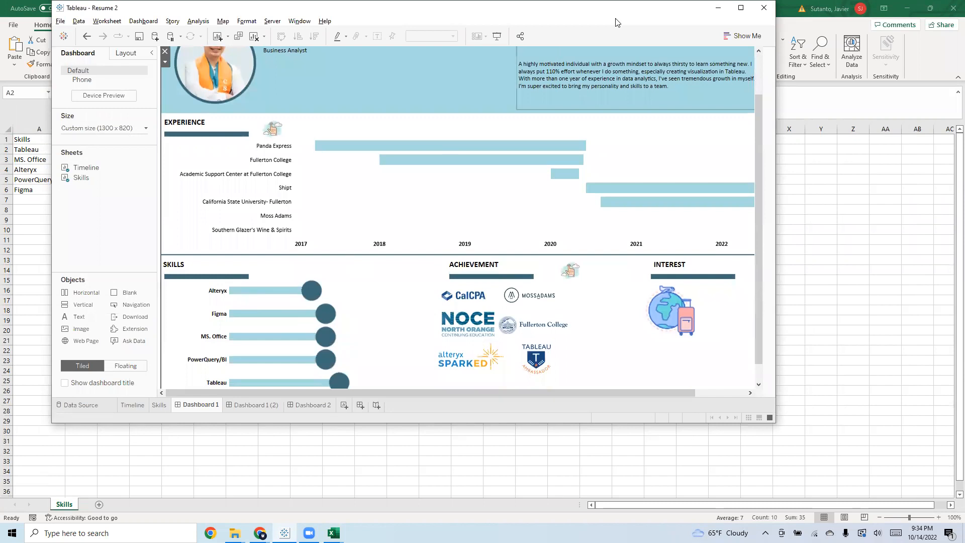
{"action": "left_click", "coordinate": [718, 8]}
{"action": "key", "text": "ctrl+shift+End"}
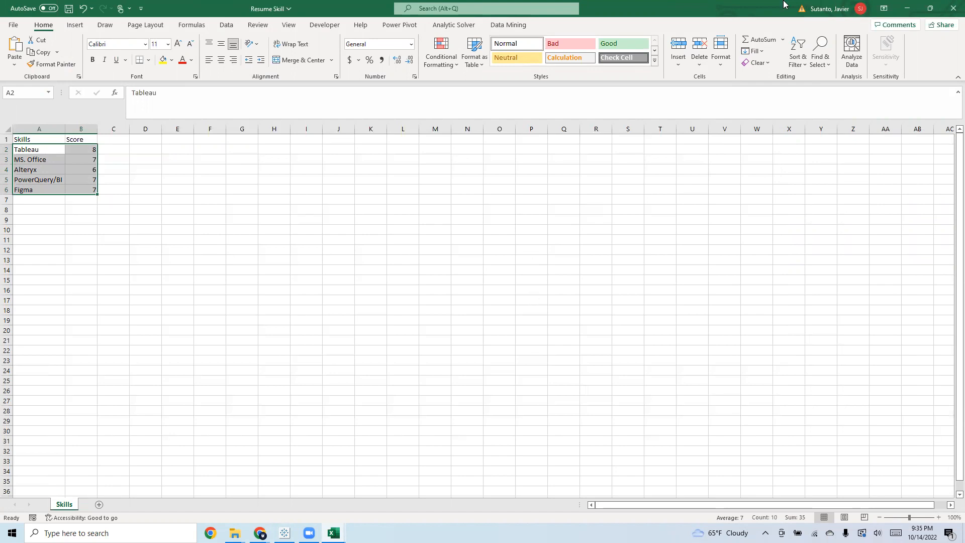
{"action": "left_click", "coordinate": [199, 241]}
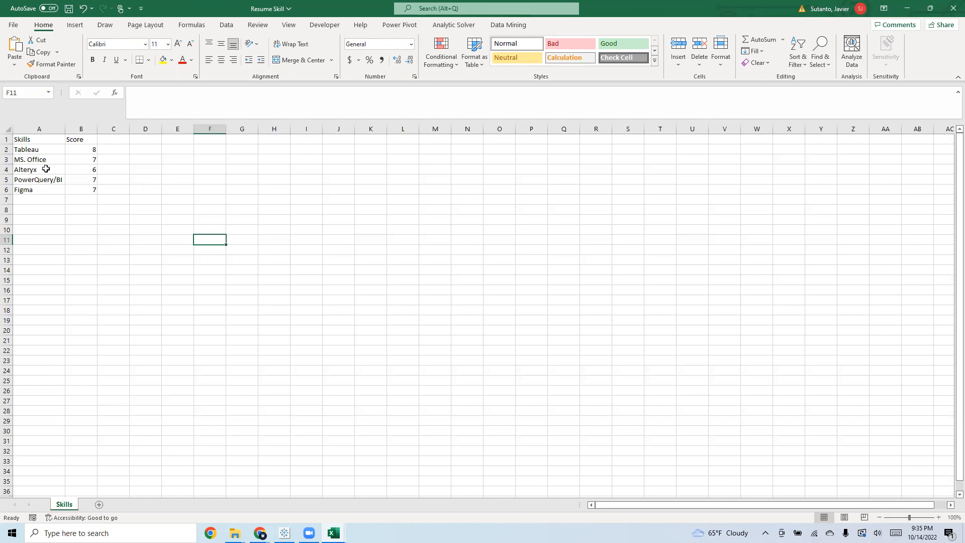
{"action": "left_click", "coordinate": [45, 169]}
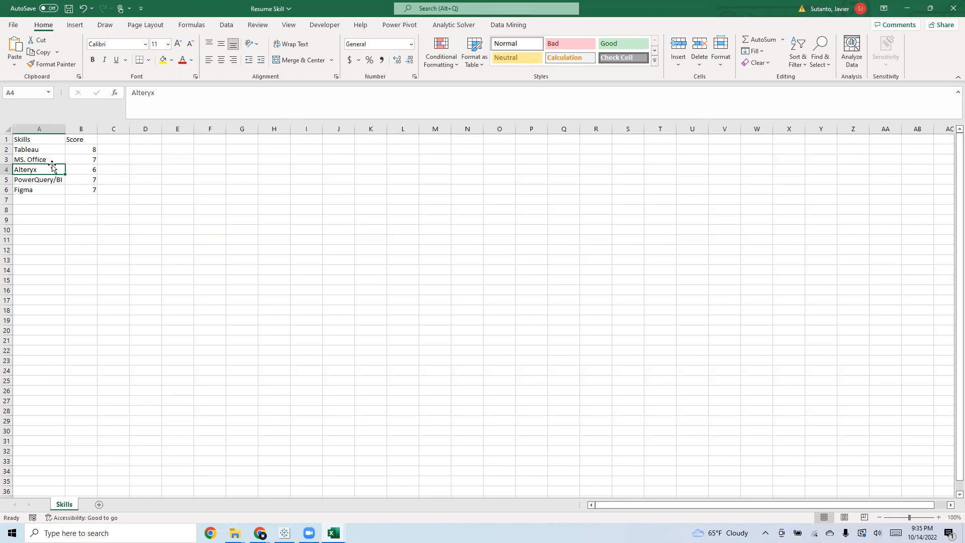
{"action": "left_click_drag", "start_coordinate": [38, 151], "coordinate": [88, 187]}
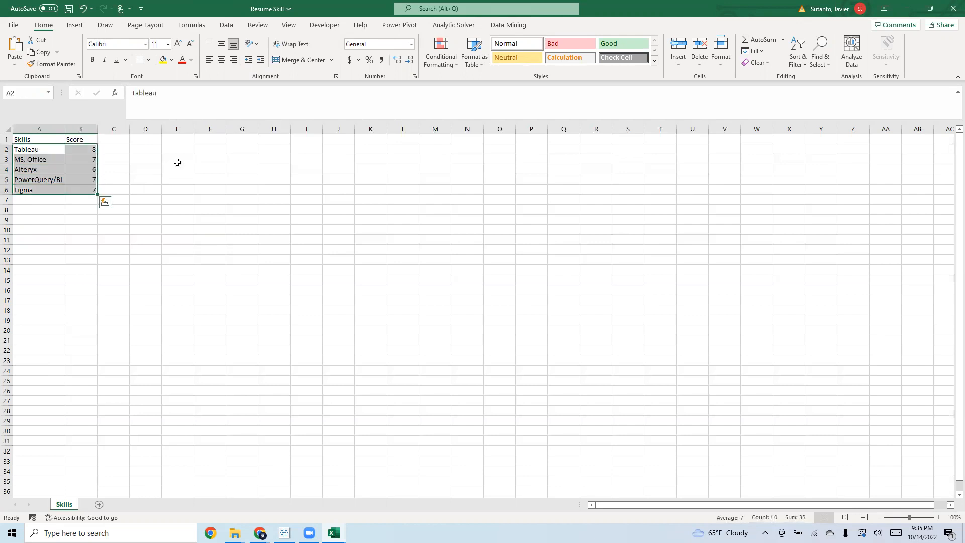
{"action": "left_click", "coordinate": [142, 169]}
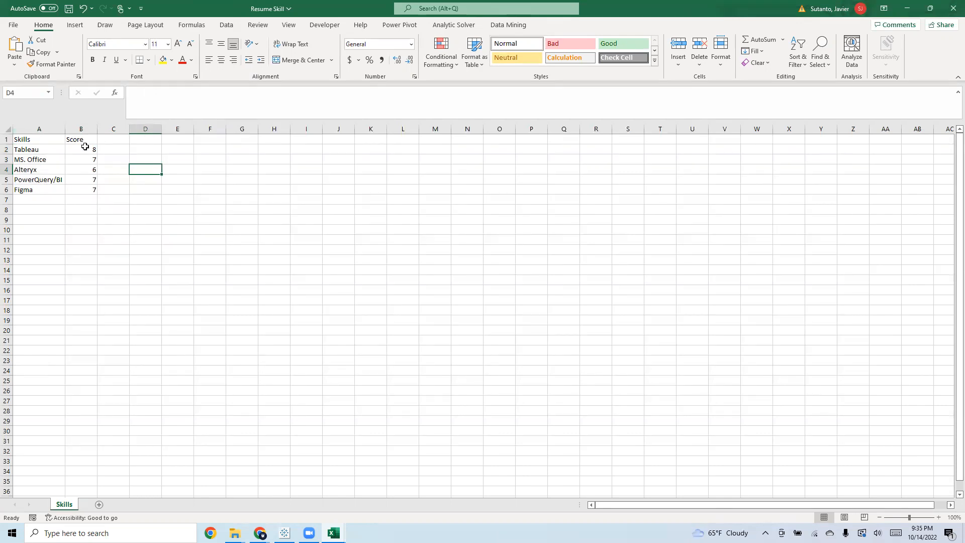
{"action": "left_click", "coordinate": [180, 157]}
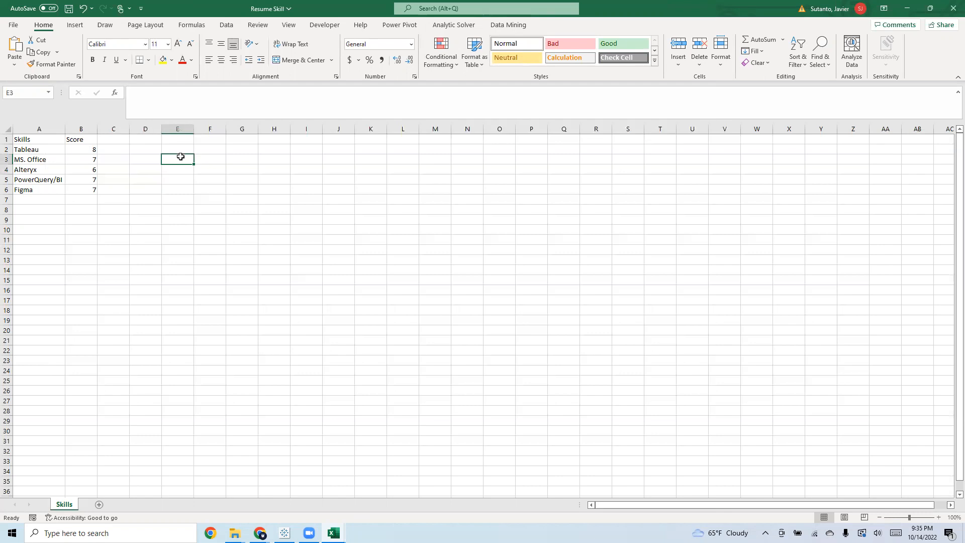
Close the Resume Skill workbook and save its changes
{"action": "left_click", "coordinate": [951, 5]}
{"action": "left_click", "coordinate": [457, 278]}
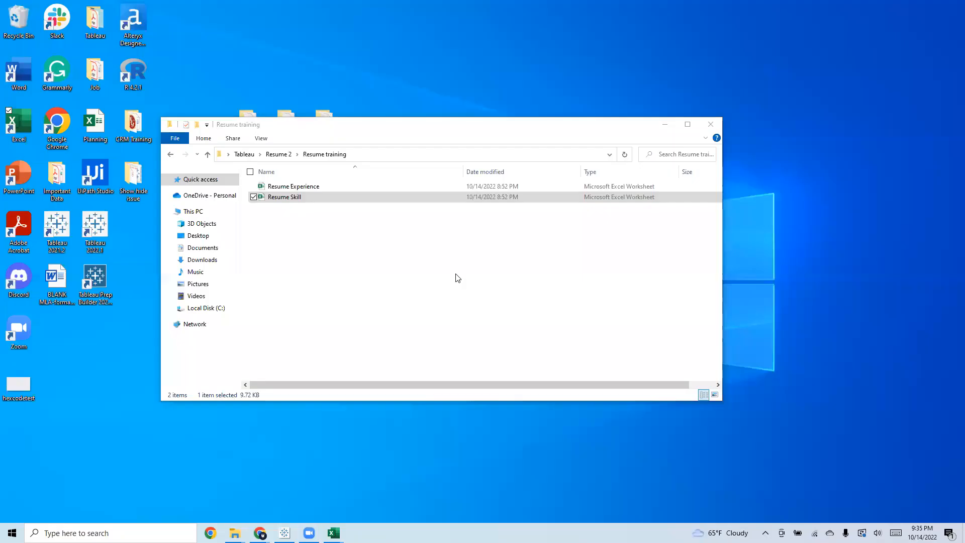
{"action": "left_click", "coordinate": [299, 189]}
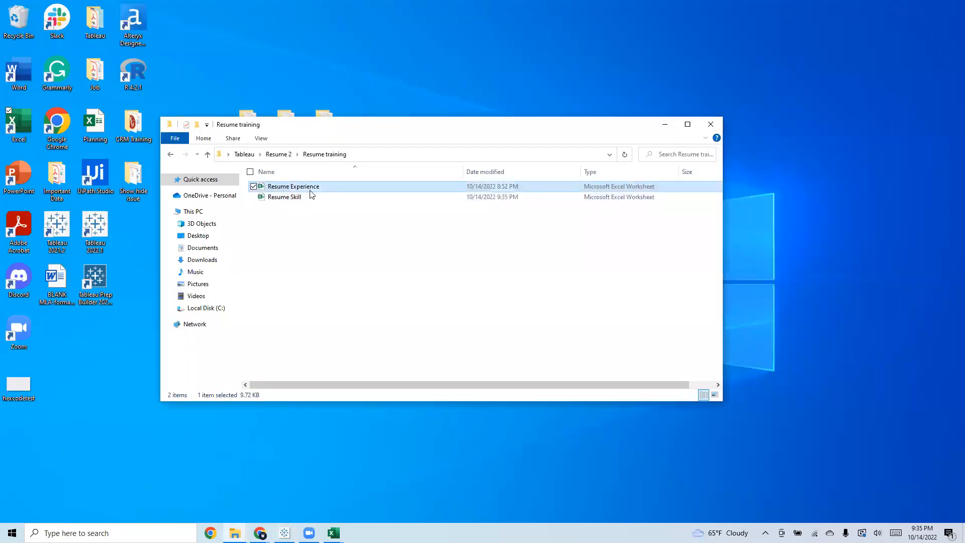
{"action": "left_click", "coordinate": [300, 198]}
Open the Resume Experience workbook, delete its Skills sheet, and close it with the changes saved
{"action": "double_click", "coordinate": [304, 189]}
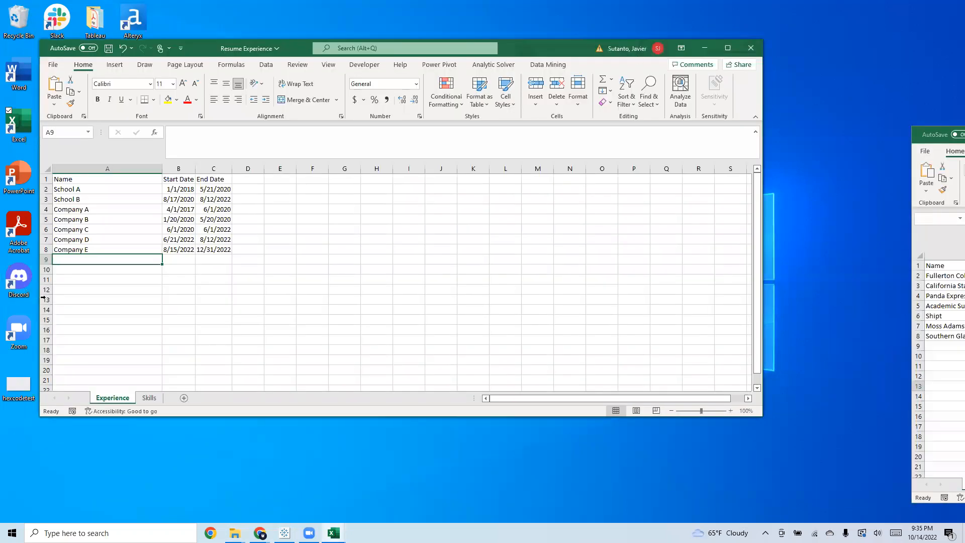
{"action": "left_click", "coordinate": [149, 398]}
{"action": "right_click", "coordinate": [149, 397]}
{"action": "left_click", "coordinate": [182, 269]}
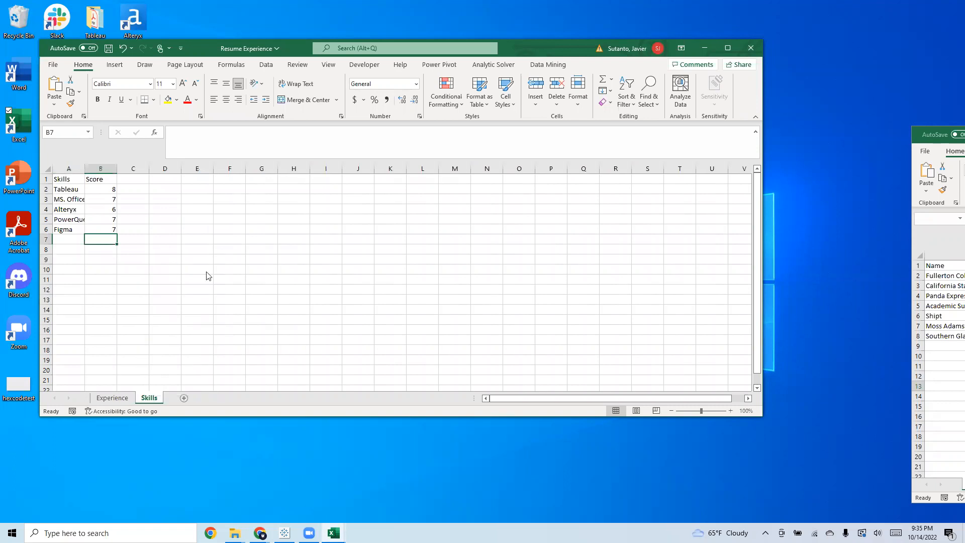
{"action": "left_click", "coordinate": [458, 293]}
{"action": "left_click", "coordinate": [744, 53]}
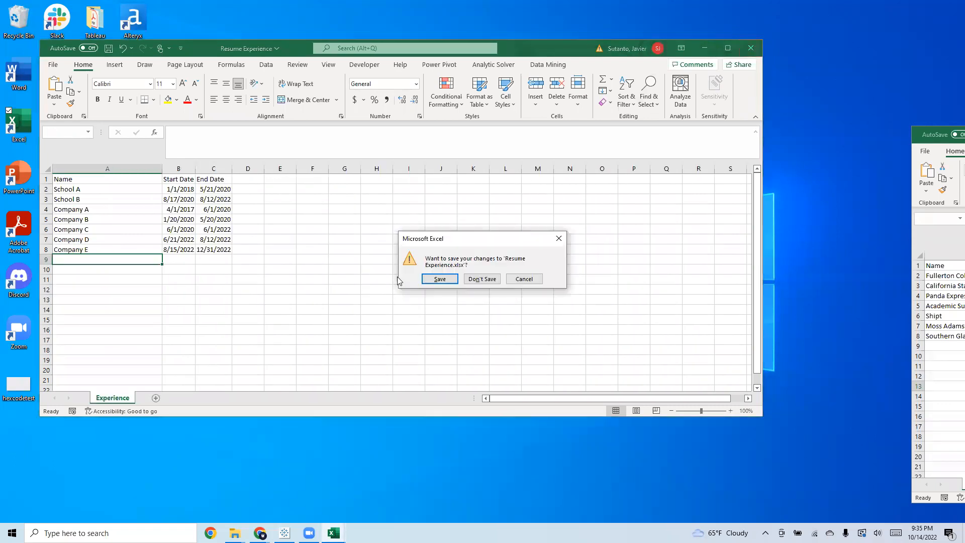
{"action": "left_click", "coordinate": [434, 278]}
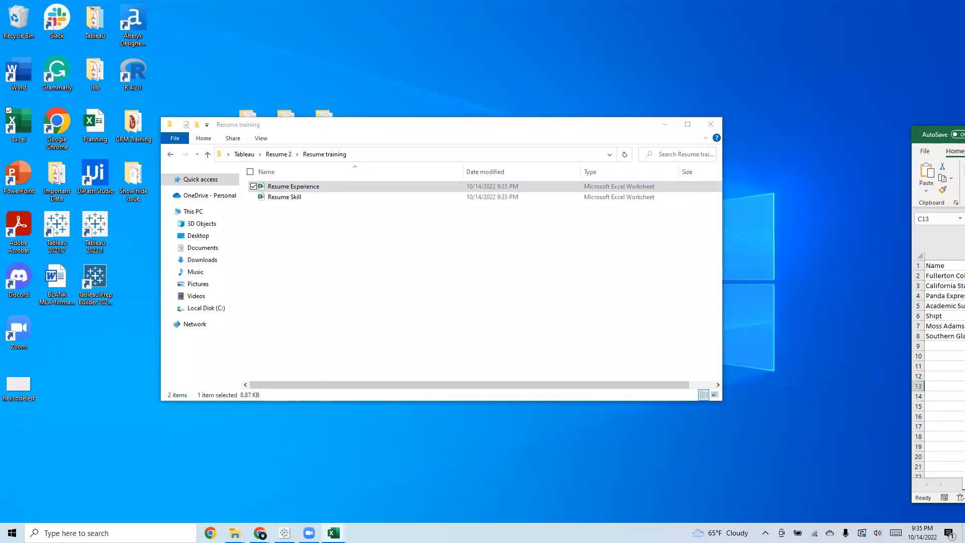
Minimize the Resume training folder and switch to a new, empty workbook in Tableau 2022.1
{"action": "left_click", "coordinate": [666, 124]}
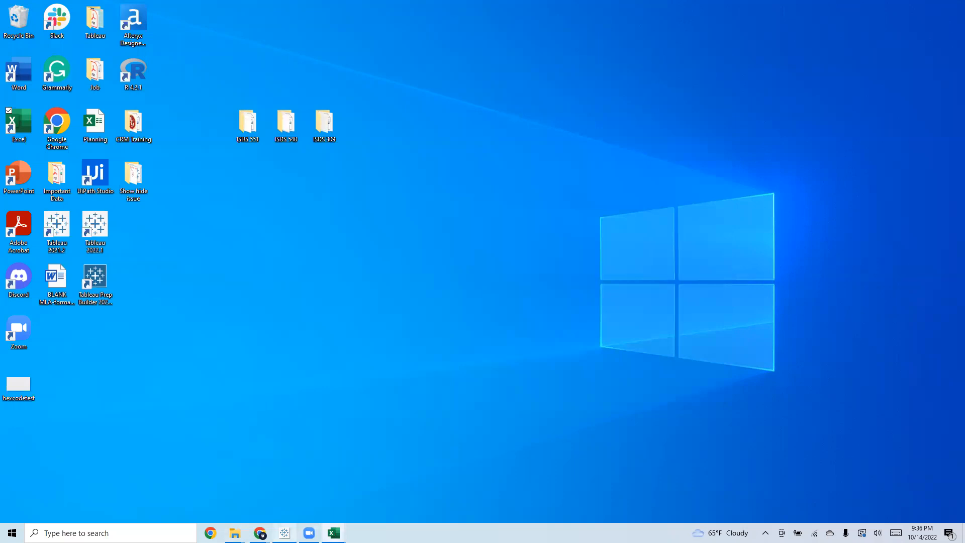
{"action": "left_click", "coordinate": [101, 226]}
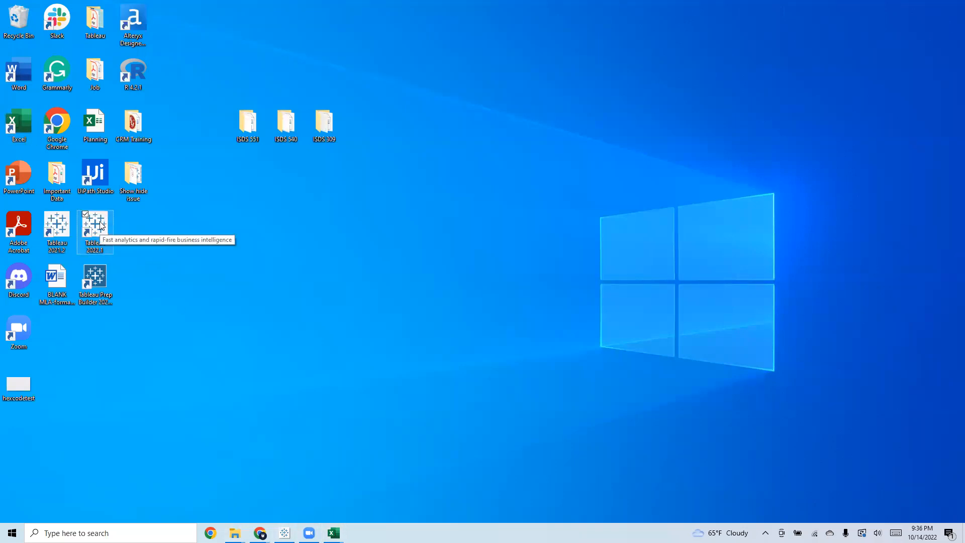
{"action": "double_click", "coordinate": [86, 226]}
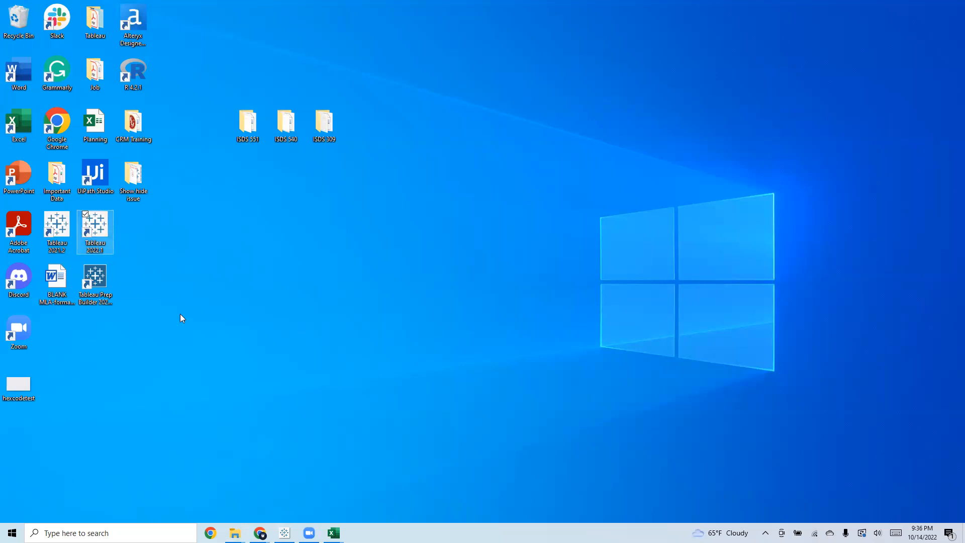
{"action": "left_click", "coordinate": [324, 444]}
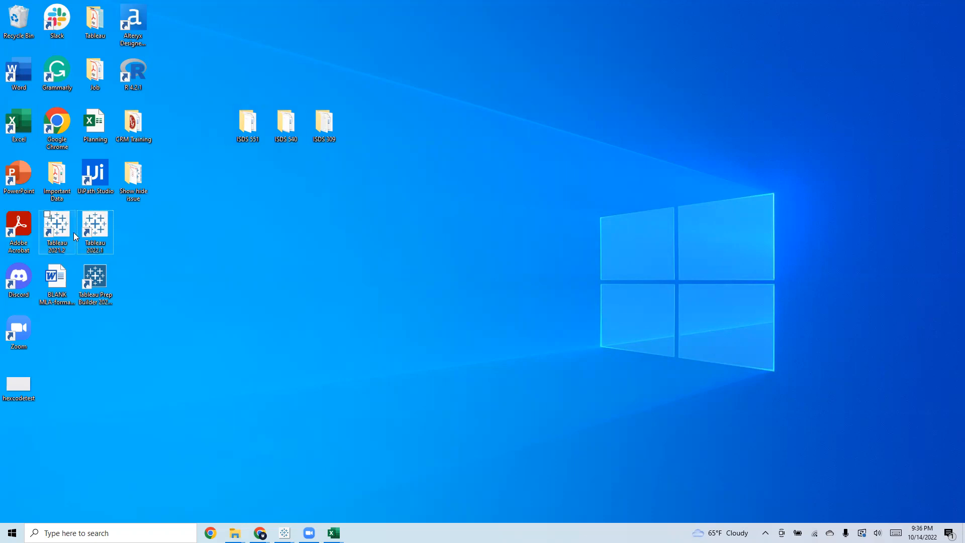
{"action": "mouse_move", "coordinate": [285, 532]}
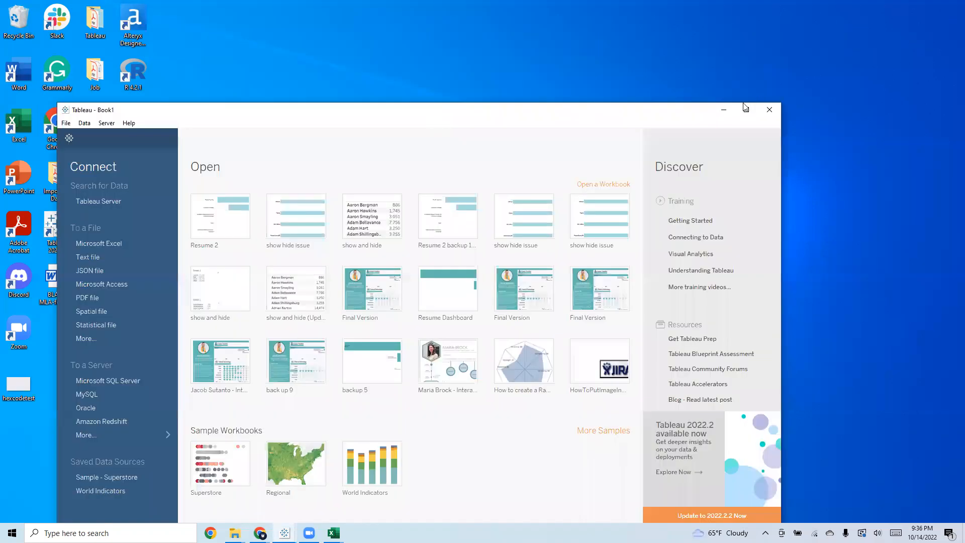
{"action": "left_click", "coordinate": [746, 106]}
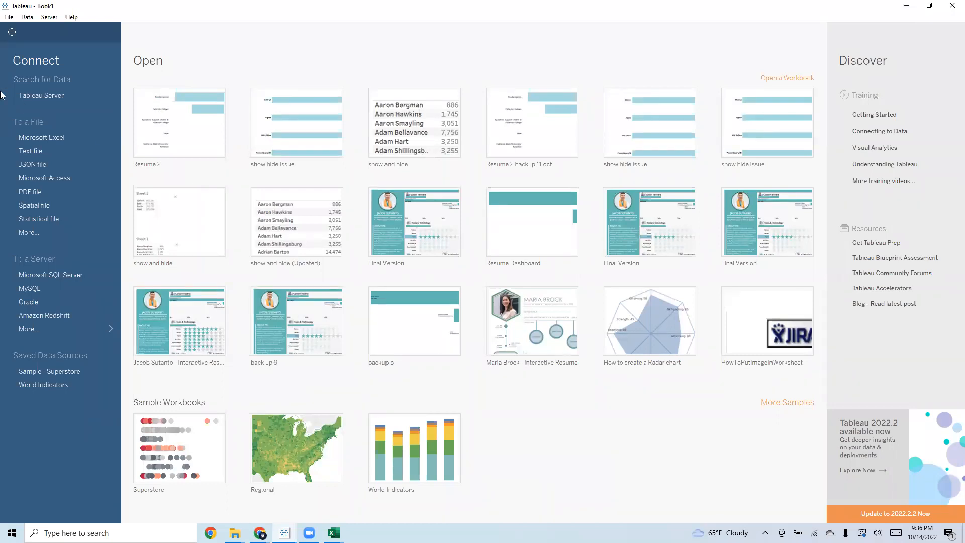
Connect to the Resume Experience Excel workbook in Desktop > Tableau > Resume 2 > Resume training
{"action": "left_click", "coordinate": [59, 136]}
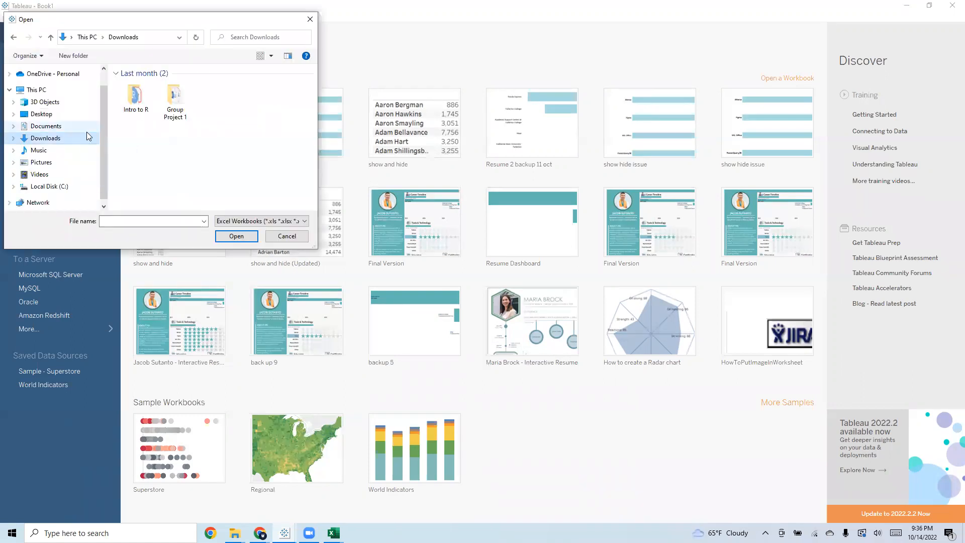
{"action": "left_click", "coordinate": [48, 114]}
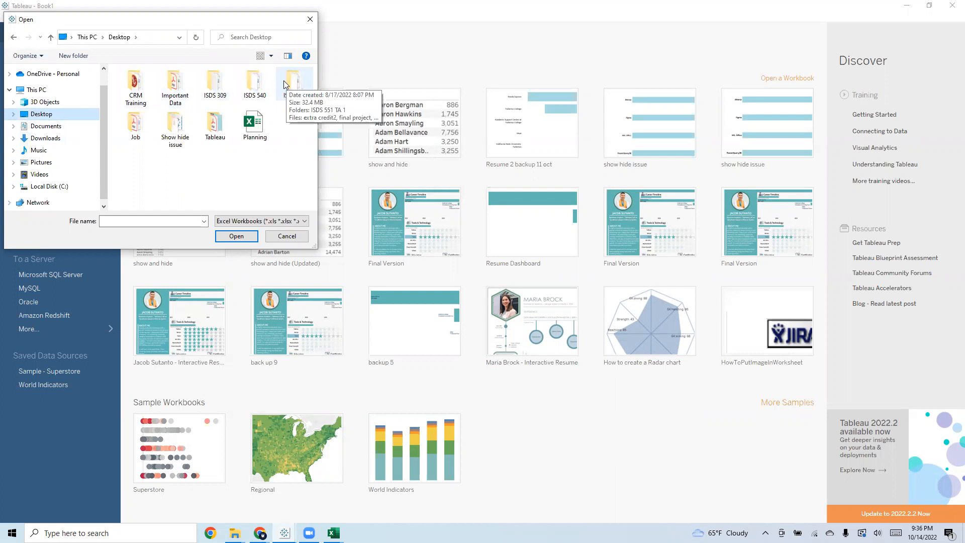
{"action": "double_click", "coordinate": [219, 119]}
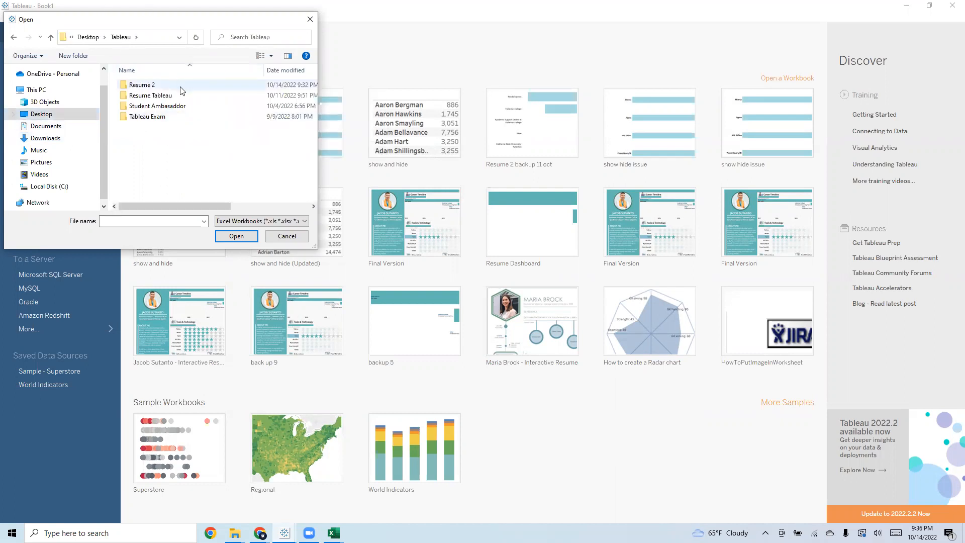
{"action": "left_click", "coordinate": [181, 90]}
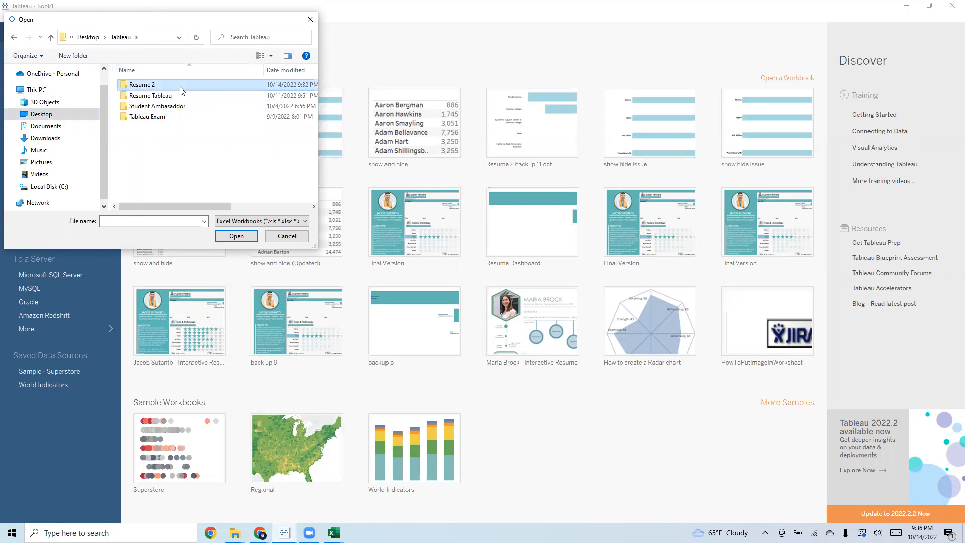
{"action": "double_click", "coordinate": [182, 89]}
{"action": "double_click", "coordinate": [172, 86]}
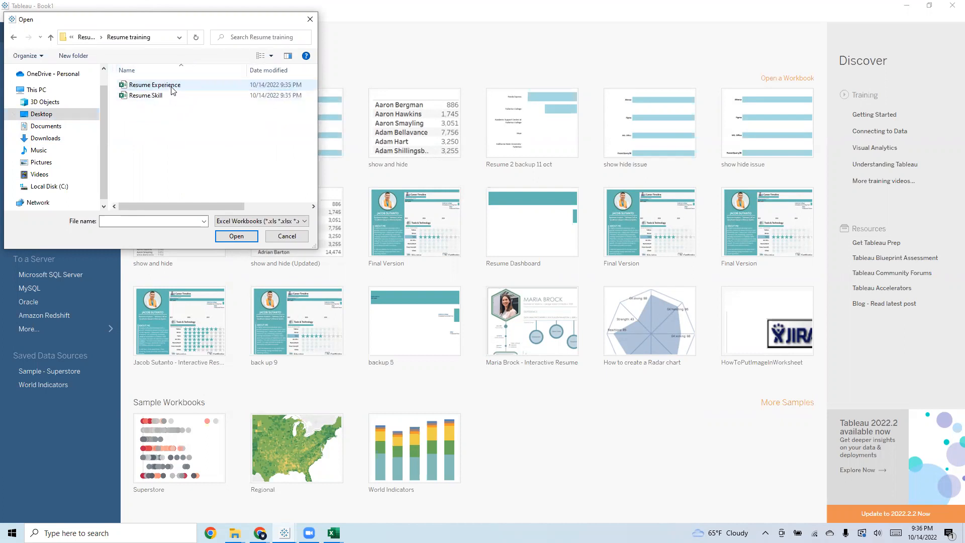
{"action": "left_click", "coordinate": [173, 87]}
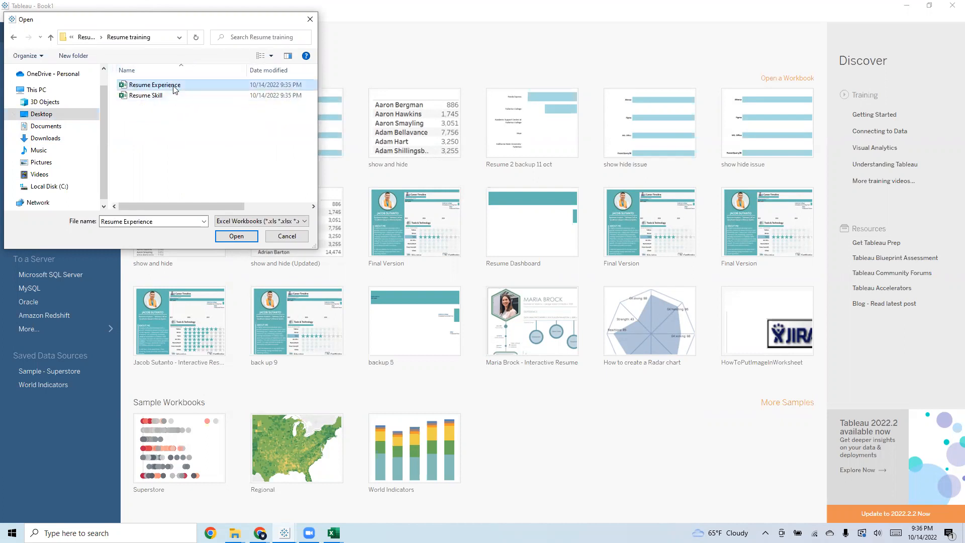
{"action": "left_click", "coordinate": [286, 237]}
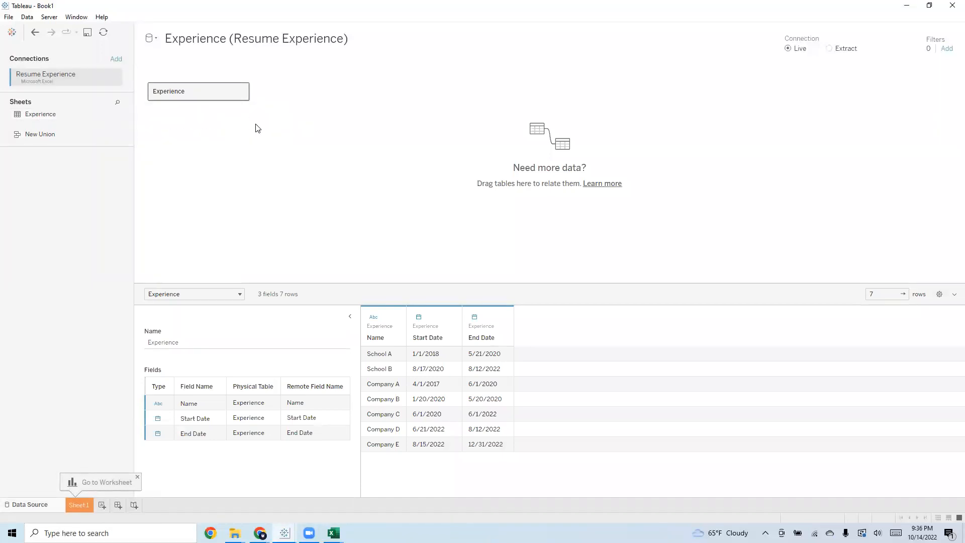
Add the Resume Skill Excel workbook as a second data source from Sheet 1 and return to that sheet
{"action": "left_click", "coordinate": [83, 508]}
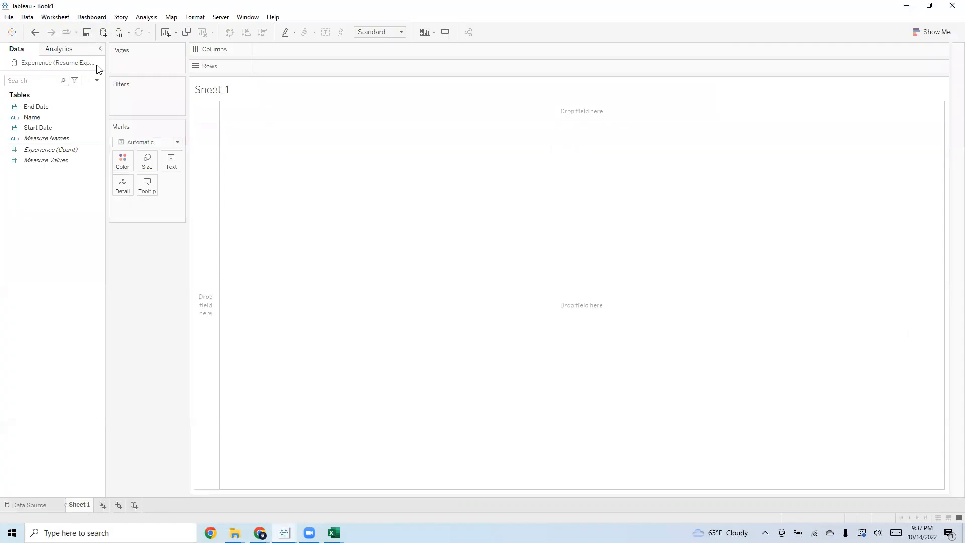
{"action": "left_click", "coordinate": [104, 33]}
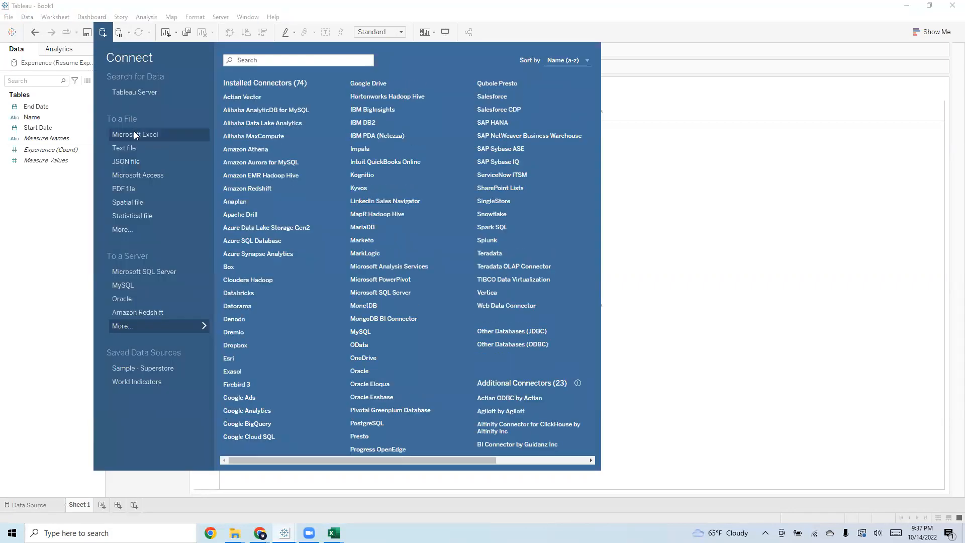
{"action": "left_click", "coordinate": [135, 135]}
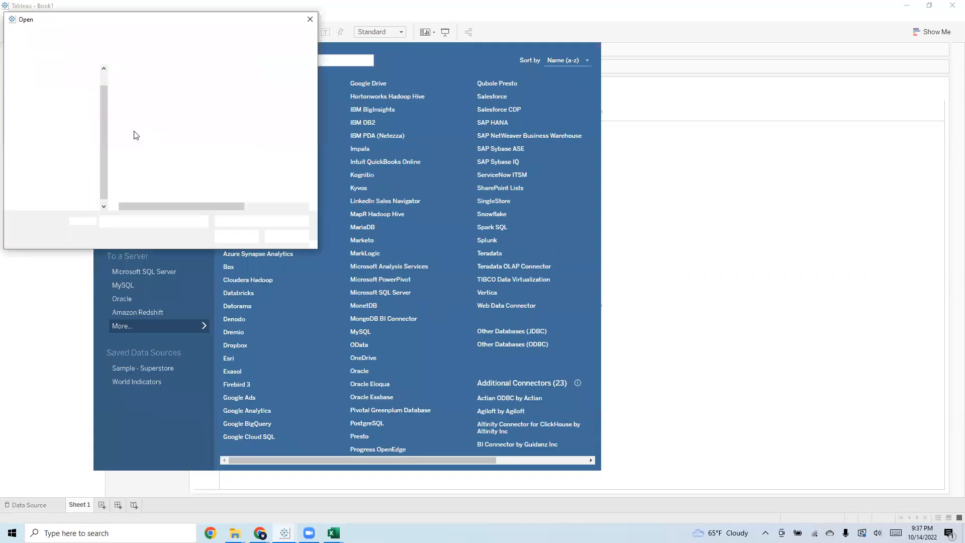
{"action": "left_click", "coordinate": [159, 96]}
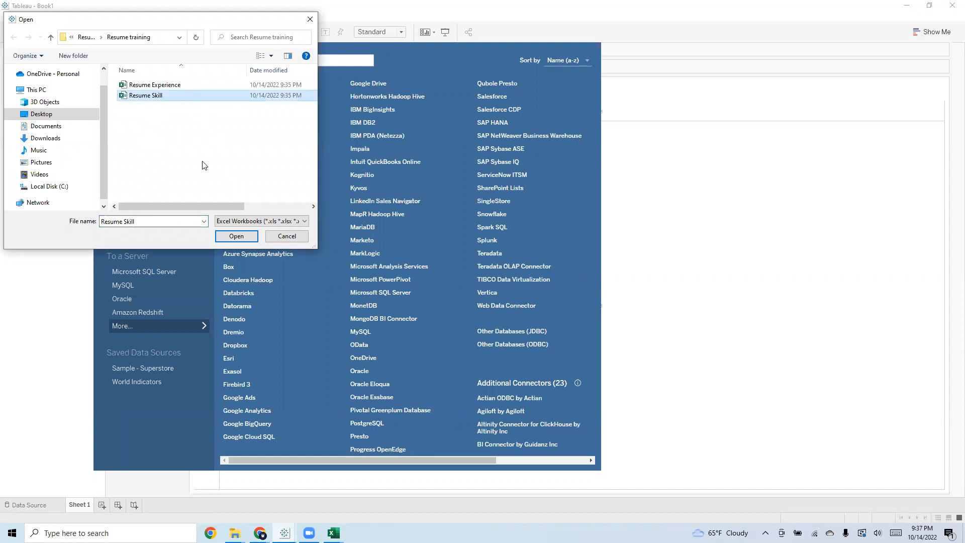
{"action": "left_click", "coordinate": [249, 240]}
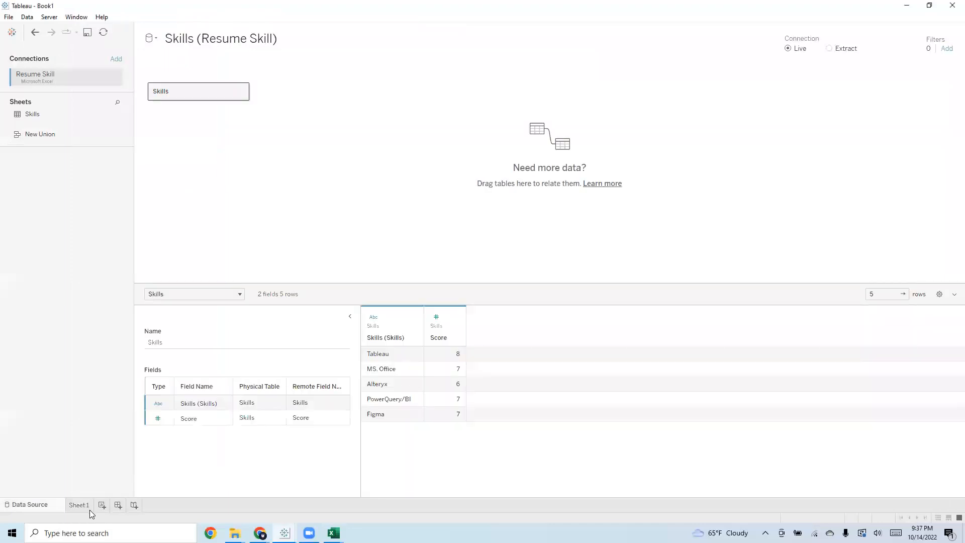
{"action": "left_click", "coordinate": [89, 509]}
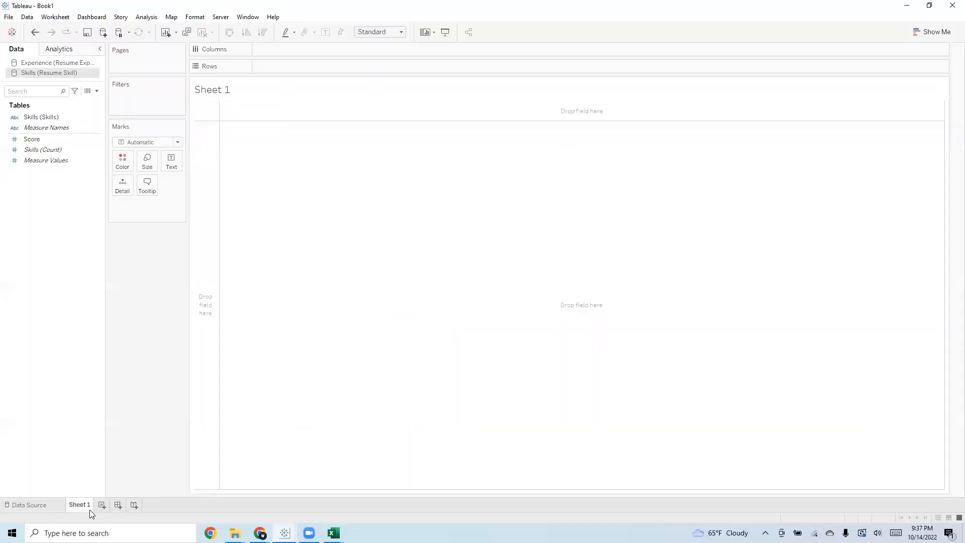
Create a calculated field named Duration in the Experience data source, moving the Resume 2 window out of the way
{"action": "left_click", "coordinate": [53, 64]}
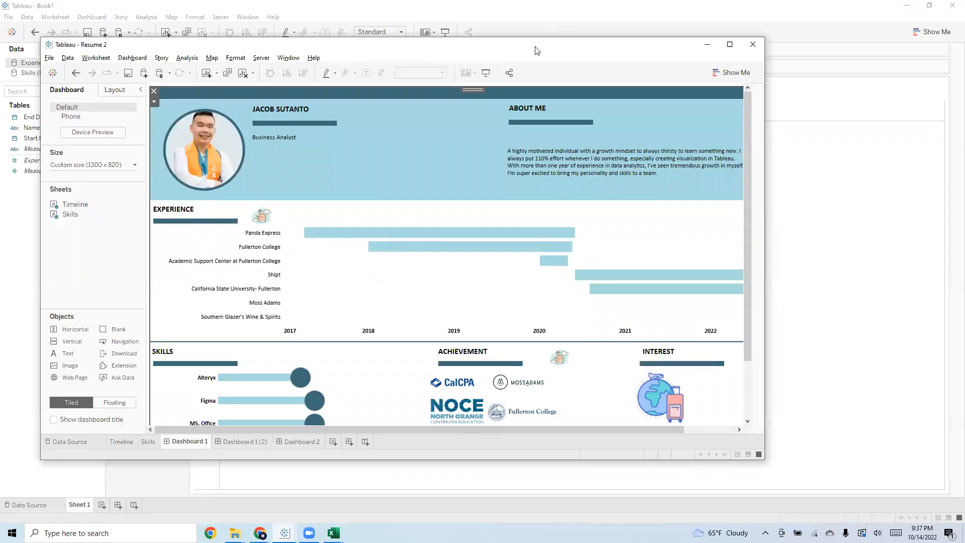
{"action": "left_click_drag", "start_coordinate": [537, 51], "coordinate": [964, 48]}
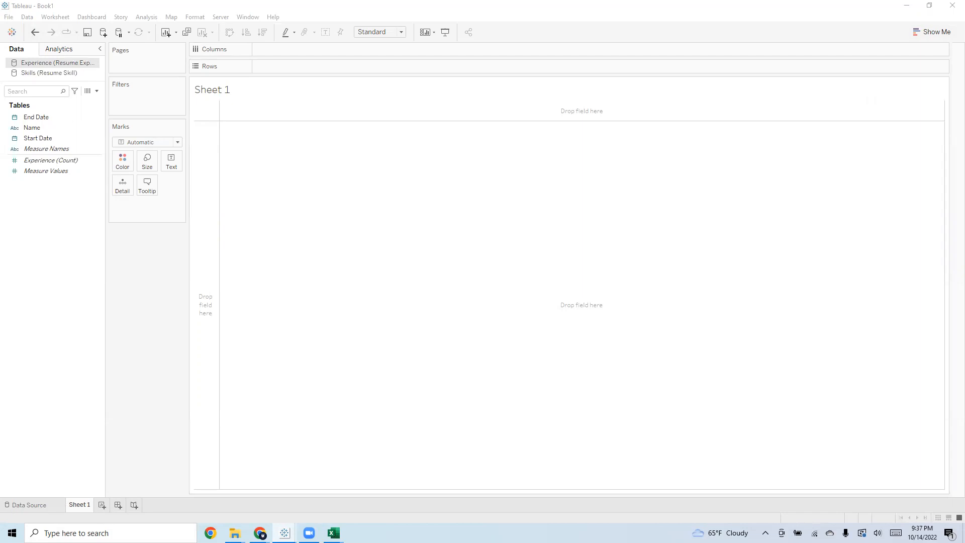
{"action": "left_click", "coordinate": [99, 91]}
{"action": "left_click", "coordinate": [93, 100]}
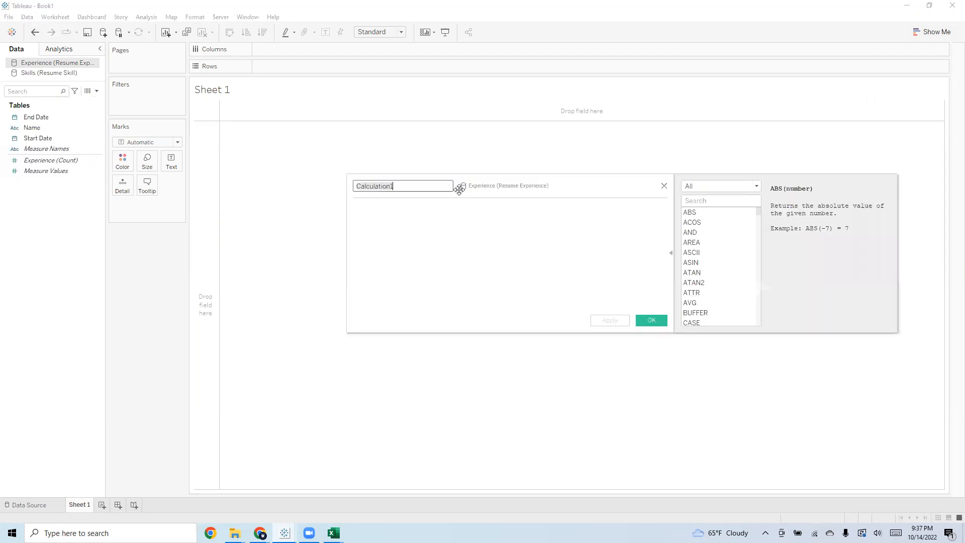
{"action": "type", "text": "Duratio"}
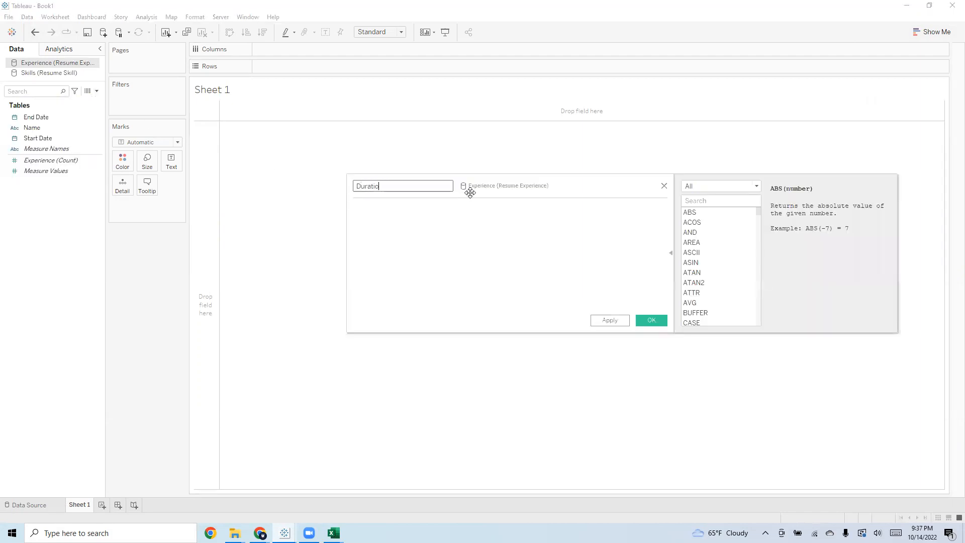
{"action": "left_click", "coordinate": [567, 236]}
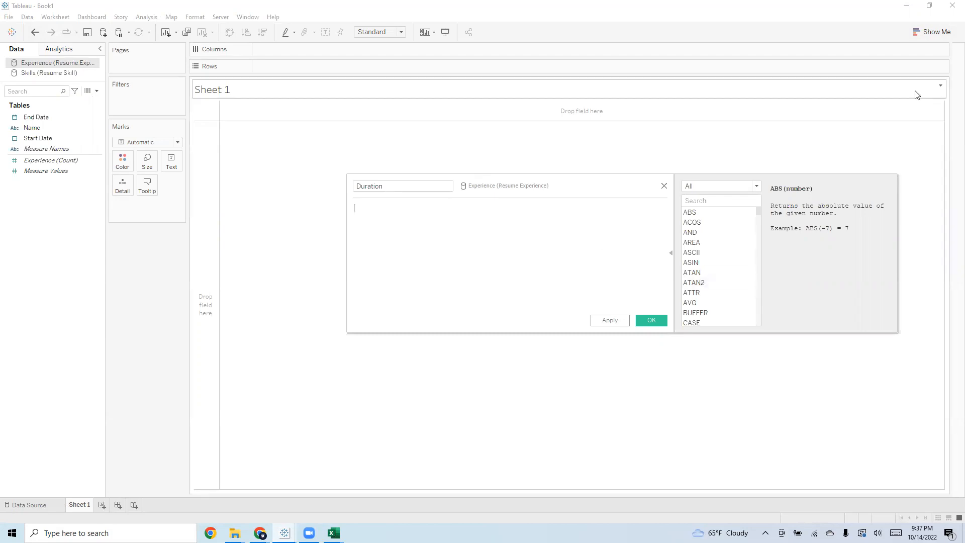
Examine the Duration formula in the Resume 2 workbook's calculation editor and close that editor
{"action": "type", "text": "[End Date]-[Start Date]"}
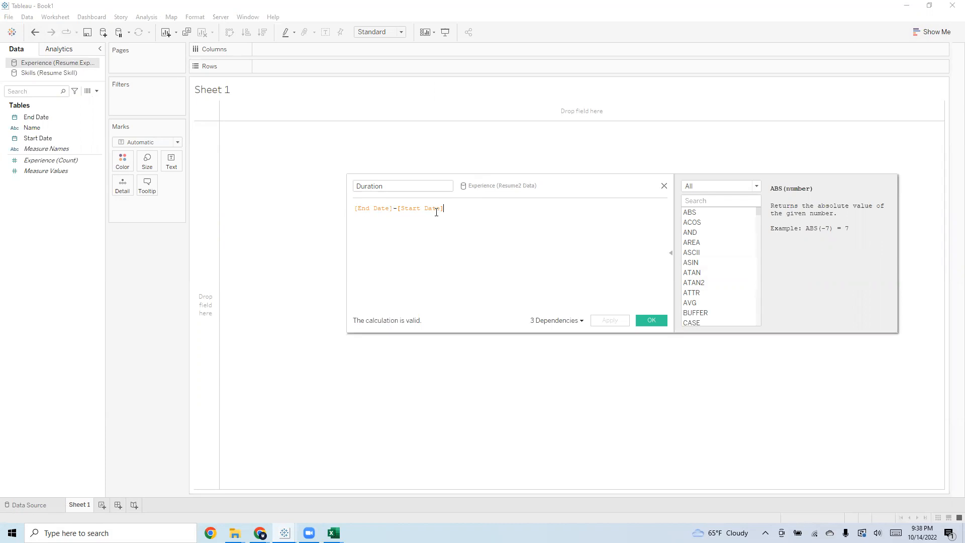
{"action": "left_click_drag", "start_coordinate": [456, 211], "coordinate": [339, 209]}
{"action": "left_click", "coordinate": [481, 217]}
{"action": "left_click_drag", "start_coordinate": [614, 186], "coordinate": [600, 226]}
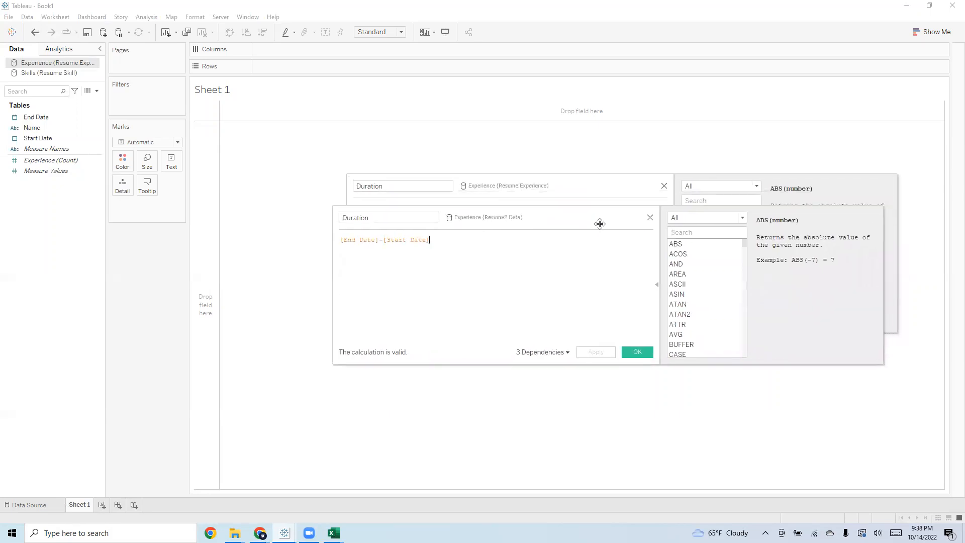
{"action": "left_click_drag", "start_coordinate": [453, 250], "coordinate": [355, 248]}
{"action": "left_click", "coordinate": [580, 255]}
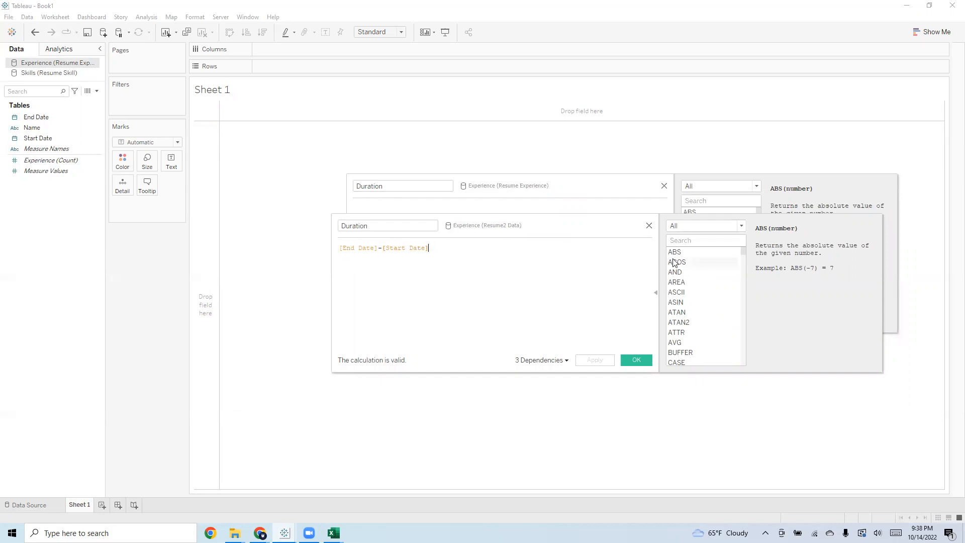
{"action": "left_click", "coordinate": [649, 226]}
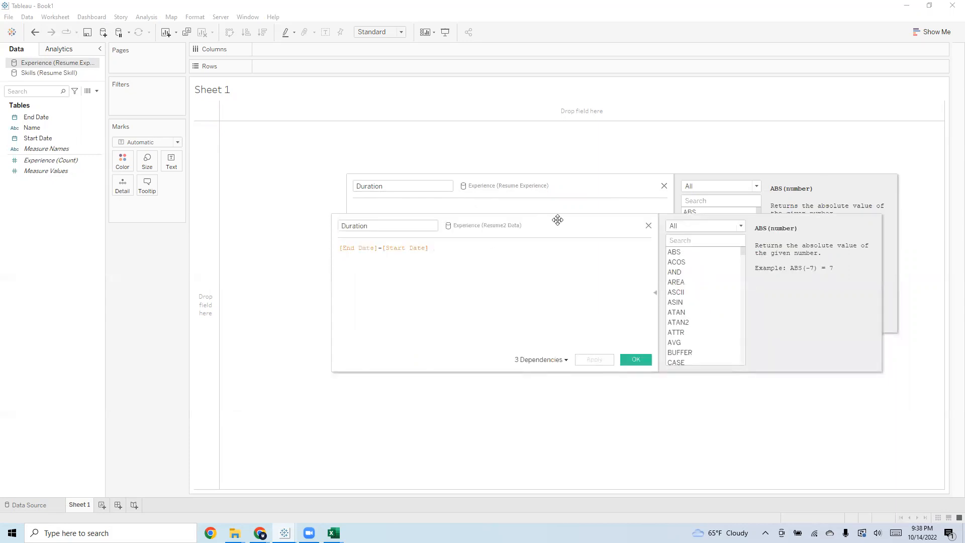
{"action": "left_click", "coordinate": [648, 226]}
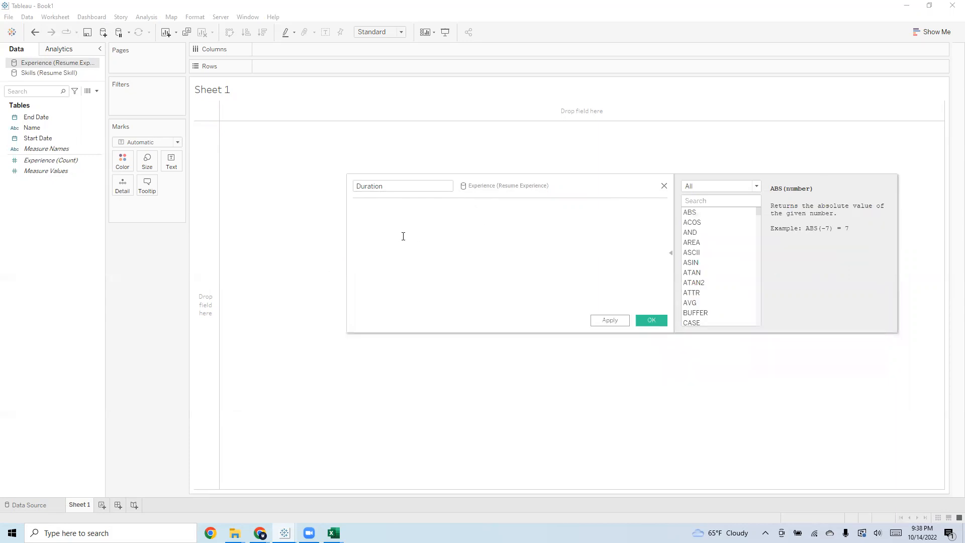
Define Duration as [End Date]-[Start Date] in the Resume Experience calculation and save the field
{"action": "type", "text": "[End"}
{"action": "left_click", "coordinate": [386, 216]}
{"action": "type", "text": "-[Star"}
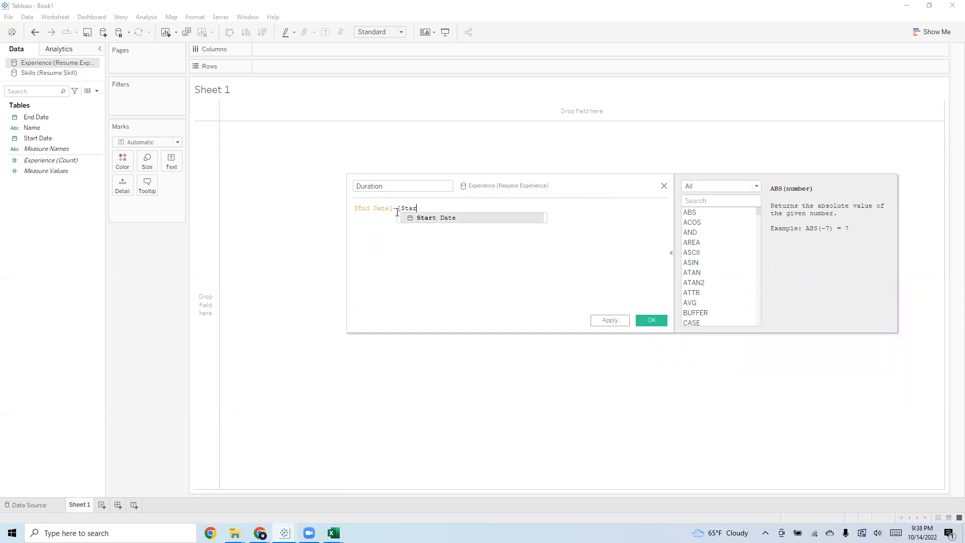
{"action": "left_click", "coordinate": [436, 218]}
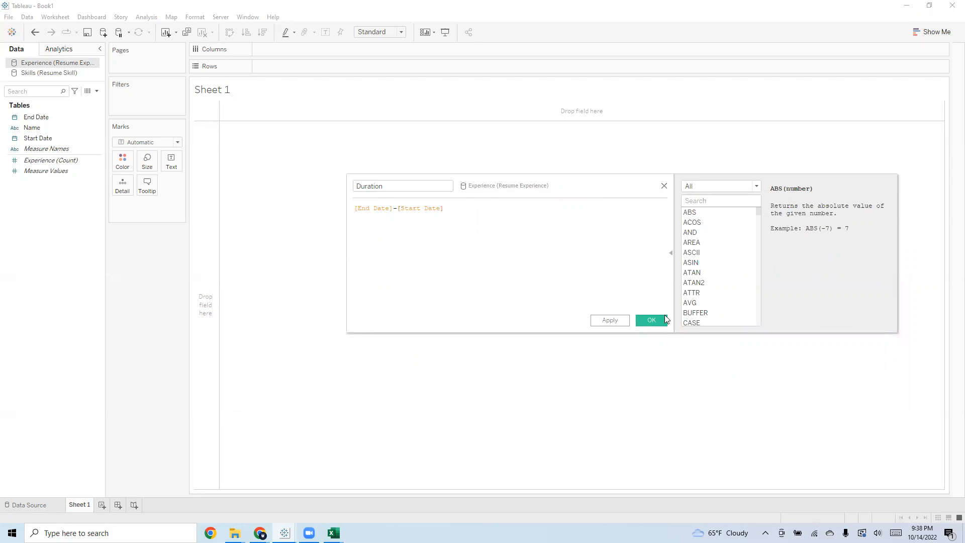
{"action": "left_click", "coordinate": [665, 320]}
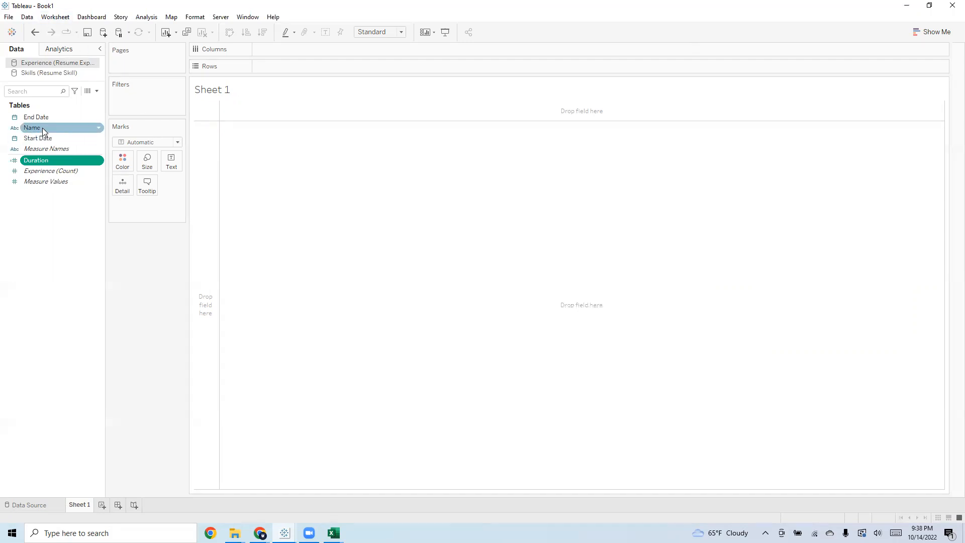
Put Name on rows and Start Date on columns, and set Start Date to continuous month
{"action": "left_click_drag", "start_coordinate": [43, 128], "coordinate": [271, 69]}
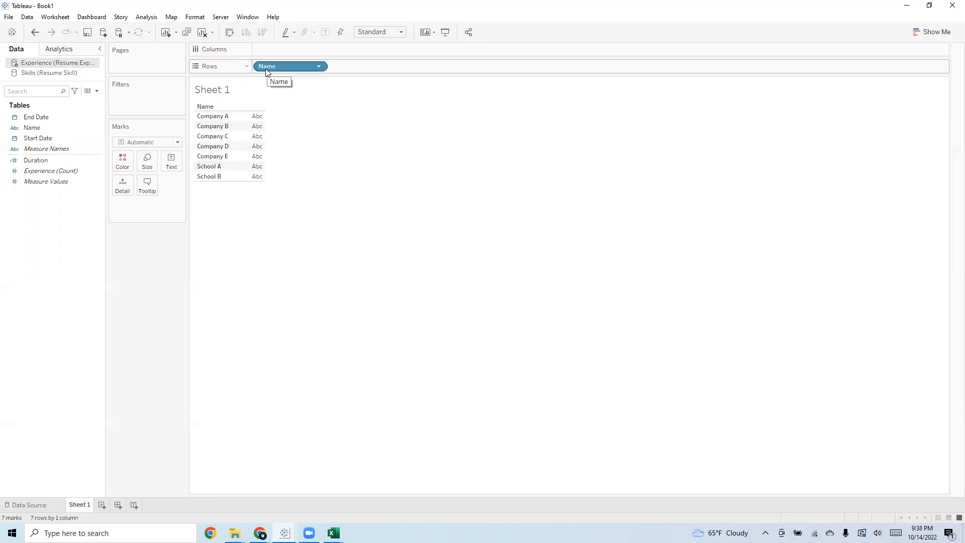
{"action": "left_click", "coordinate": [59, 149]}
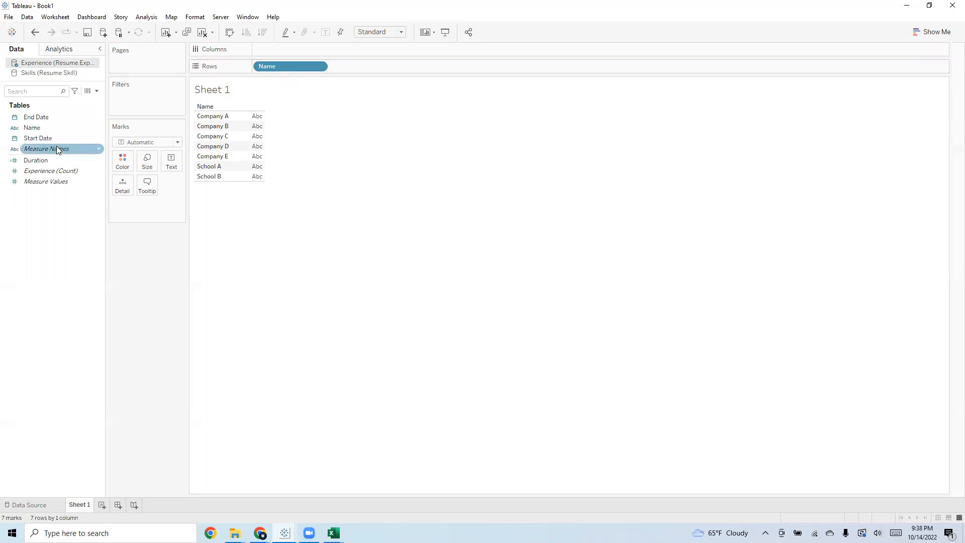
{"action": "left_click", "coordinate": [59, 139]}
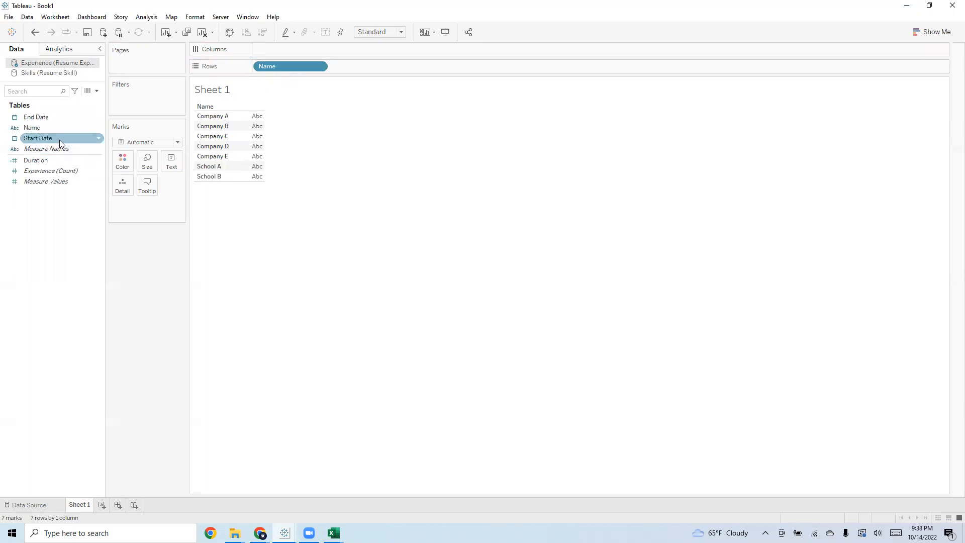
{"action": "left_click_drag", "start_coordinate": [55, 138], "coordinate": [287, 47]}
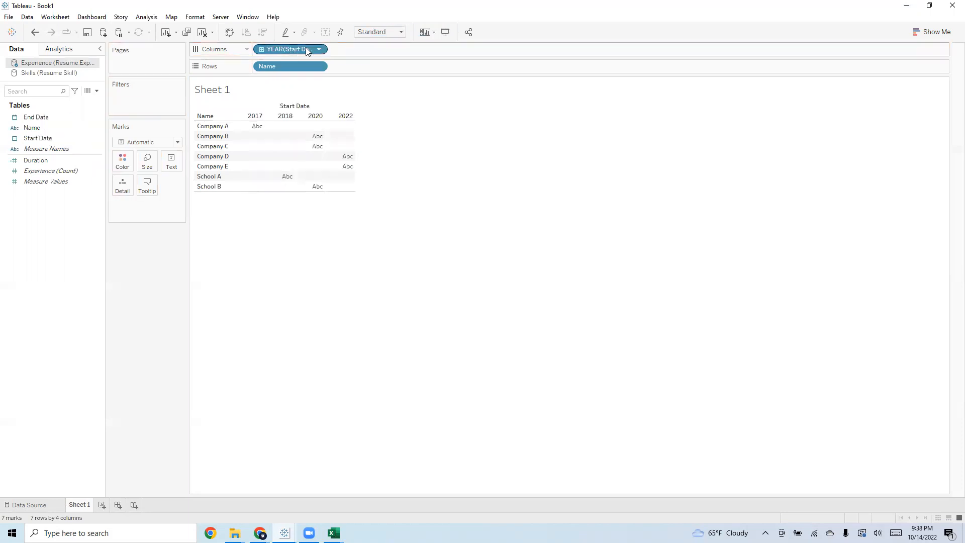
{"action": "right_click", "coordinate": [307, 50]}
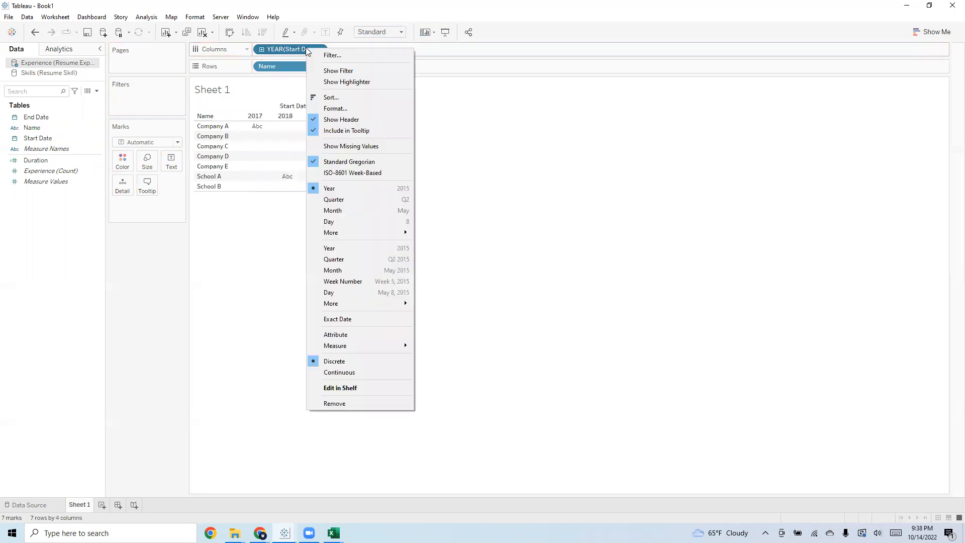
{"action": "left_click", "coordinate": [383, 274]}
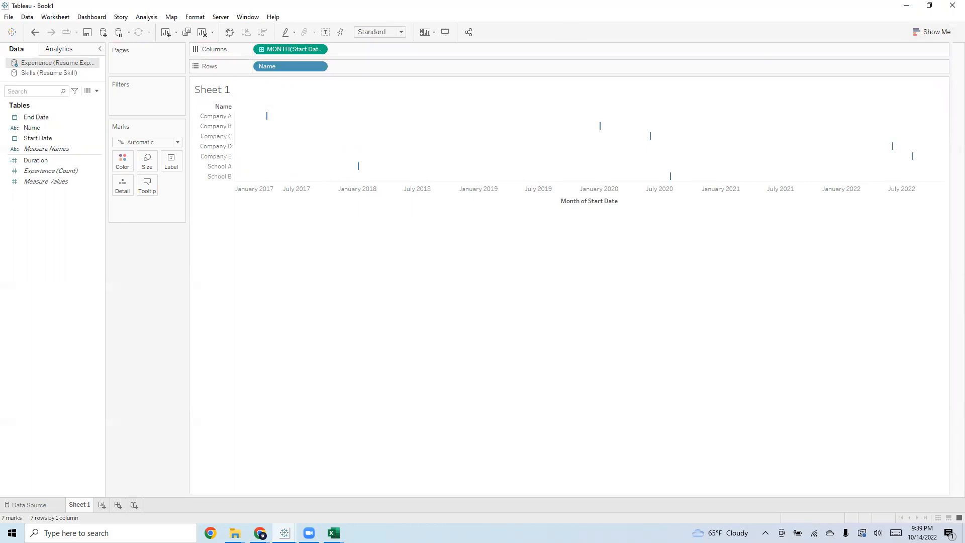
Size the timeline marks by Duration and fit the chart to Entire View
{"action": "left_click_drag", "start_coordinate": [139, 163], "coordinate": [139, 162]}
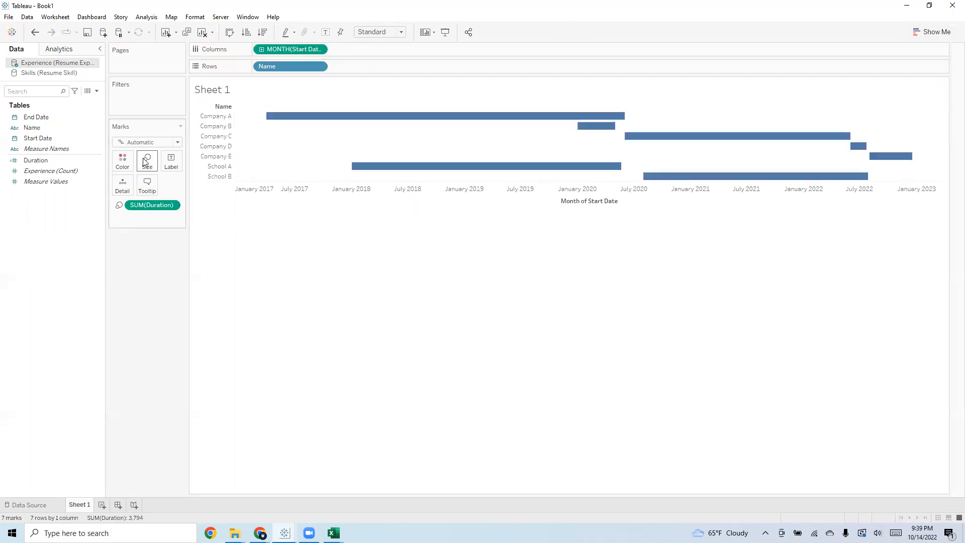
{"action": "left_click", "coordinate": [398, 35]}
{"action": "left_click", "coordinate": [385, 69]}
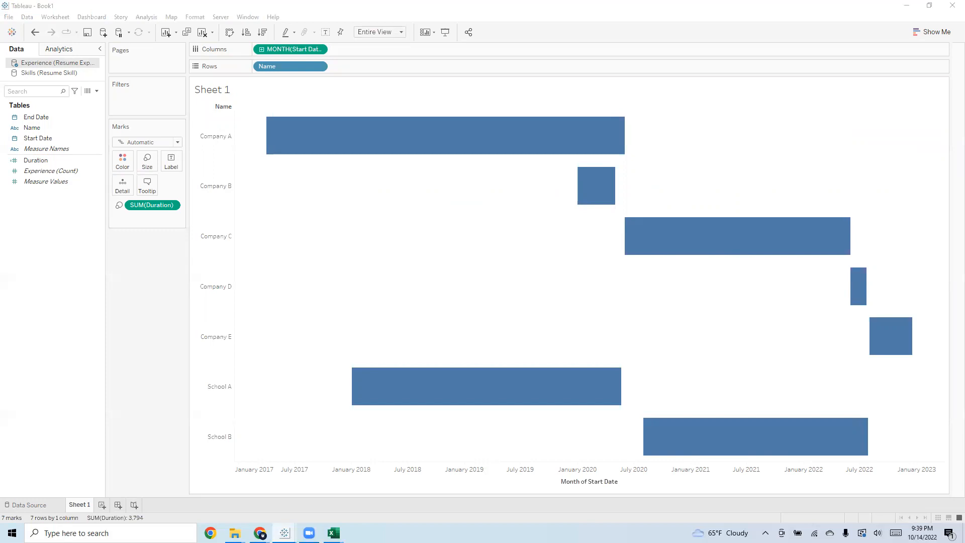
Color the timeline bars with the custom color #a6dbe2
{"action": "left_click", "coordinate": [122, 159]}
{"action": "mouse_move", "coordinate": [535, 144]}
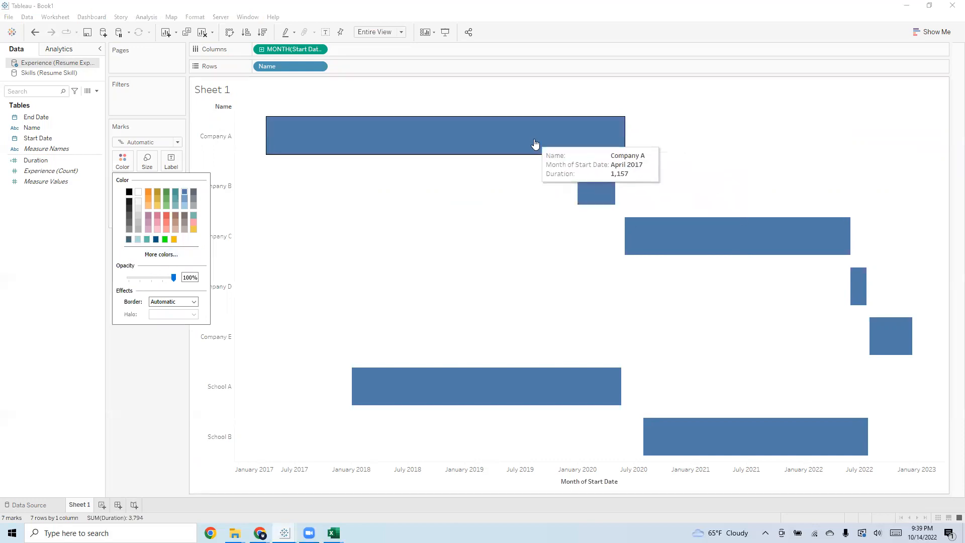
{"action": "left_click", "coordinate": [161, 254]}
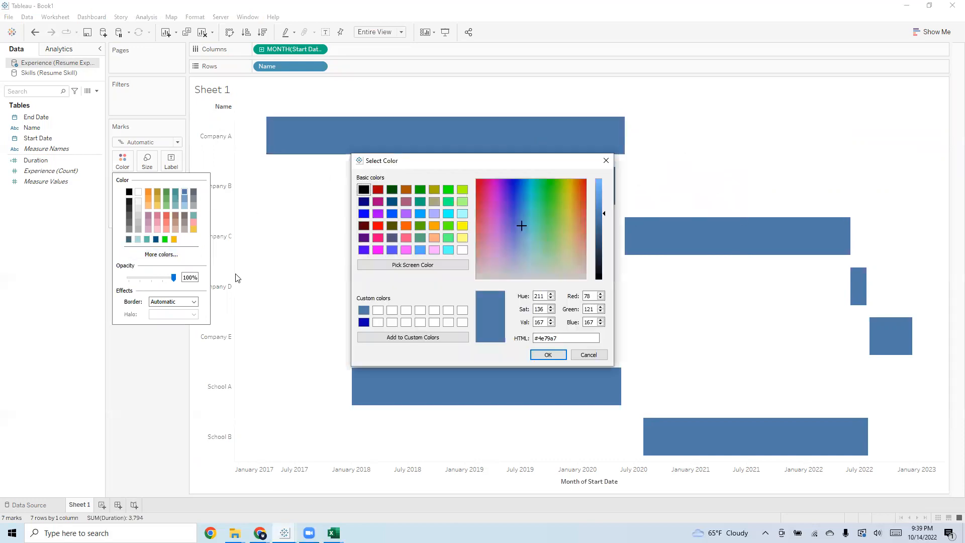
{"action": "double_click", "coordinate": [580, 339]}
{"action": "type", "text": "a6dbe2"}
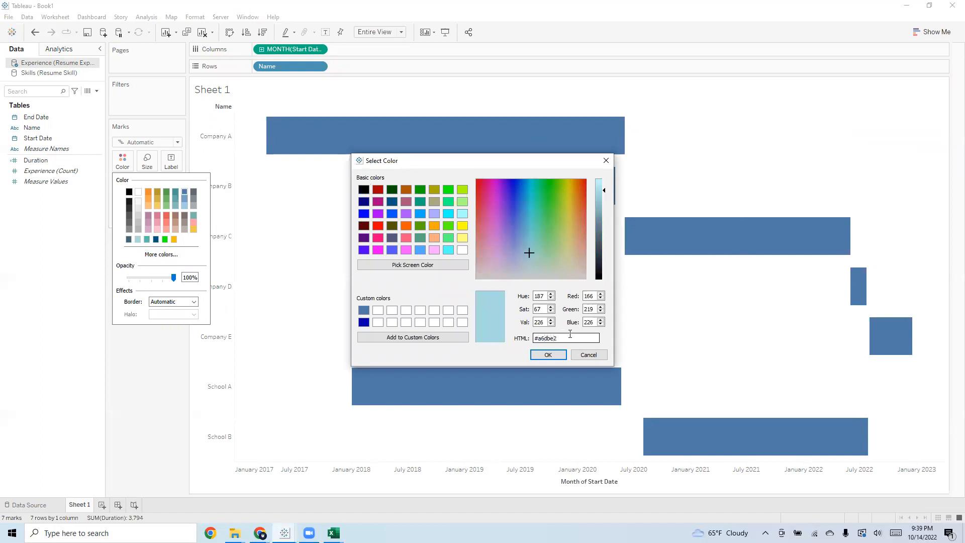
{"action": "left_click", "coordinate": [552, 353]}
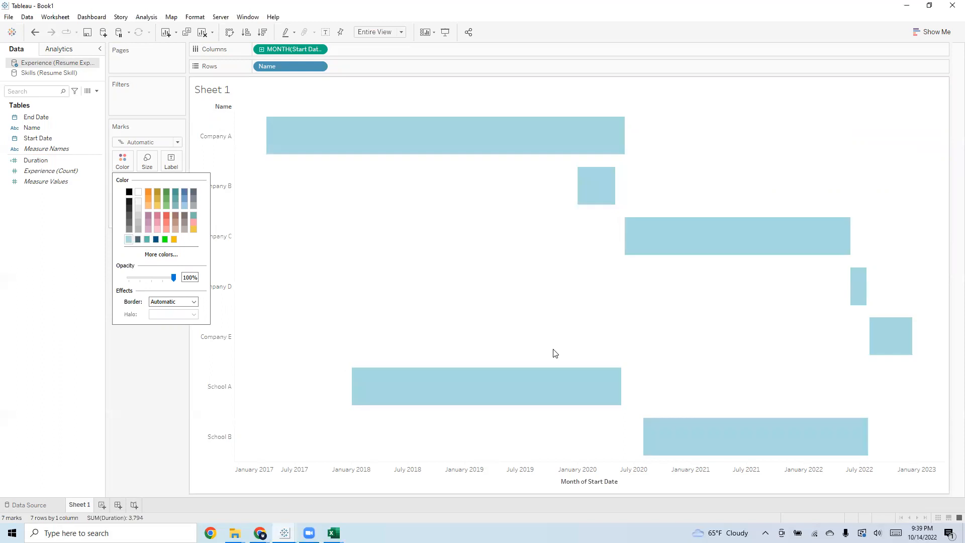
{"action": "left_click", "coordinate": [301, 246]}
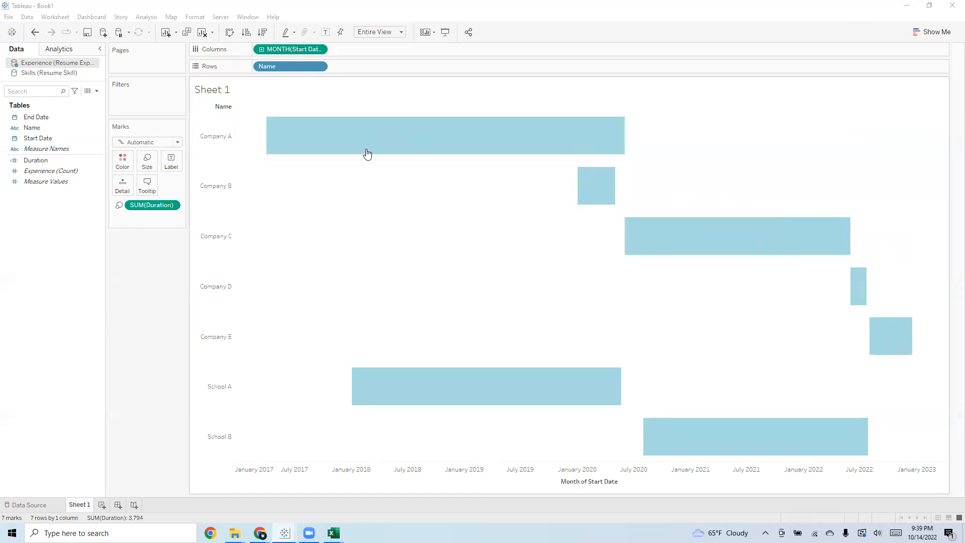
Remove the Duration line from the timeline's tooltip and add End Date to the marks as detail
{"action": "left_click", "coordinate": [146, 185]}
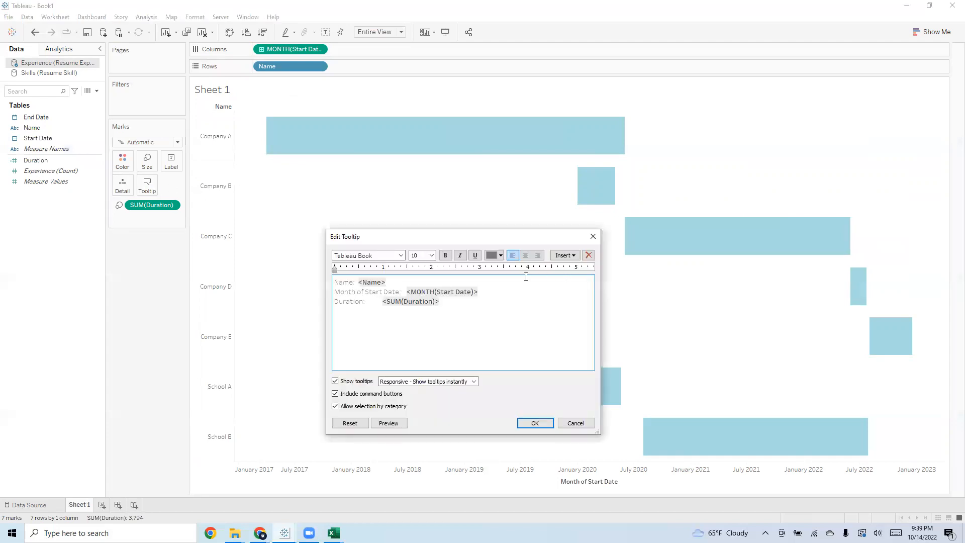
{"action": "left_click_drag", "start_coordinate": [440, 302], "coordinate": [334, 302]}
{"action": "key", "text": "BackSpace"}
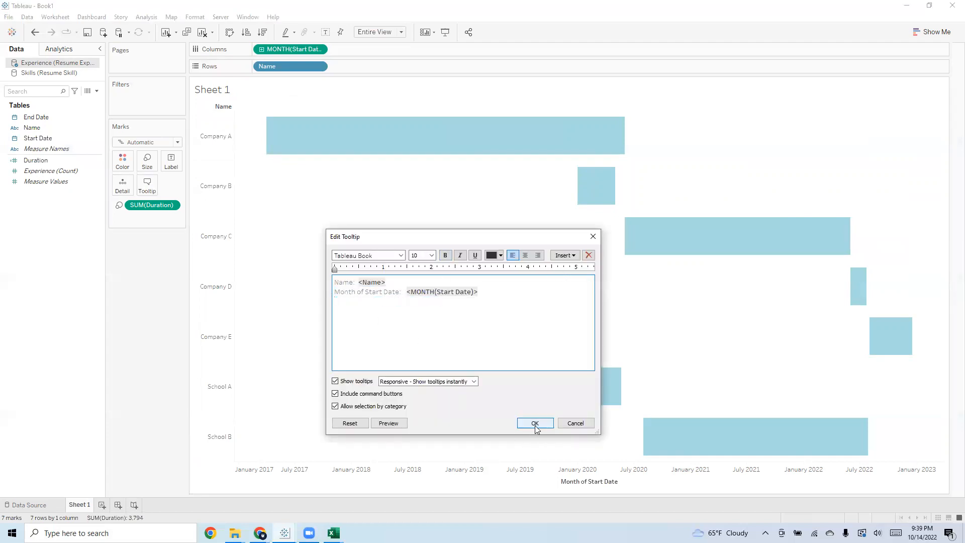
{"action": "left_click", "coordinate": [535, 423]}
{"action": "mouse_move", "coordinate": [502, 132]}
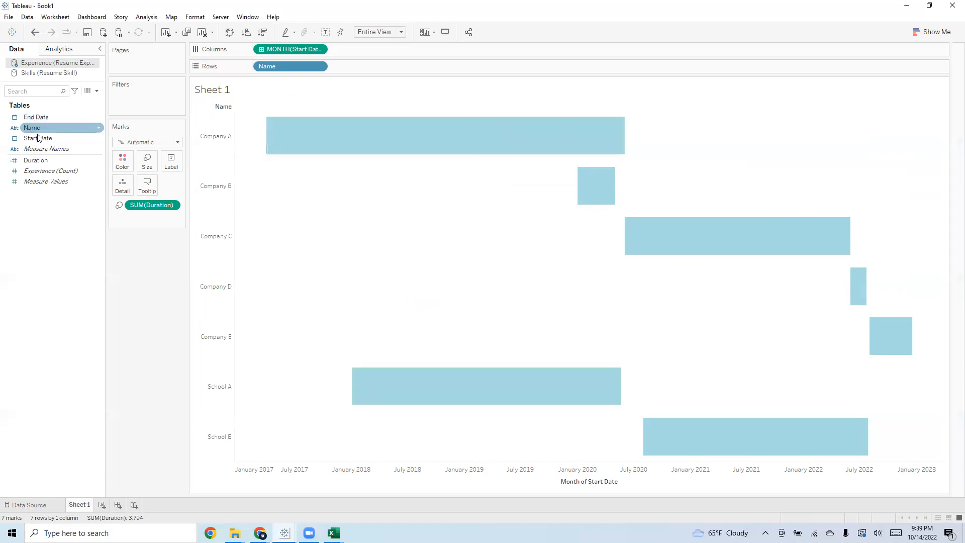
{"action": "left_click_drag", "start_coordinate": [45, 116], "coordinate": [122, 186]}
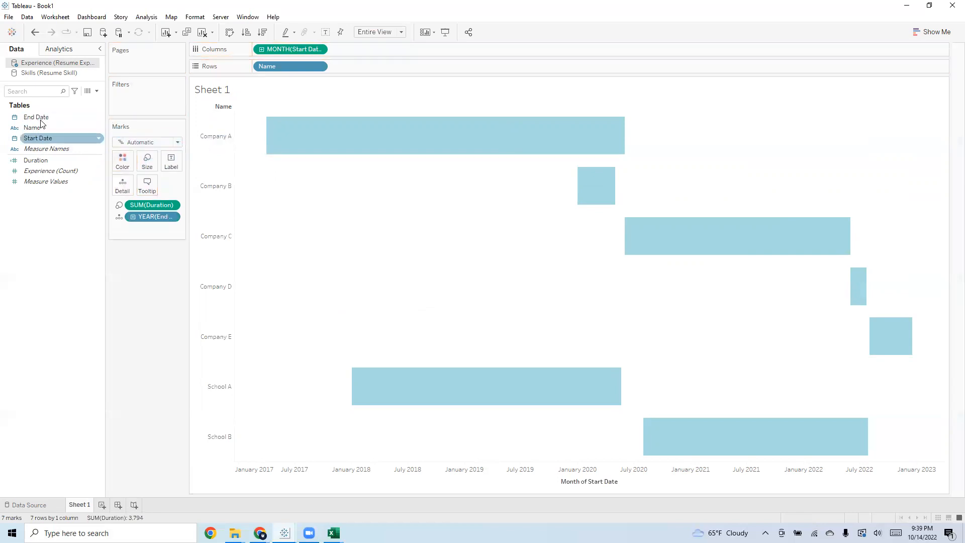
{"action": "left_click", "coordinate": [179, 165]}
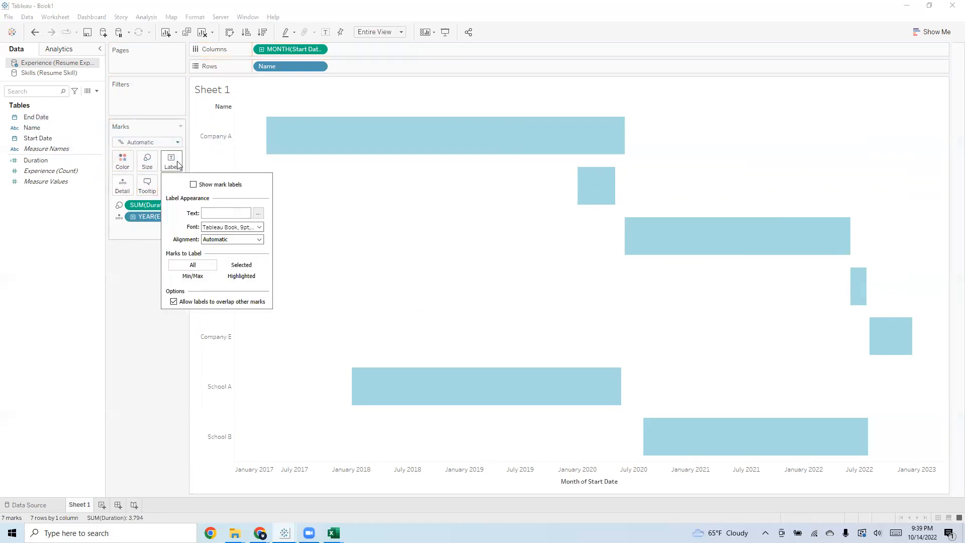
{"action": "left_click", "coordinate": [146, 187]}
{"action": "left_click", "coordinate": [495, 298]}
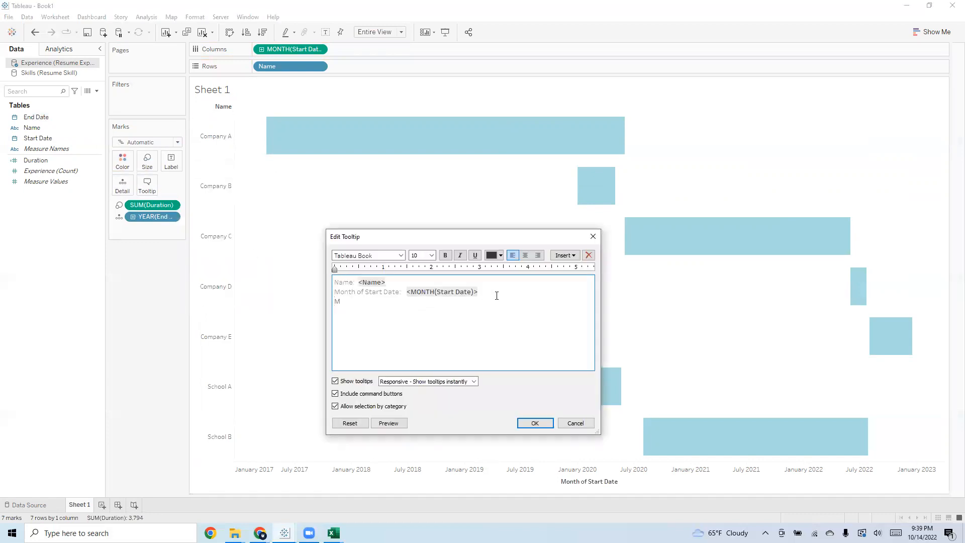
{"action": "type", "text": "Mo"}
{"action": "key", "text": "BackSpace"}
{"action": "key", "text": "BackSpace"}
{"action": "left_click", "coordinate": [562, 255]}
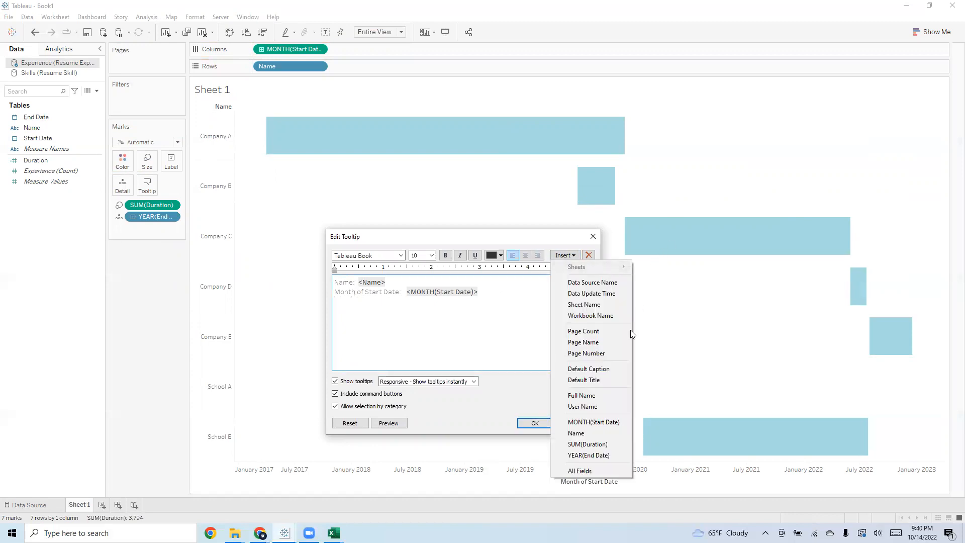
{"action": "left_click", "coordinate": [597, 455]}
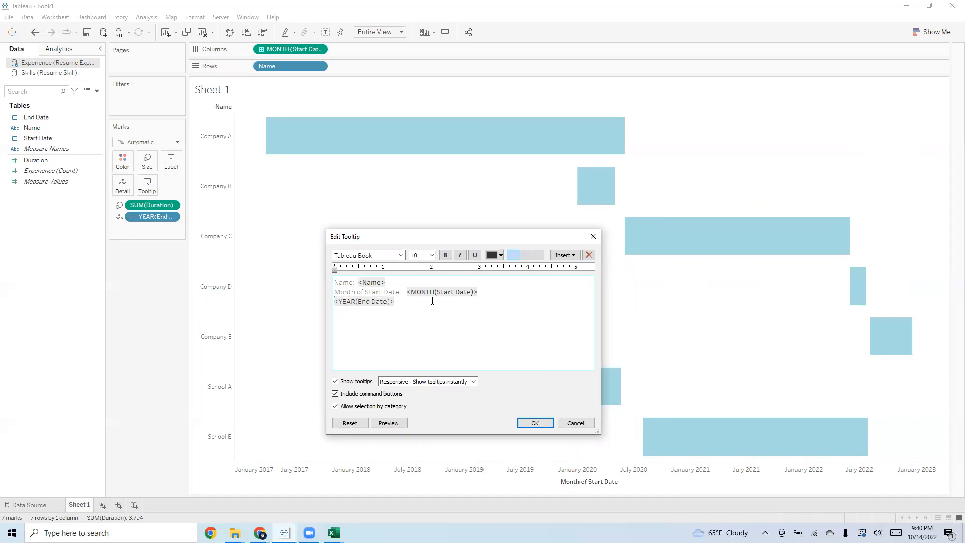
{"action": "left_click", "coordinate": [593, 236]}
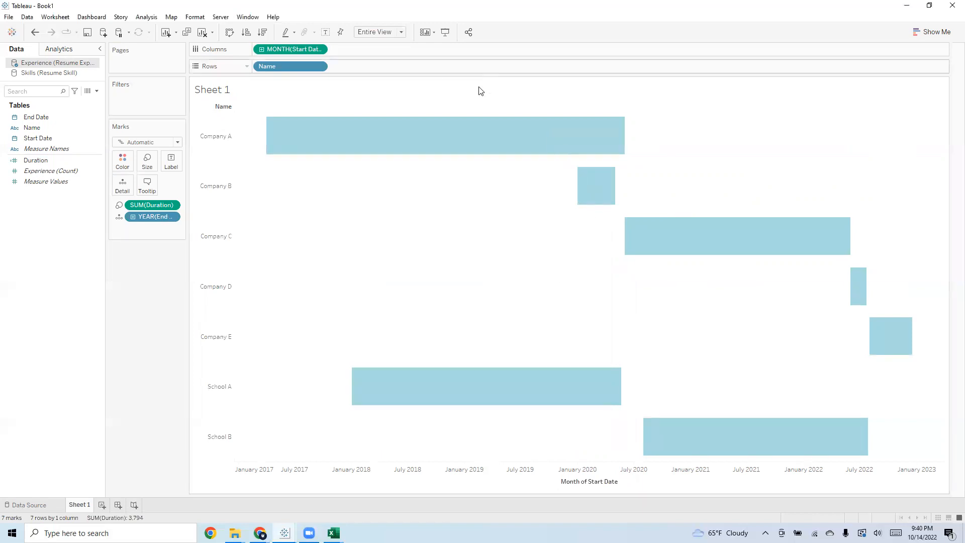
Set the sort of the Name field on rows to Manual
{"action": "mouse_move", "coordinate": [465, 131]}
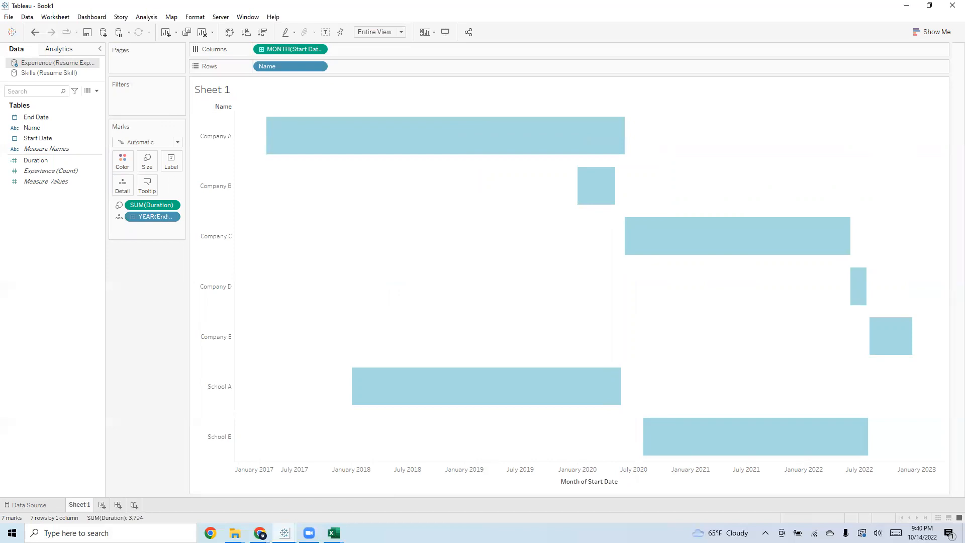
{"action": "mouse_move", "coordinate": [696, 442]}
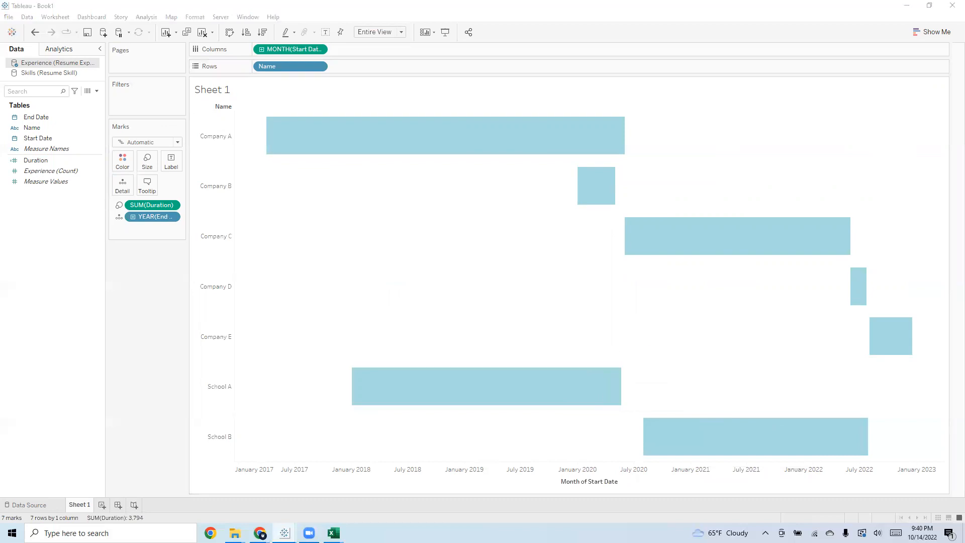
{"action": "right_click", "coordinate": [285, 65]}
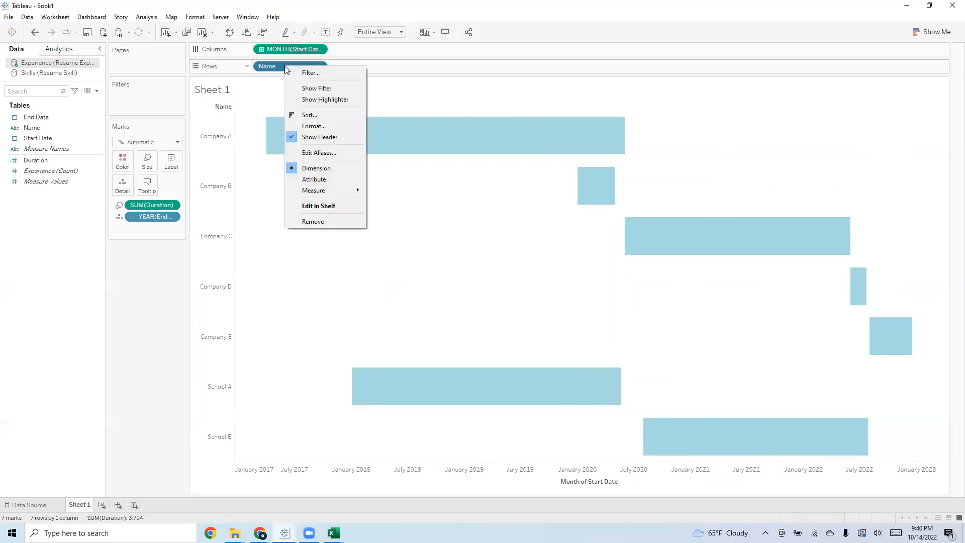
{"action": "left_click", "coordinate": [307, 114]}
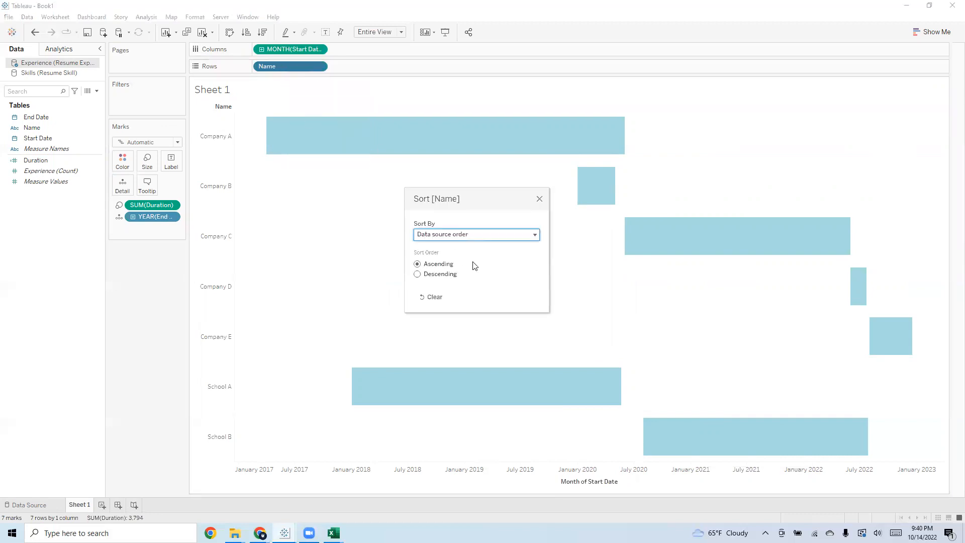
{"action": "left_click", "coordinate": [483, 235]}
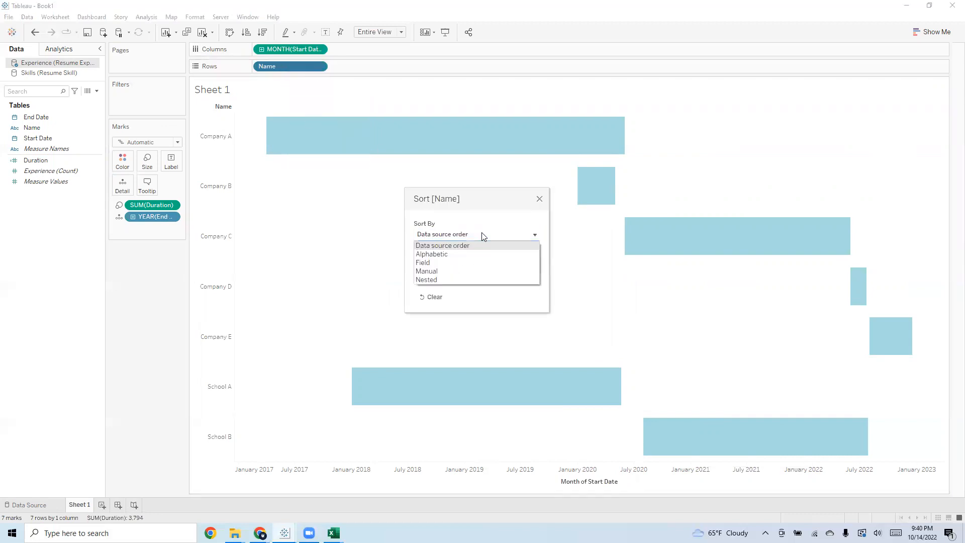
{"action": "left_click", "coordinate": [482, 273]}
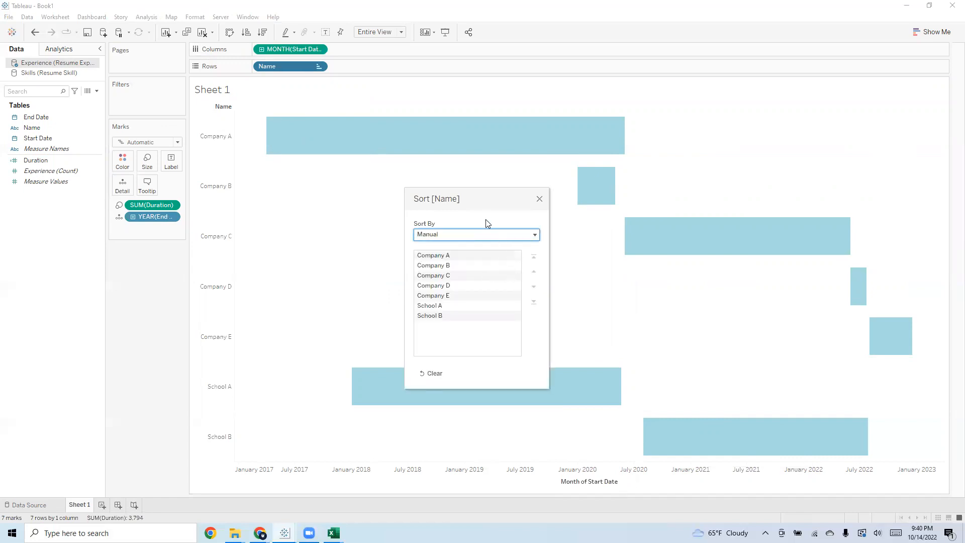
{"action": "left_click_drag", "start_coordinate": [492, 203], "coordinate": [429, 200]}
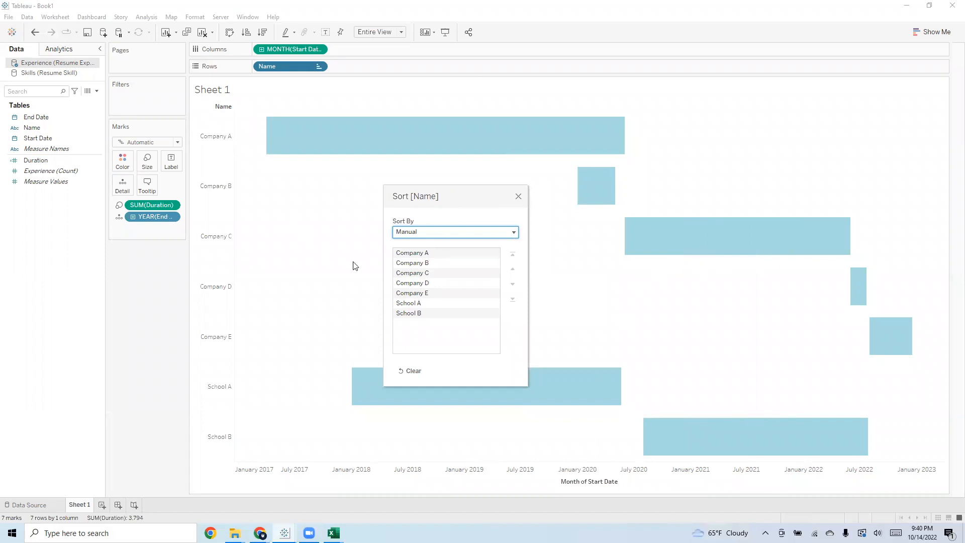
Move School A up in the manual sort order so it sits directly below Company A
{"action": "left_click", "coordinate": [435, 305]}
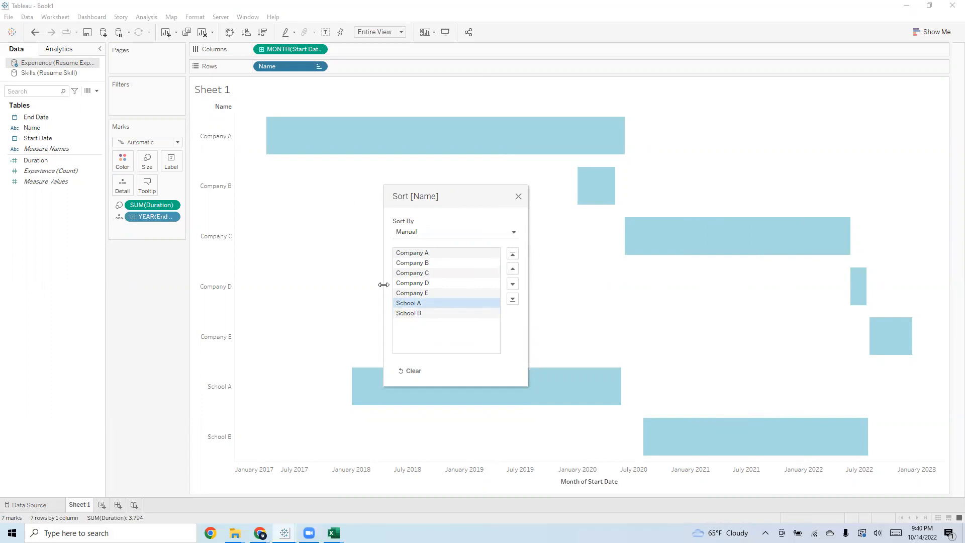
{"action": "left_click", "coordinate": [512, 284]}
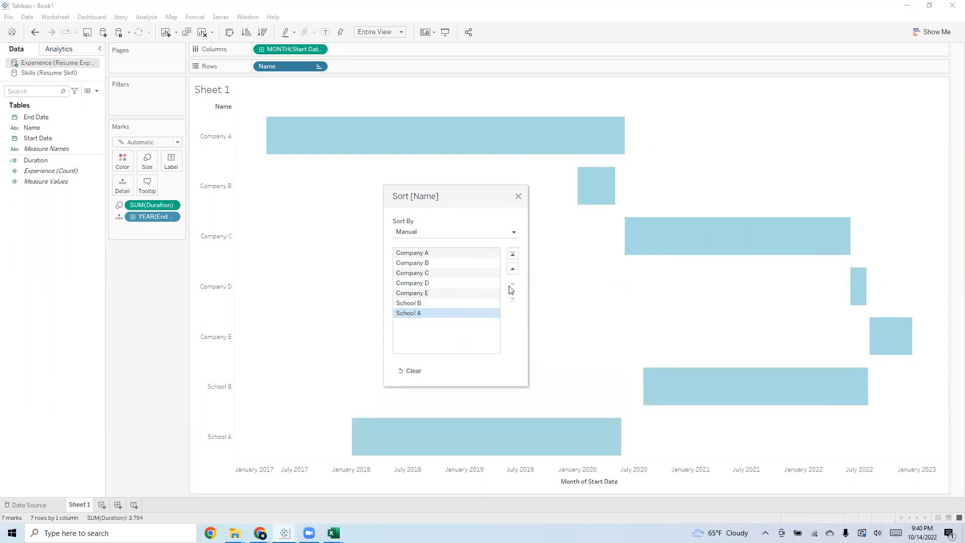
{"action": "left_click", "coordinate": [513, 269]}
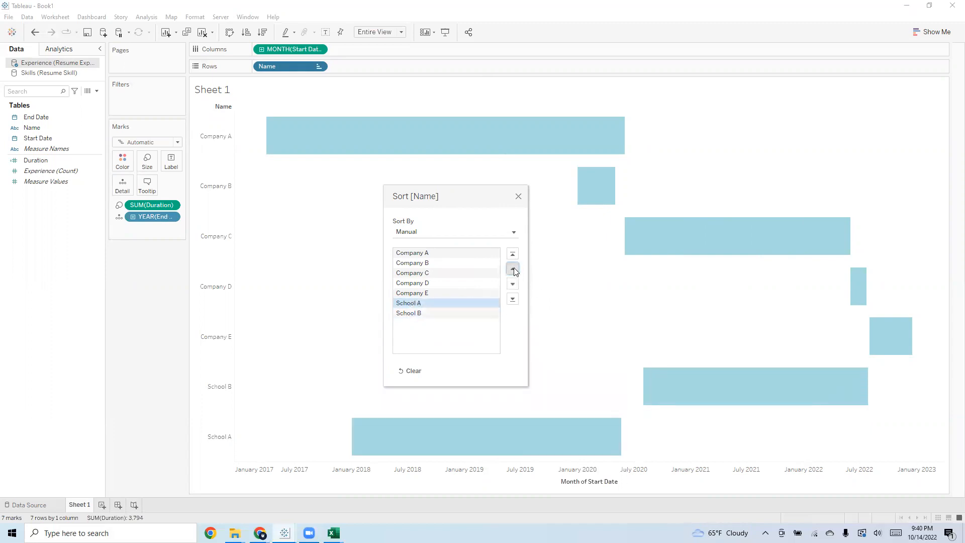
{"action": "left_click", "coordinate": [513, 269]}
{"action": "left_click", "coordinate": [513, 269]}
{"action": "left_click", "coordinate": [513, 269]}
{"action": "left_click", "coordinate": [513, 269]}
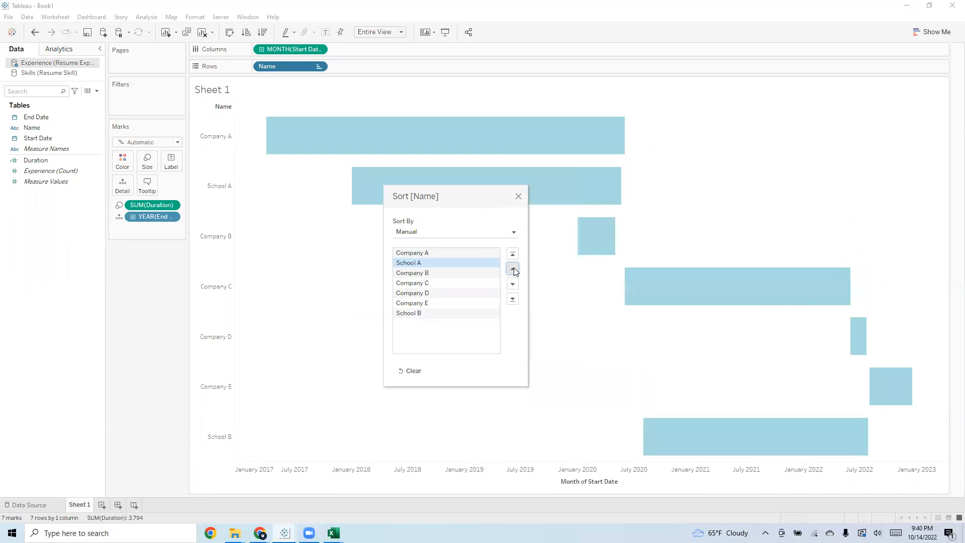
Move School B between Company C and Company D in the manual sort order and close the sort settings
{"action": "left_click", "coordinate": [454, 274]}
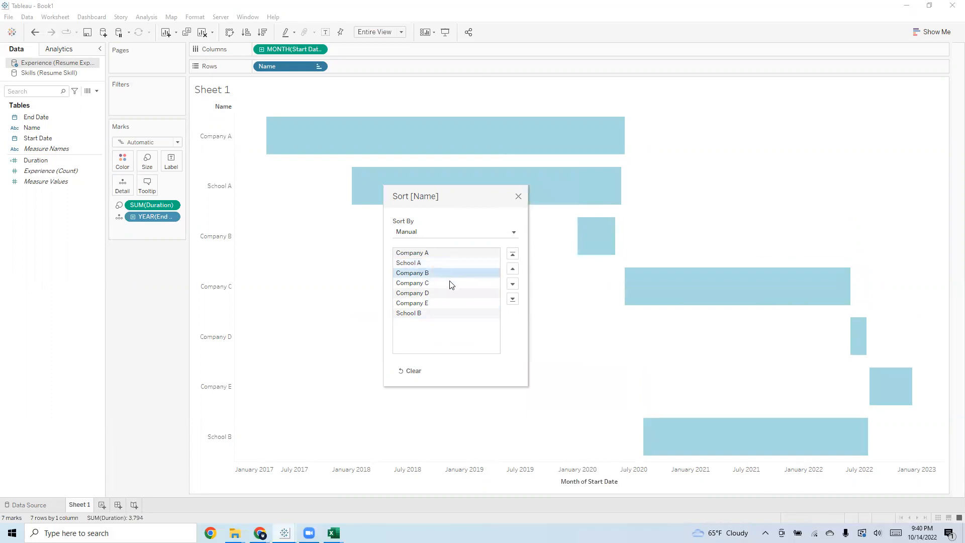
{"action": "left_click", "coordinate": [449, 285]}
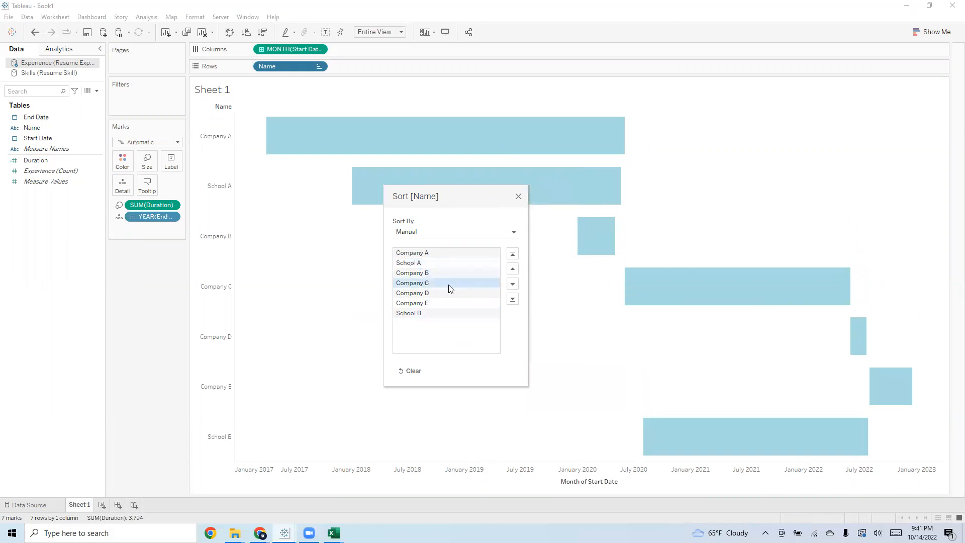
{"action": "left_click", "coordinate": [433, 313]}
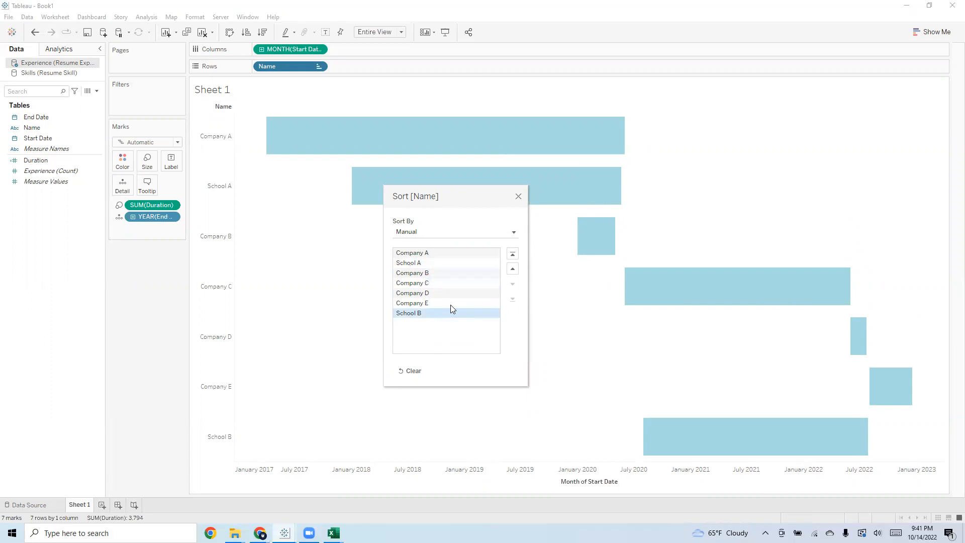
{"action": "left_click", "coordinate": [513, 269]}
{"action": "left_click", "coordinate": [513, 269]}
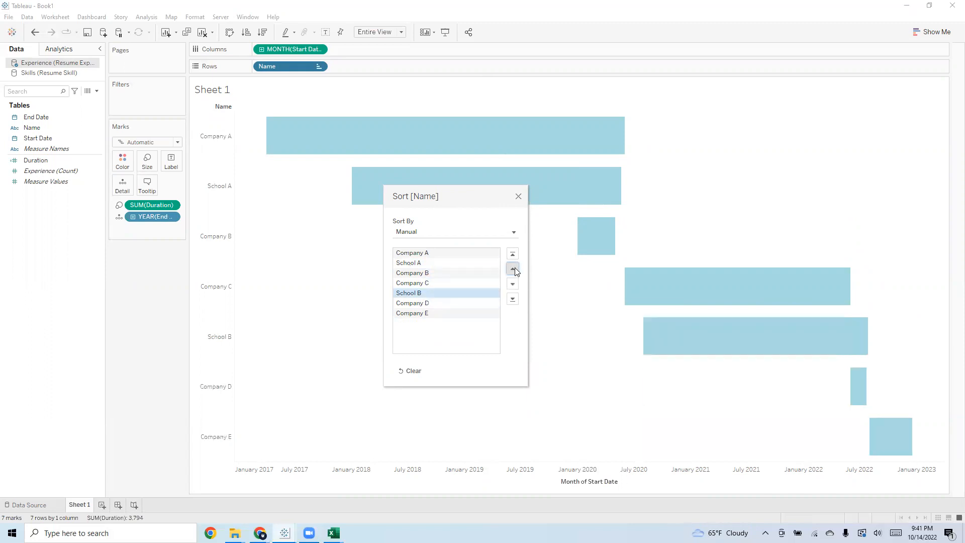
{"action": "left_click", "coordinate": [518, 196]}
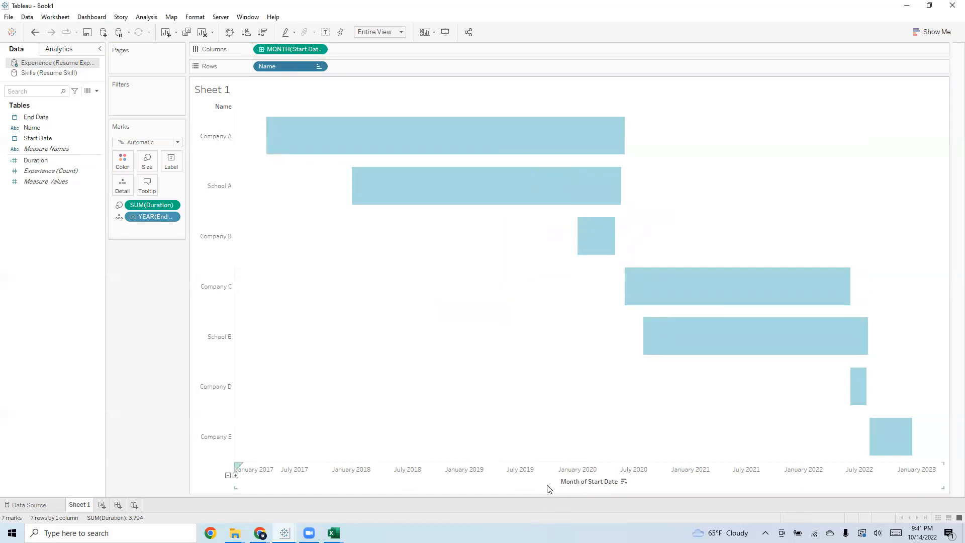
{"action": "right_click", "coordinate": [510, 477]}
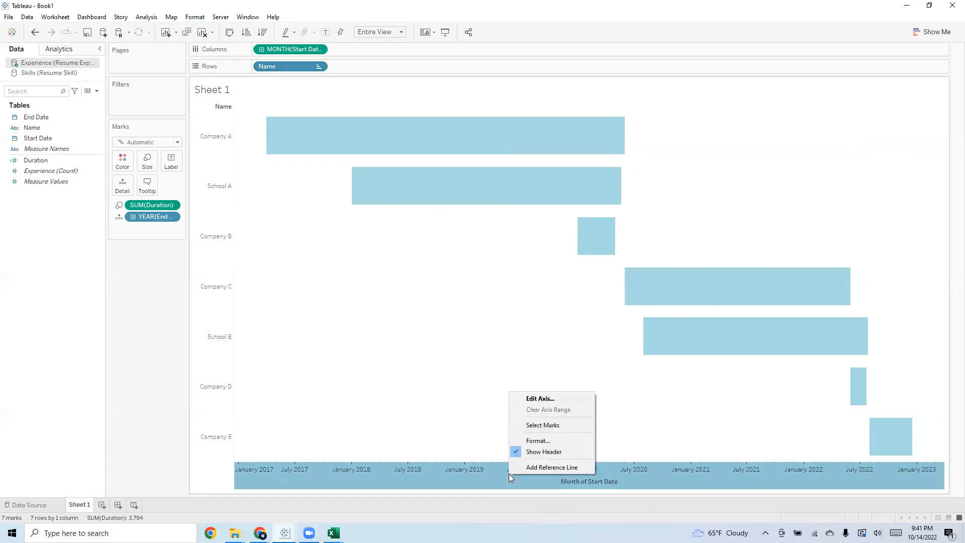
{"action": "left_click", "coordinate": [534, 442]}
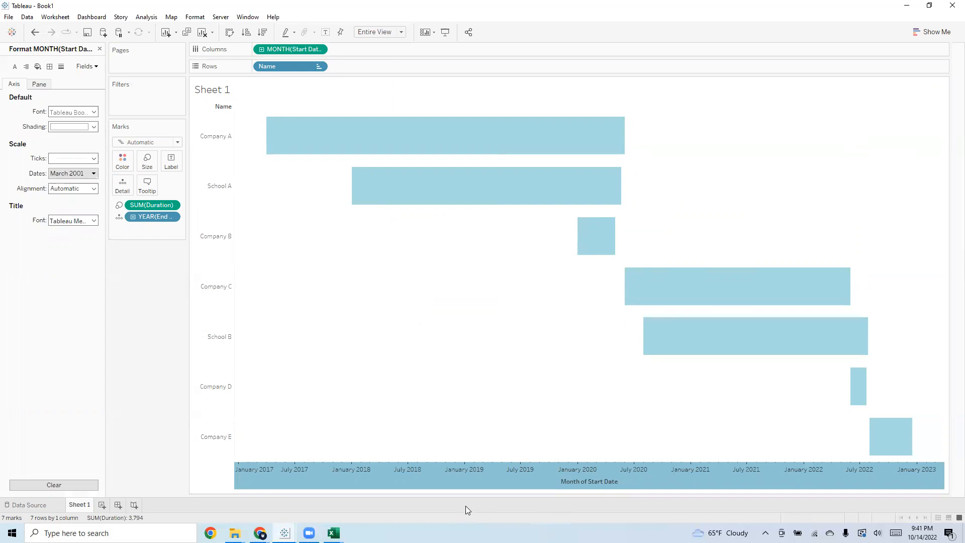
{"action": "right_click", "coordinate": [490, 475]}
{"action": "left_click", "coordinate": [517, 442]}
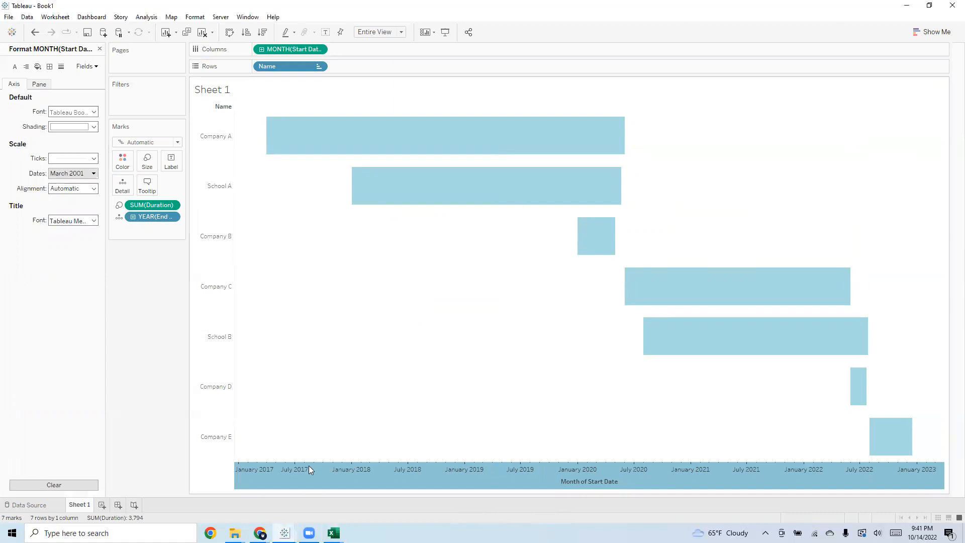
{"action": "mouse_move", "coordinate": [284, 532]}
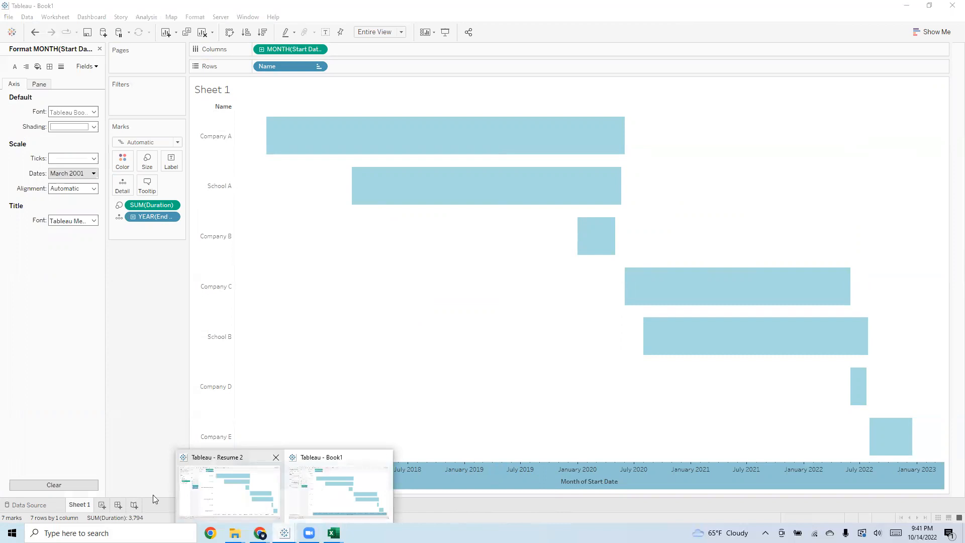
{"action": "right_click", "coordinate": [397, 473]}
{"action": "left_click", "coordinate": [432, 446]}
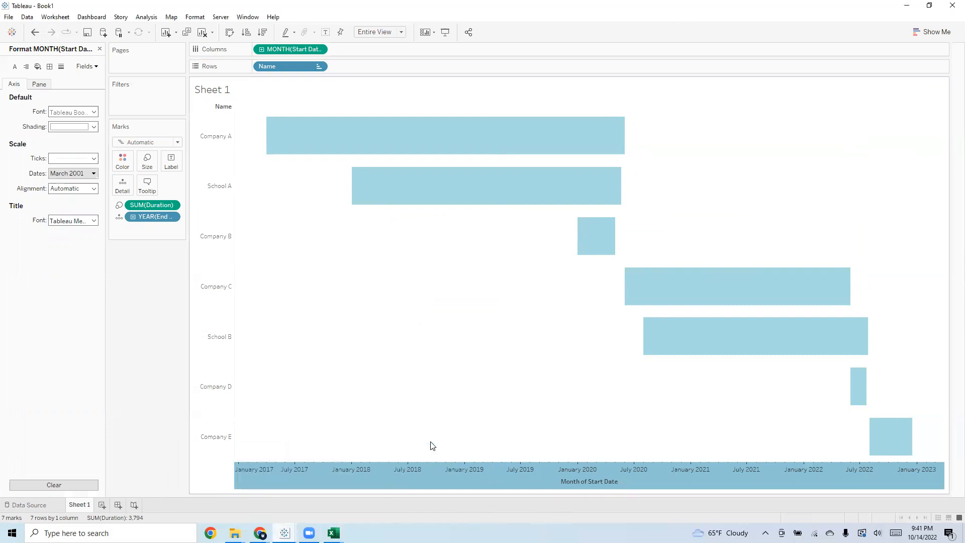
{"action": "left_click", "coordinate": [787, 136]}
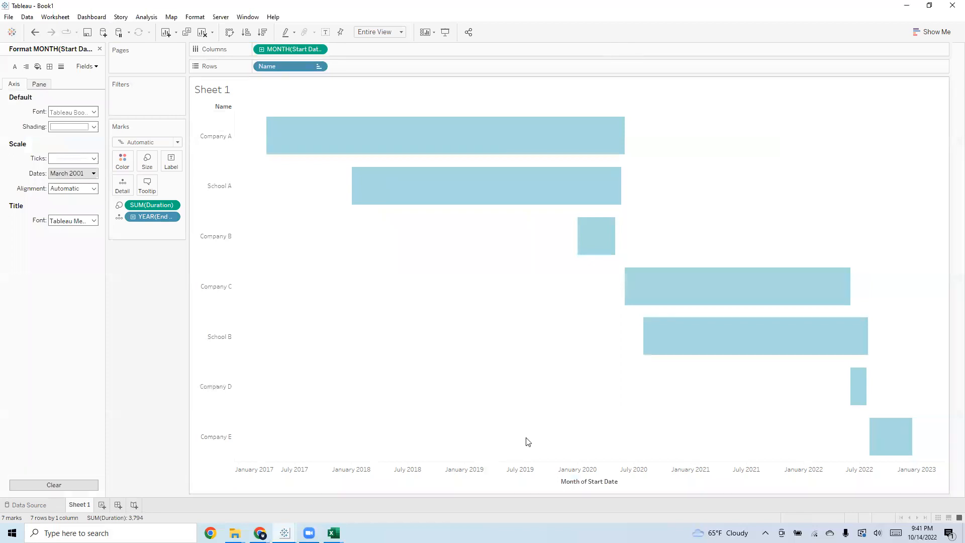
{"action": "left_click", "coordinate": [929, 6]}
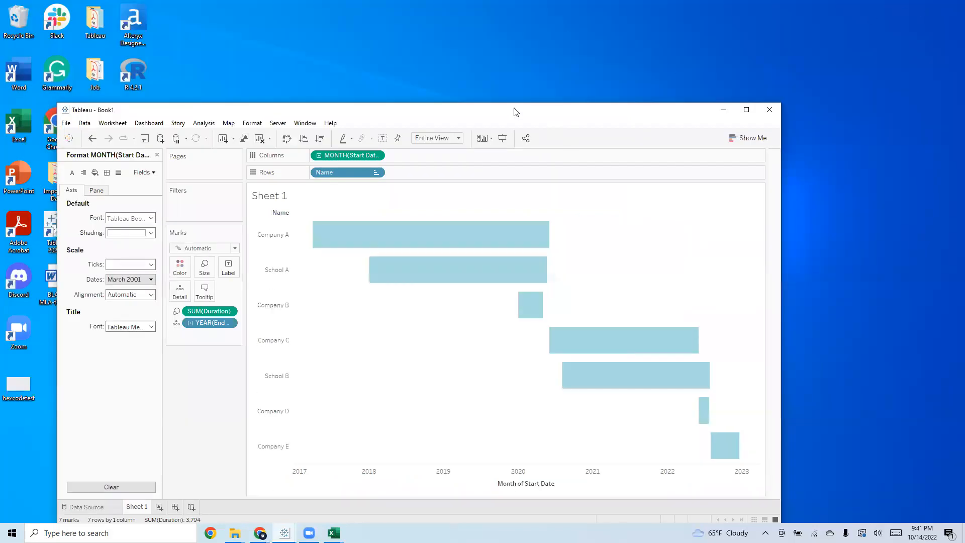
{"action": "left_click_drag", "start_coordinate": [511, 115], "coordinate": [554, 48]}
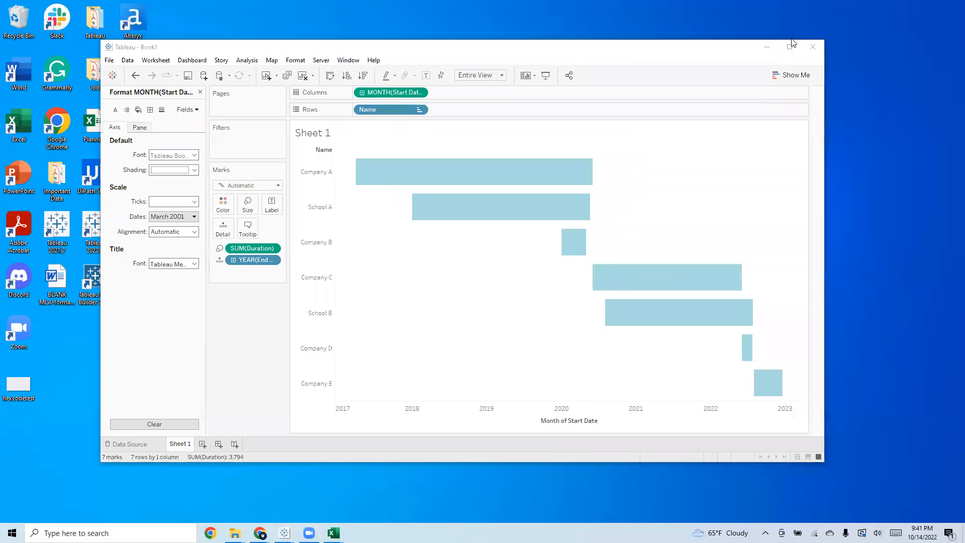
{"action": "left_click", "coordinate": [790, 43]}
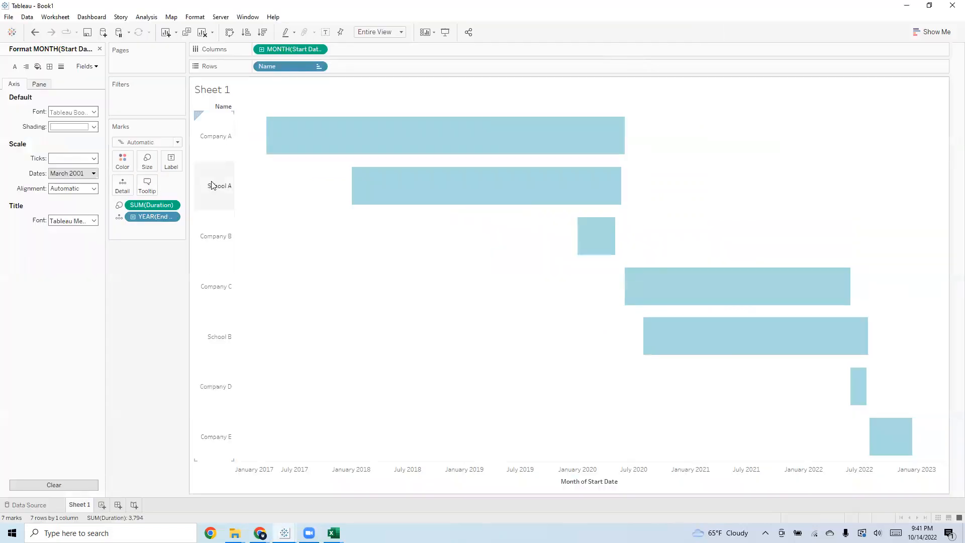
{"action": "left_click", "coordinate": [99, 49]}
Fix the Start Date axis range from 1/1/2017 to 12/31/2022
{"action": "left_click", "coordinate": [354, 473]}
{"action": "right_click", "coordinate": [354, 473]}
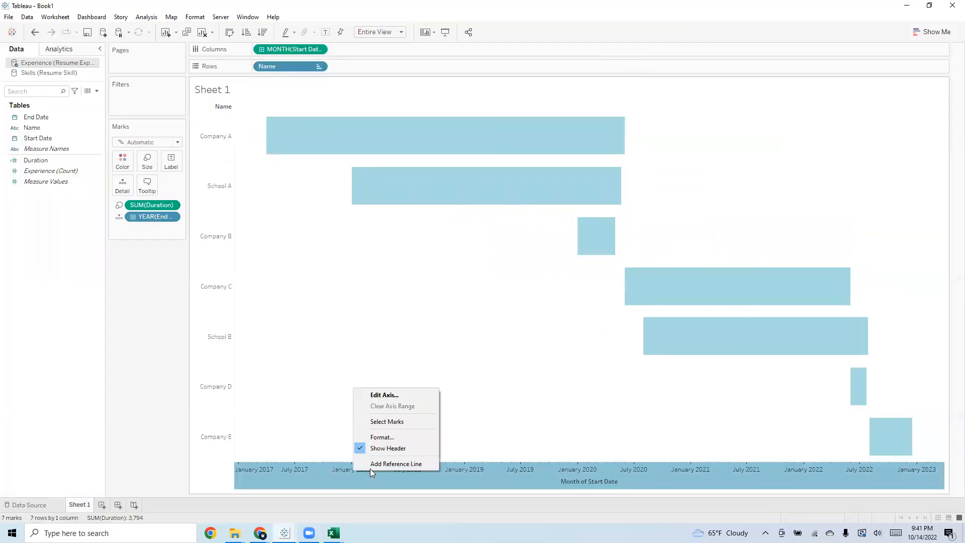
{"action": "left_click", "coordinate": [402, 395]}
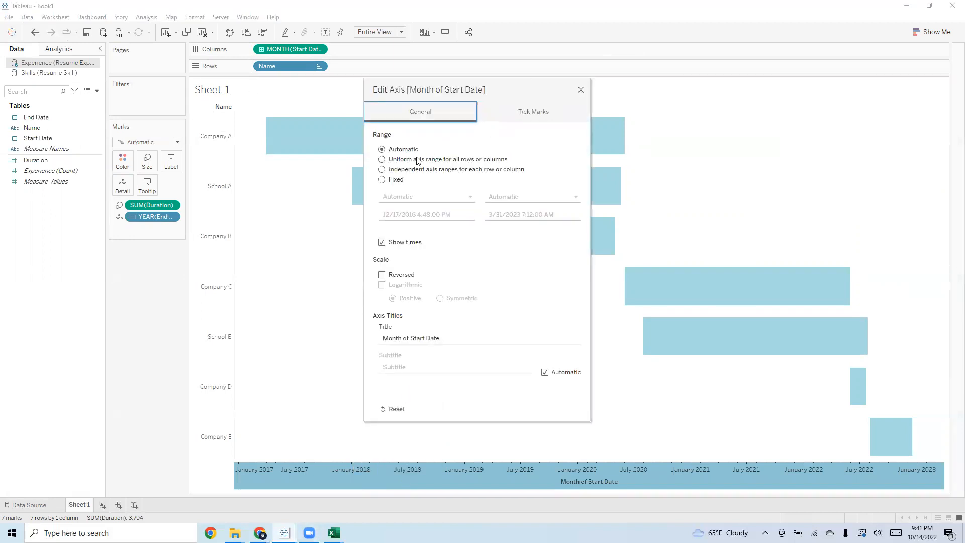
{"action": "left_click", "coordinate": [401, 179]}
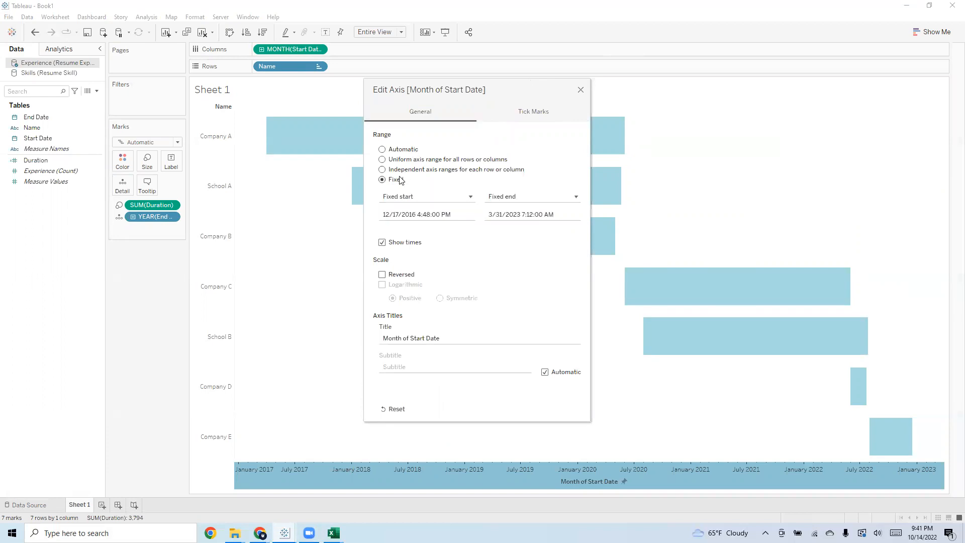
{"action": "left_click", "coordinate": [415, 212]}
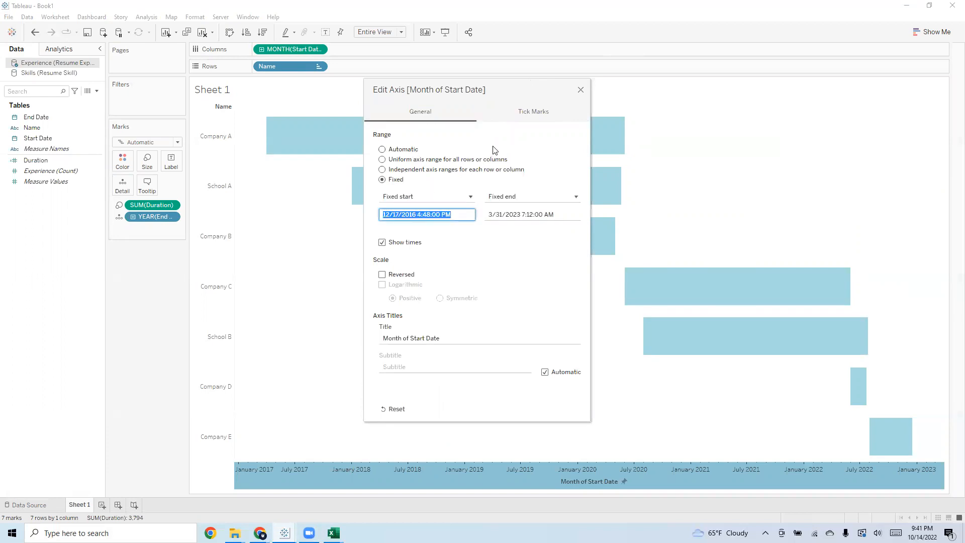
{"action": "type", "text": "0"}
{"action": "type", "text": "/1"}
{"action": "type", "text": "/20"}
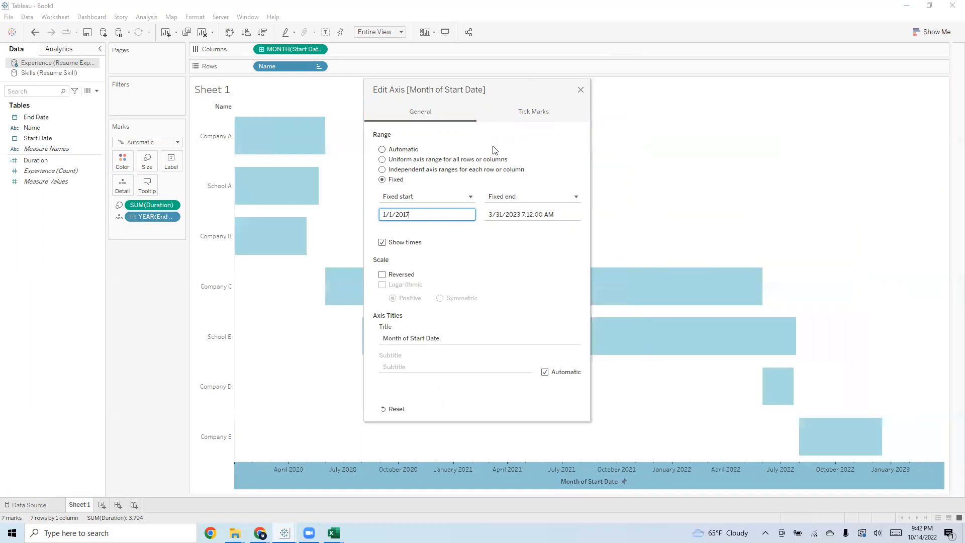
{"action": "left_click", "coordinate": [554, 216]}
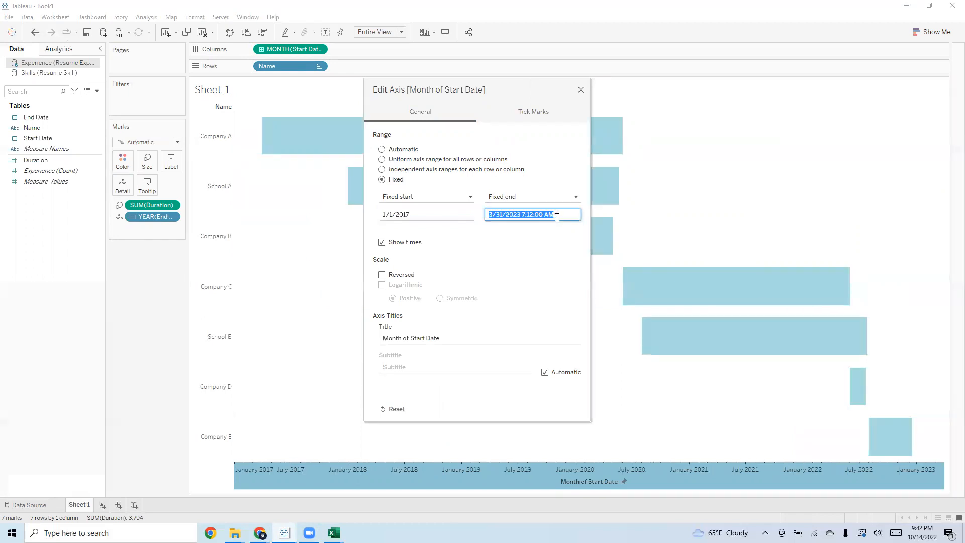
{"action": "type", "text": "12/31/2022"}
{"action": "left_click", "coordinate": [572, 177]}
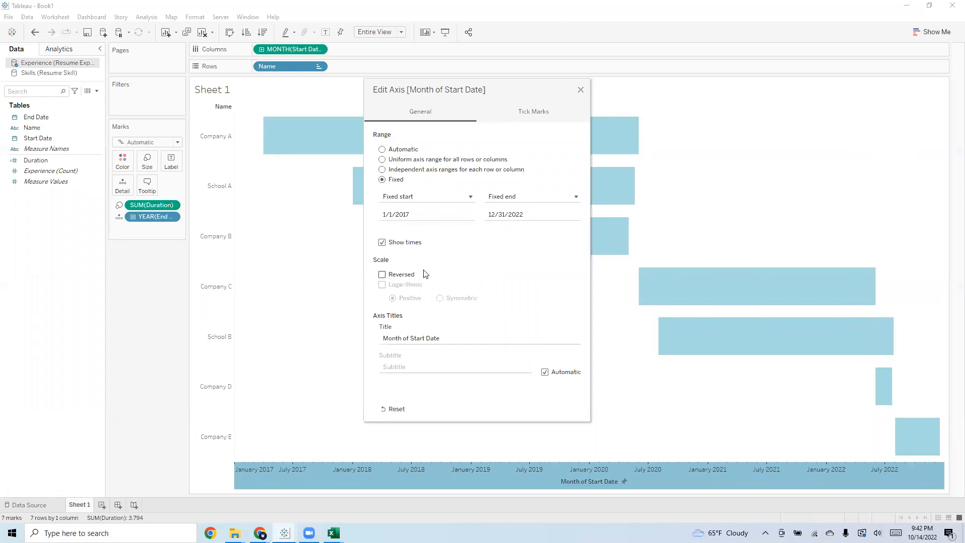
Clear the title of the Start Date axis
{"action": "left_click", "coordinate": [420, 338]}
{"action": "triple_click", "coordinate": [420, 338]}
{"action": "key", "text": "BackSpace"}
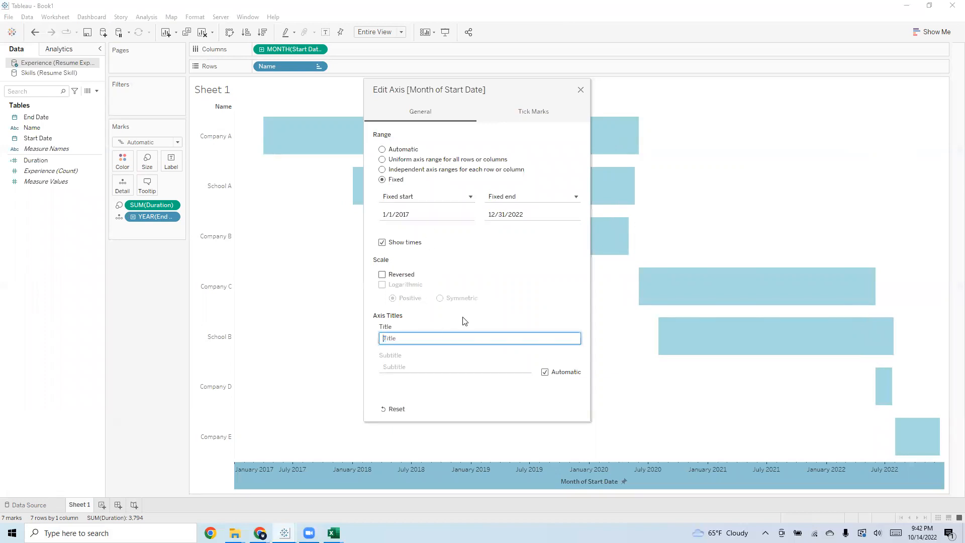
Set the date axis's major tick marks to fixed, with origin 1/1/2020 and an interval of 1 year
{"action": "left_click", "coordinate": [528, 111]}
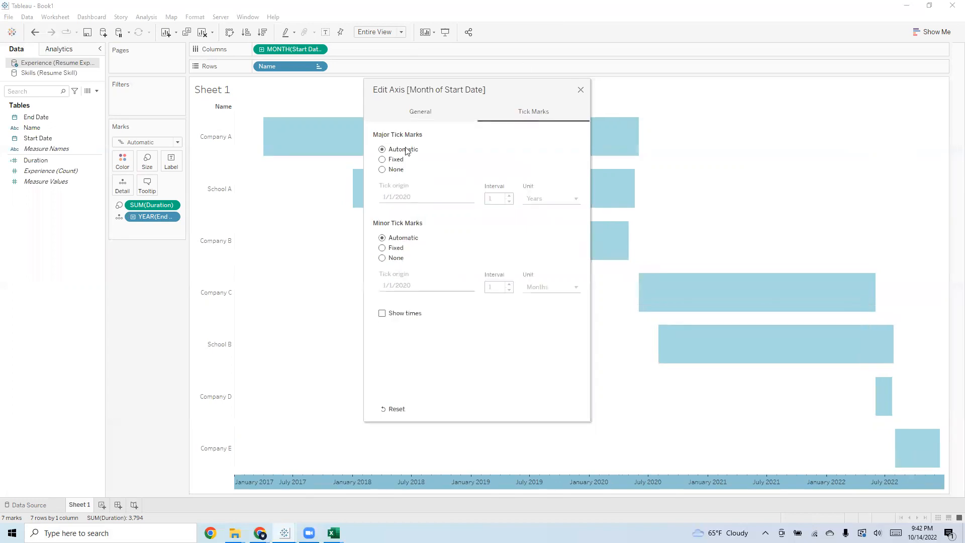
{"action": "left_click", "coordinate": [396, 159]}
{"action": "left_click", "coordinate": [489, 197]}
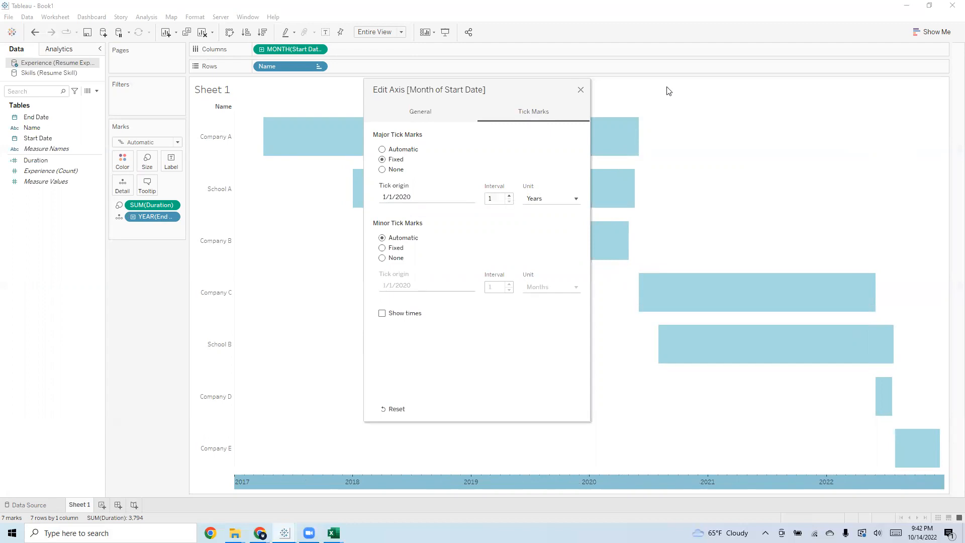
Close the axis settings and set the date axis's default font to Calibri in black
{"action": "left_click", "coordinate": [580, 91]}
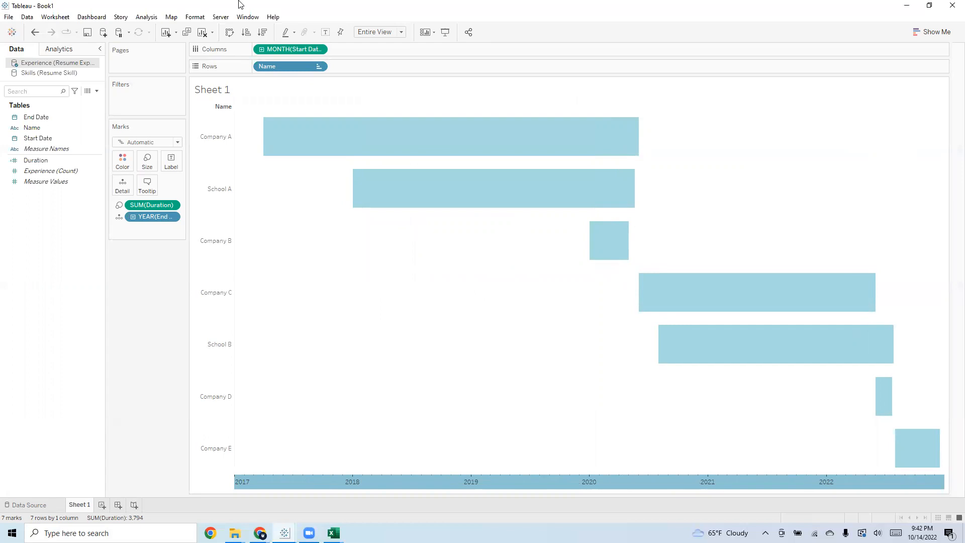
{"action": "right_click", "coordinate": [384, 479]}
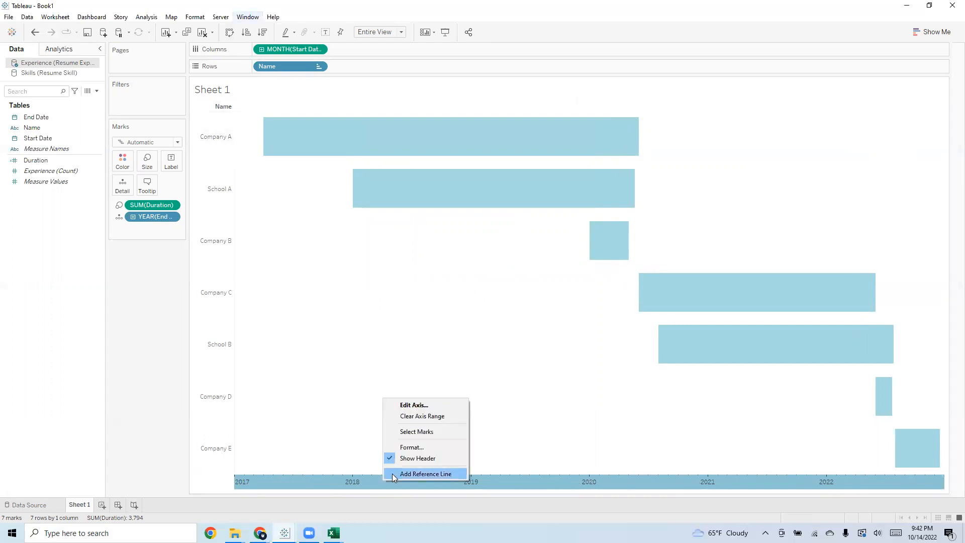
{"action": "left_click", "coordinate": [421, 447]}
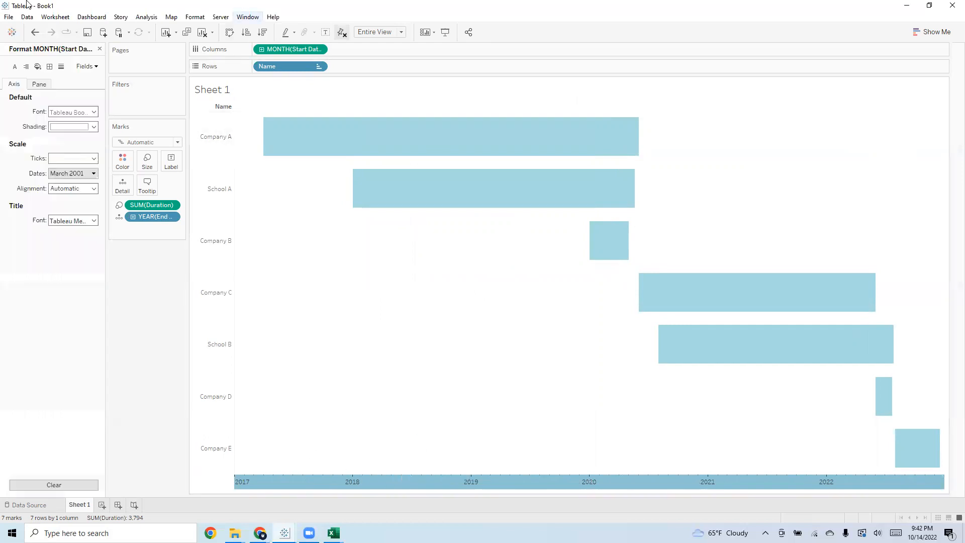
{"action": "left_click", "coordinate": [85, 113]}
{"action": "left_click", "coordinate": [87, 124]}
{"action": "type", "text": "calibri"}
{"action": "key", "text": "Return"}
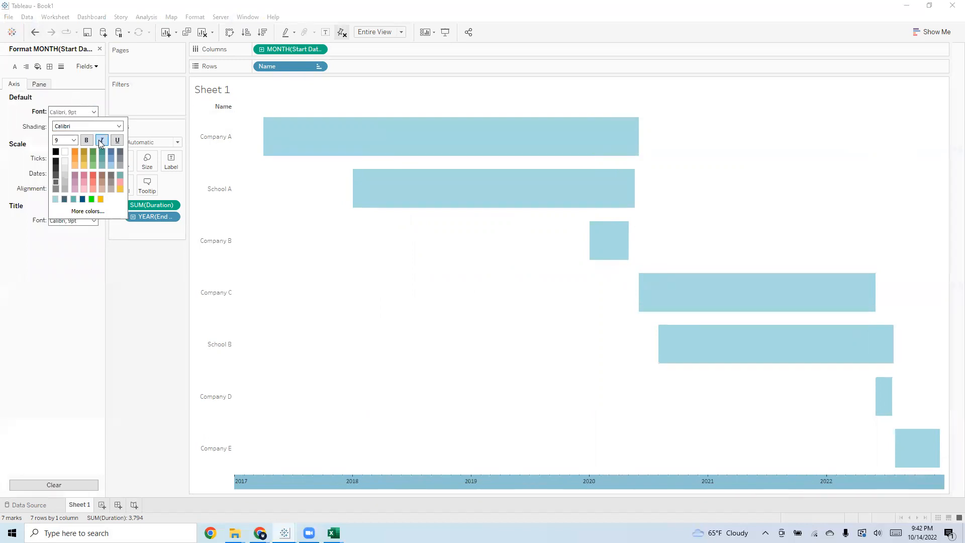
{"action": "left_click", "coordinate": [56, 152]}
{"action": "left_click", "coordinate": [25, 158]}
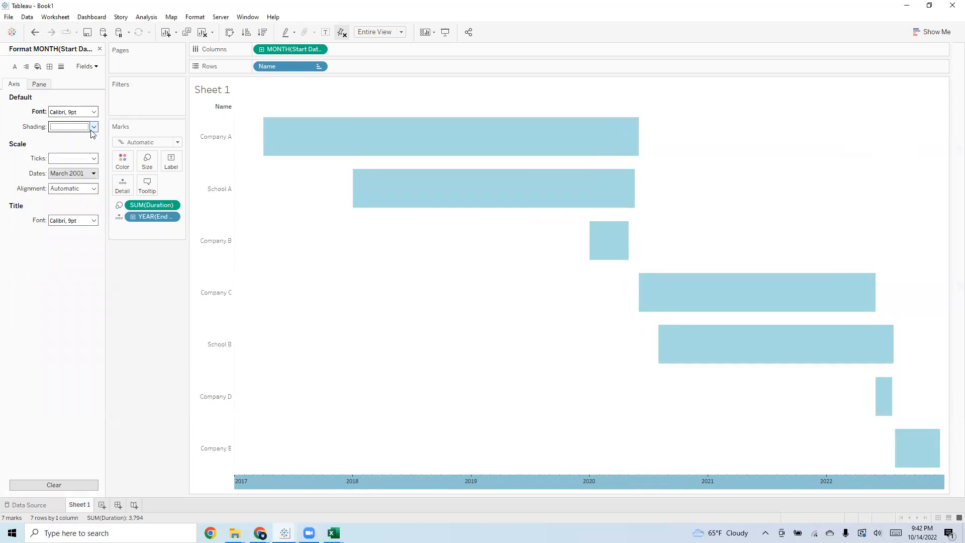
Make the date axis's default font bold
{"action": "left_click", "coordinate": [93, 128]}
{"action": "left_click", "coordinate": [4, 154]}
{"action": "left_click", "coordinate": [83, 113]}
{"action": "left_click", "coordinate": [82, 140]}
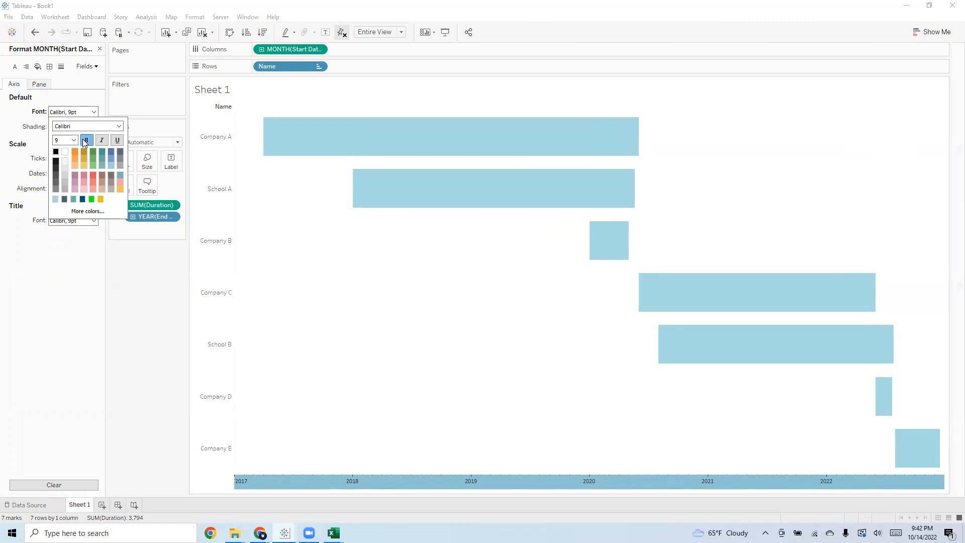
{"action": "left_click", "coordinate": [93, 405]}
Set the font colour of the Name row headers to black and deselect the marks
{"action": "left_click", "coordinate": [226, 230]}
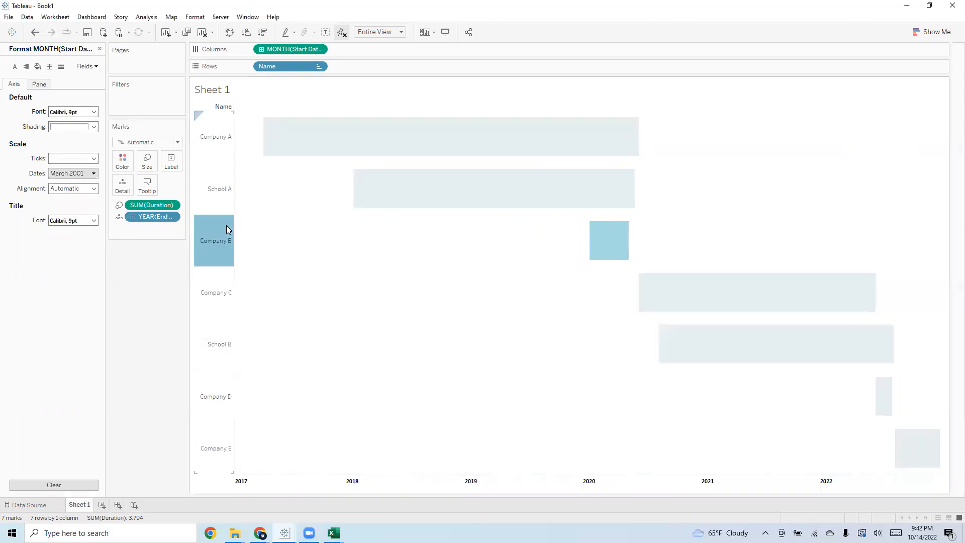
{"action": "right_click", "coordinate": [226, 227]}
{"action": "left_click", "coordinate": [234, 146]}
{"action": "right_click", "coordinate": [225, 121]}
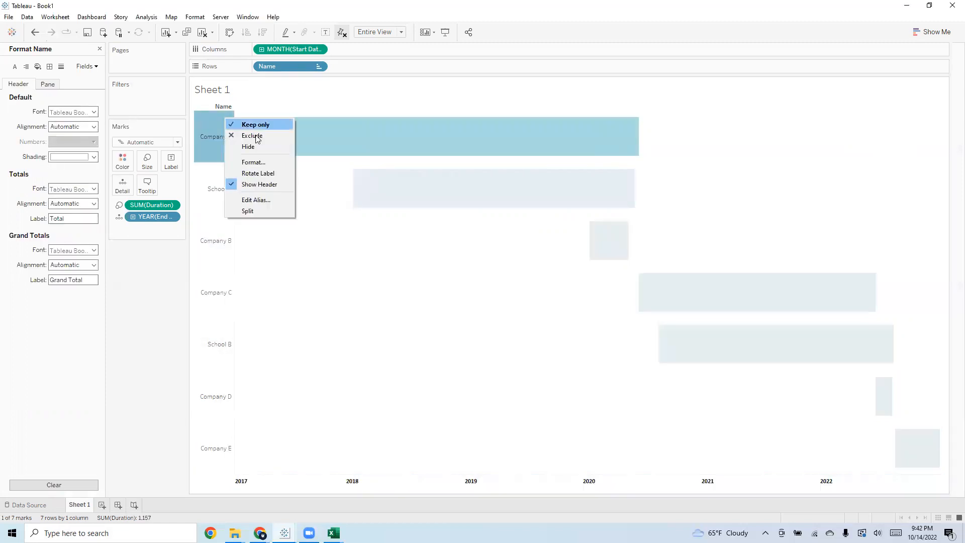
{"action": "left_click", "coordinate": [254, 162]}
{"action": "left_click", "coordinate": [88, 109]}
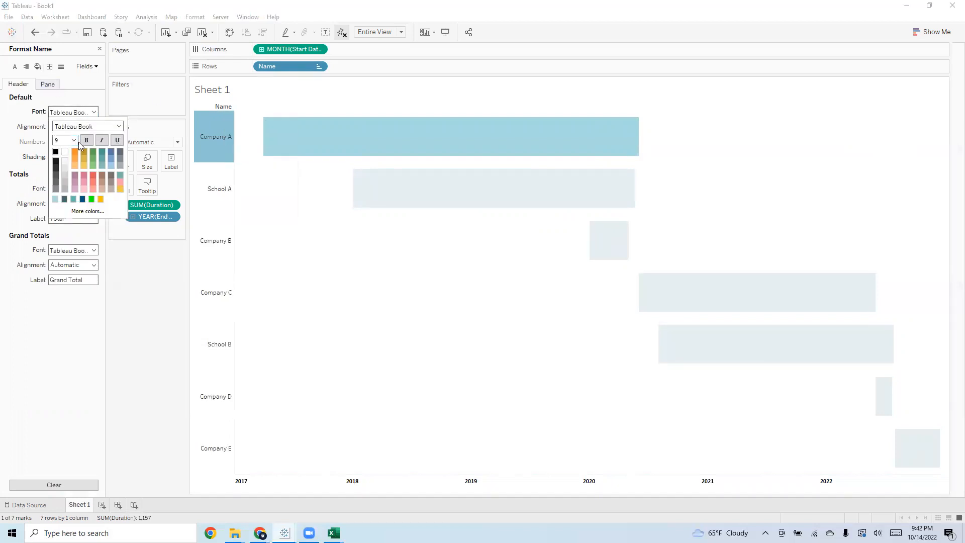
{"action": "left_click", "coordinate": [164, 342]}
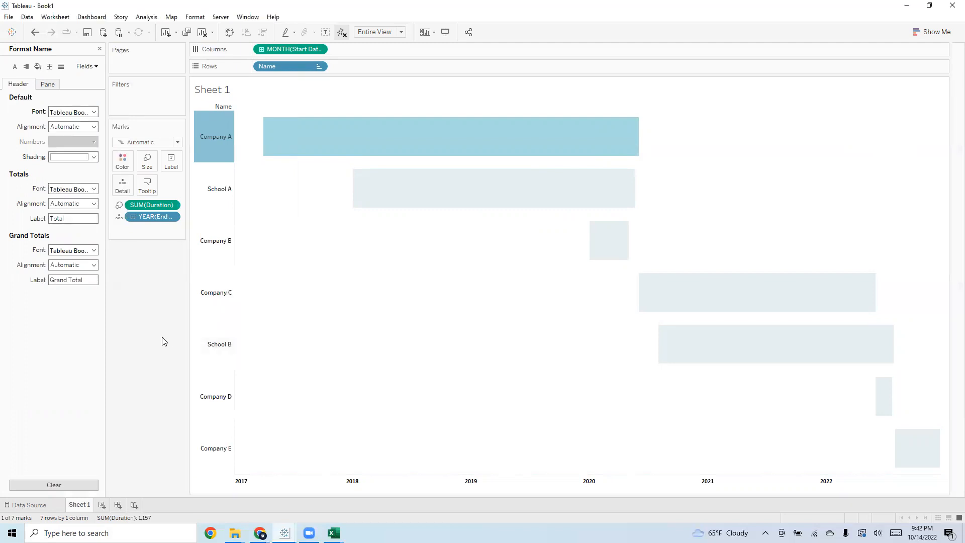
{"action": "left_click", "coordinate": [164, 342]}
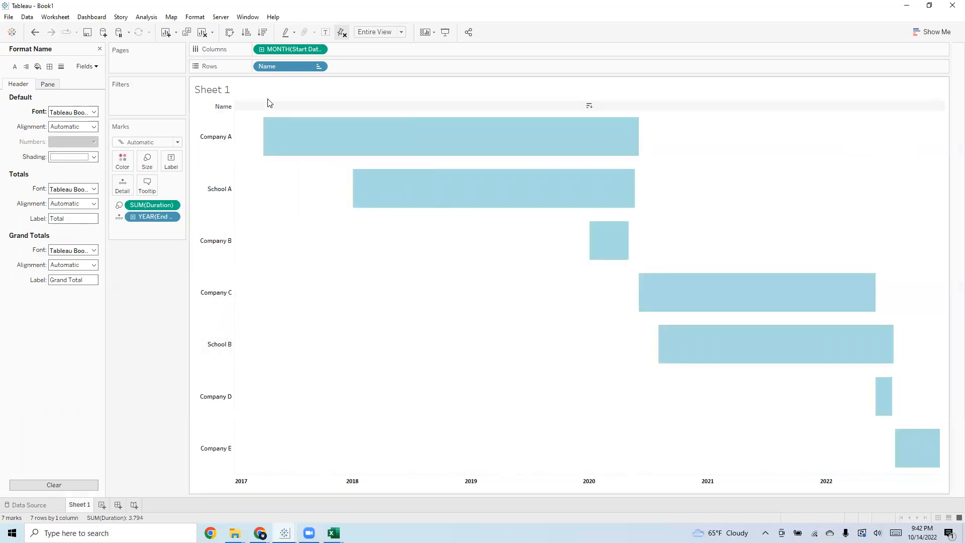
Hide the sheet title and the field labels for rows
{"action": "right_click", "coordinate": [219, 87]}
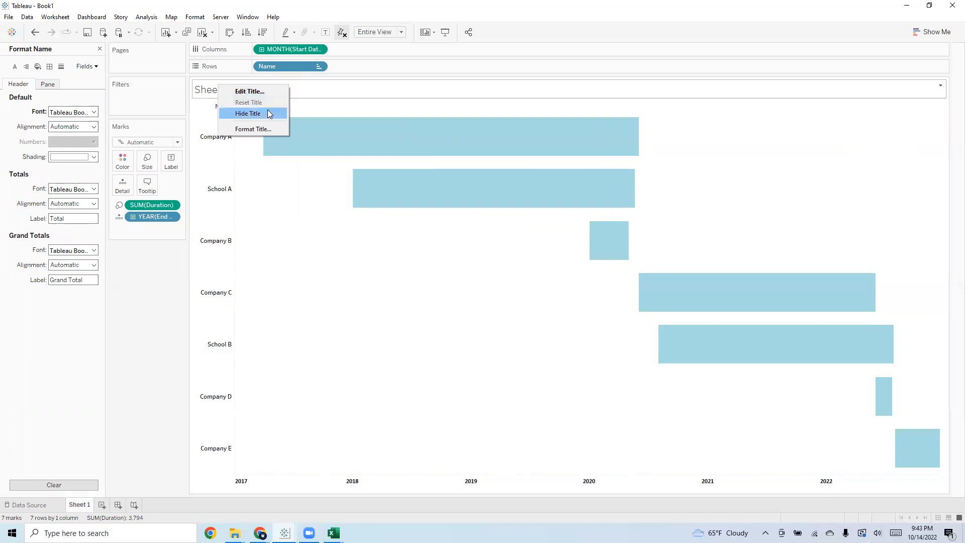
{"action": "left_click", "coordinate": [248, 113]}
{"action": "right_click", "coordinate": [210, 89]}
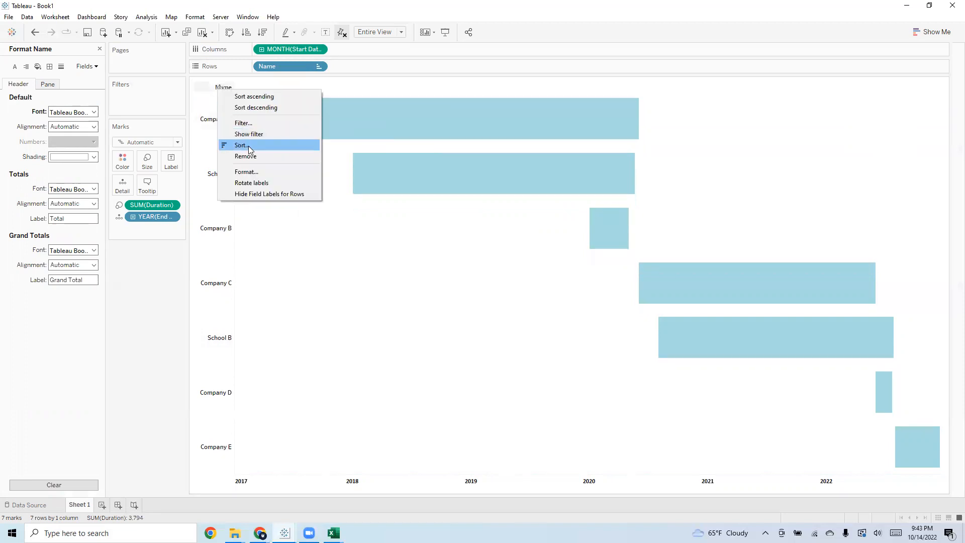
{"action": "left_click", "coordinate": [281, 194]}
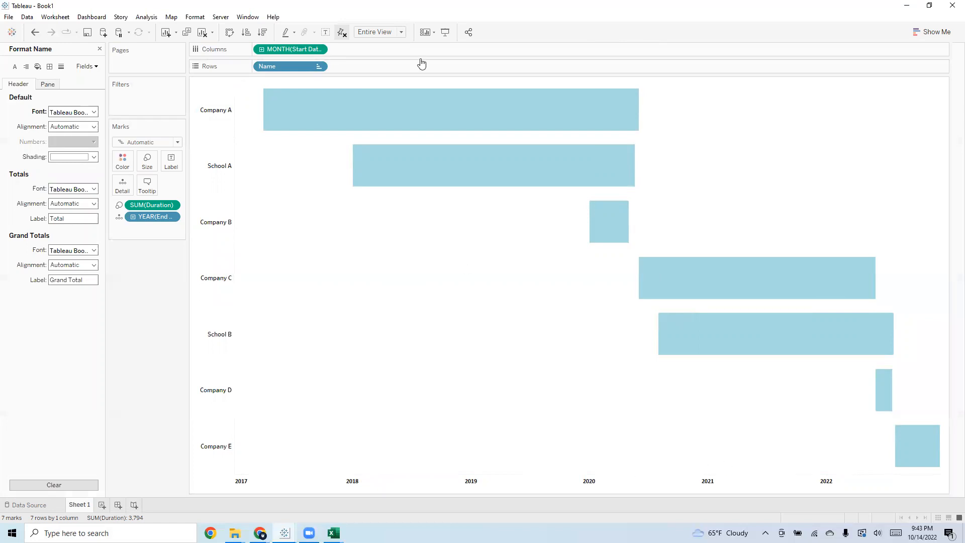
Set the sheet's Grand Total pane and header borders to None and check the row and column borders
{"action": "right_click", "coordinate": [296, 265]}
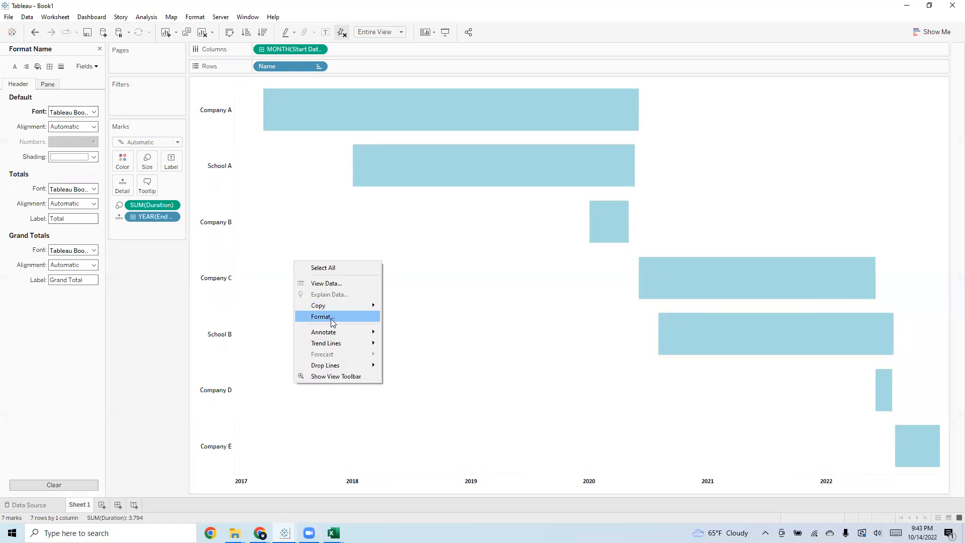
{"action": "left_click", "coordinate": [331, 316]}
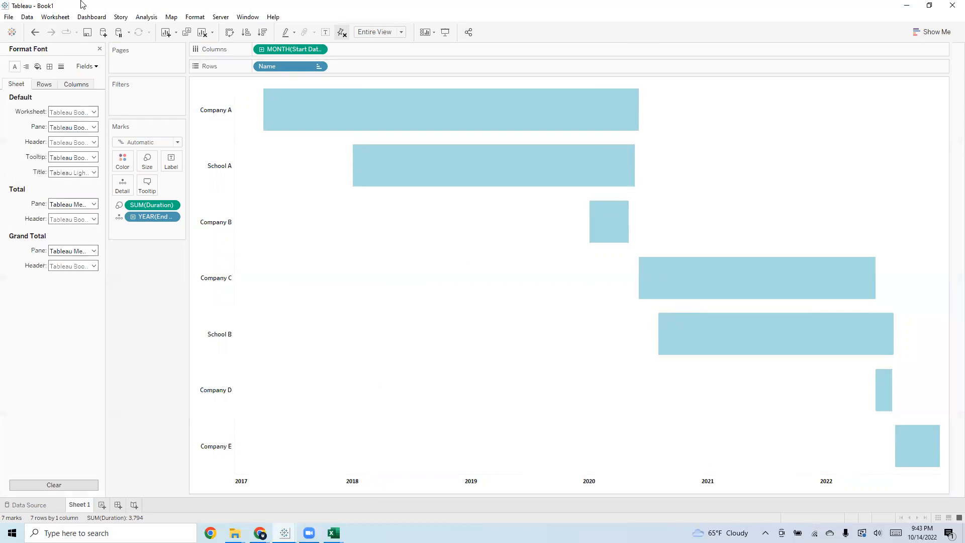
{"action": "left_click", "coordinate": [49, 67]}
{"action": "left_click", "coordinate": [94, 220]}
{"action": "left_click", "coordinate": [93, 232]}
{"action": "left_click", "coordinate": [26, 236]}
{"action": "left_click", "coordinate": [94, 235]}
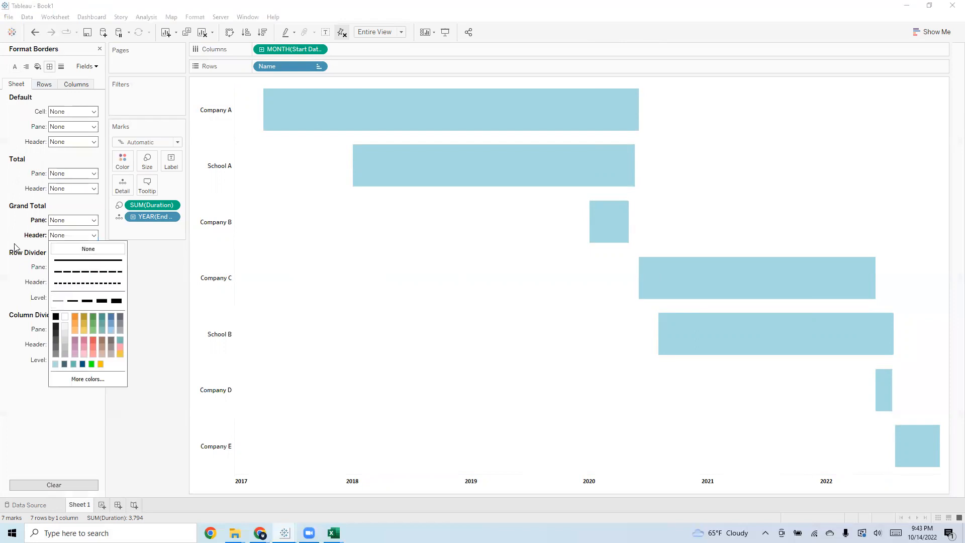
{"action": "left_click", "coordinate": [85, 250]}
{"action": "left_click", "coordinate": [47, 84]}
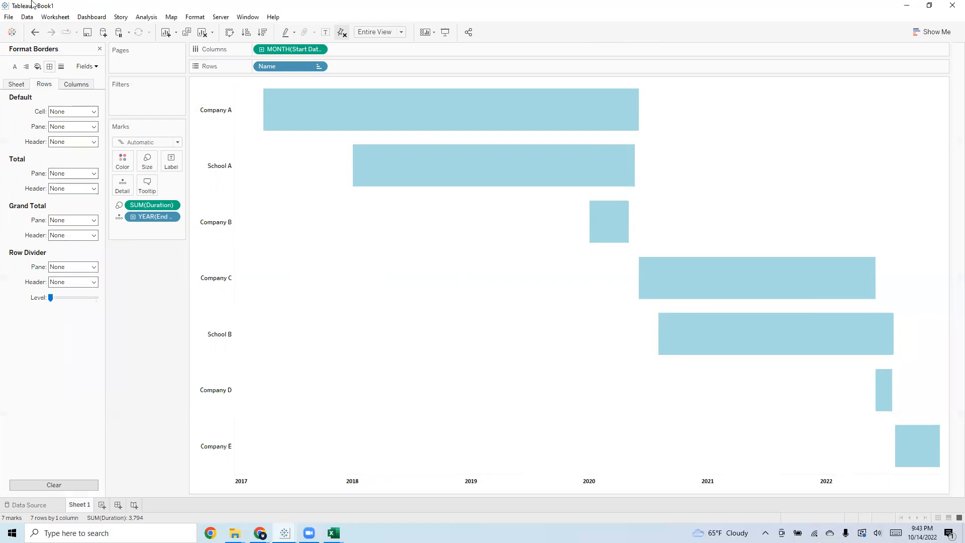
{"action": "left_click", "coordinate": [86, 86]}
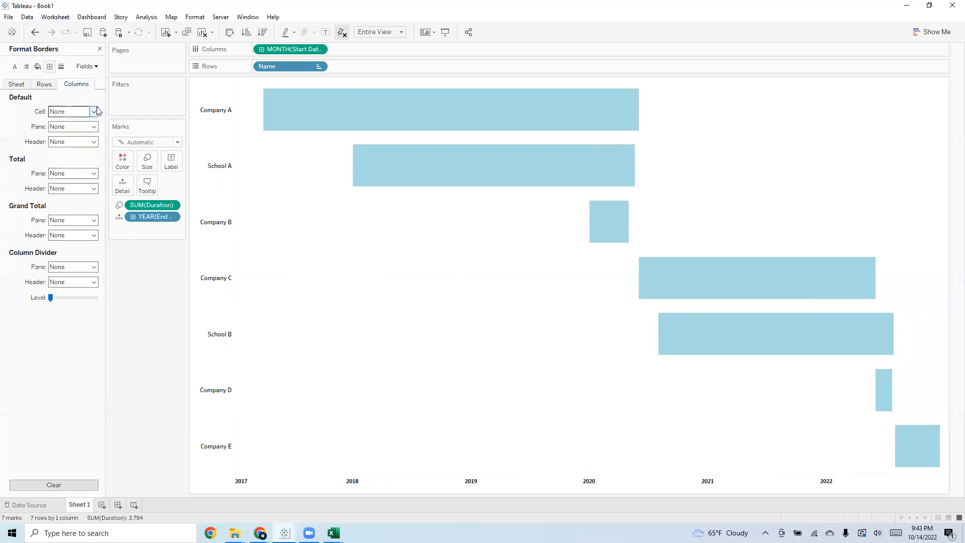
Set the column zero lines, reference lines, drop lines, axis rulers and axis ticks to None
{"action": "left_click", "coordinate": [61, 68]}
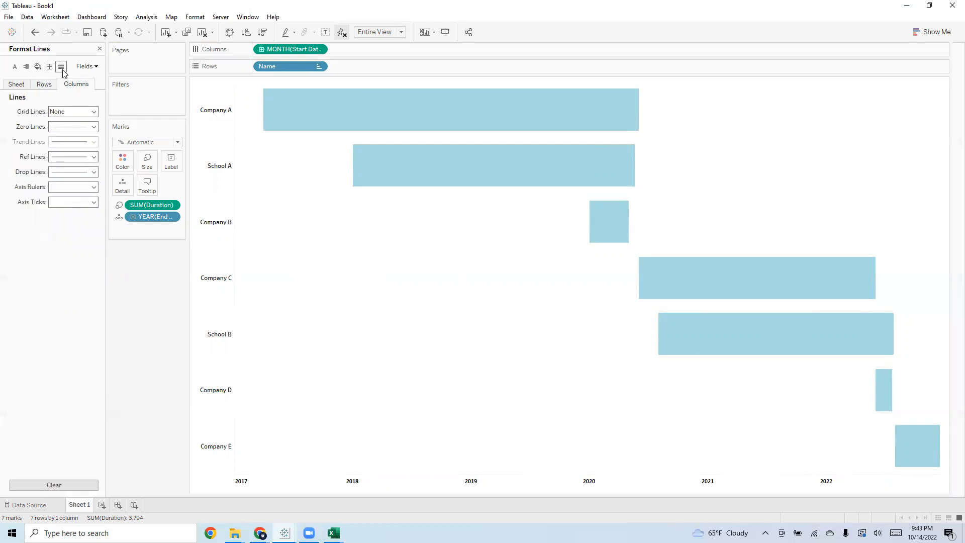
{"action": "left_click", "coordinate": [90, 127]}
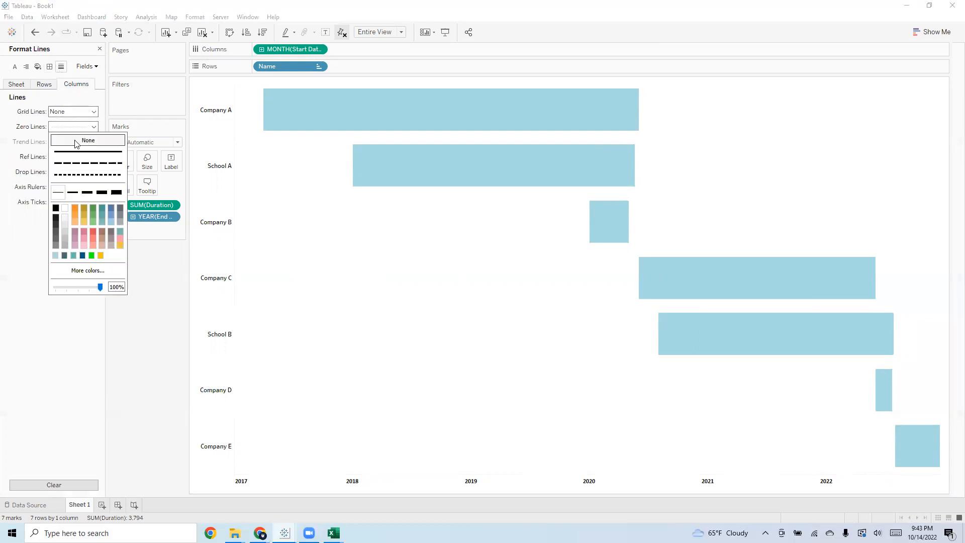
{"action": "left_click", "coordinate": [83, 142]}
{"action": "left_click", "coordinate": [93, 157]}
{"action": "left_click", "coordinate": [88, 171]}
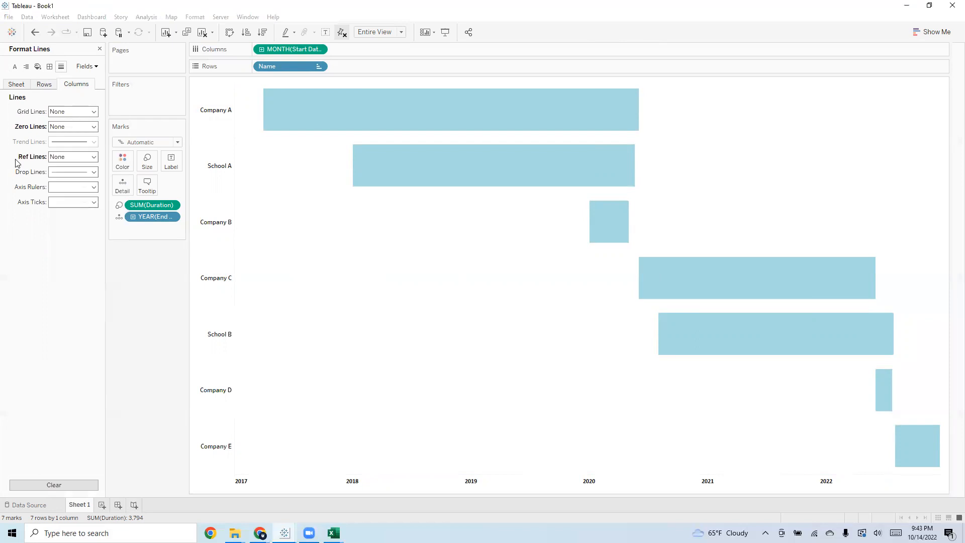
{"action": "left_click", "coordinate": [93, 172]}
{"action": "left_click", "coordinate": [88, 186]}
{"action": "left_click", "coordinate": [90, 187]}
{"action": "left_click", "coordinate": [86, 201]}
{"action": "left_click", "coordinate": [83, 202]}
{"action": "left_click", "coordinate": [79, 217]}
Set the row zero lines, reference lines, drop lines, axis rulers and axis ticks to None
{"action": "left_click", "coordinate": [44, 84]}
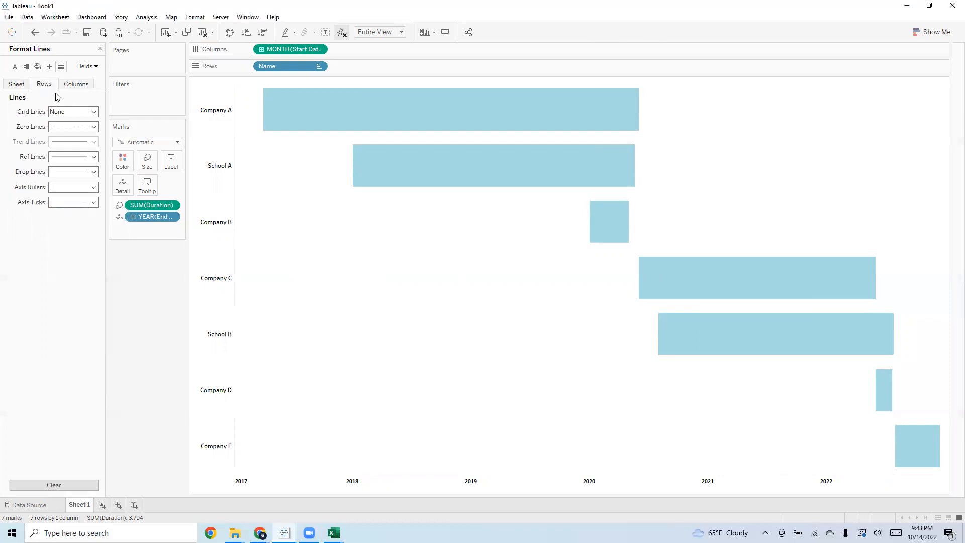
{"action": "left_click", "coordinate": [90, 127]}
{"action": "left_click", "coordinate": [84, 144]}
{"action": "left_click", "coordinate": [81, 157]}
{"action": "left_click", "coordinate": [88, 170]}
{"action": "left_click", "coordinate": [80, 172]}
{"action": "left_click", "coordinate": [88, 185]}
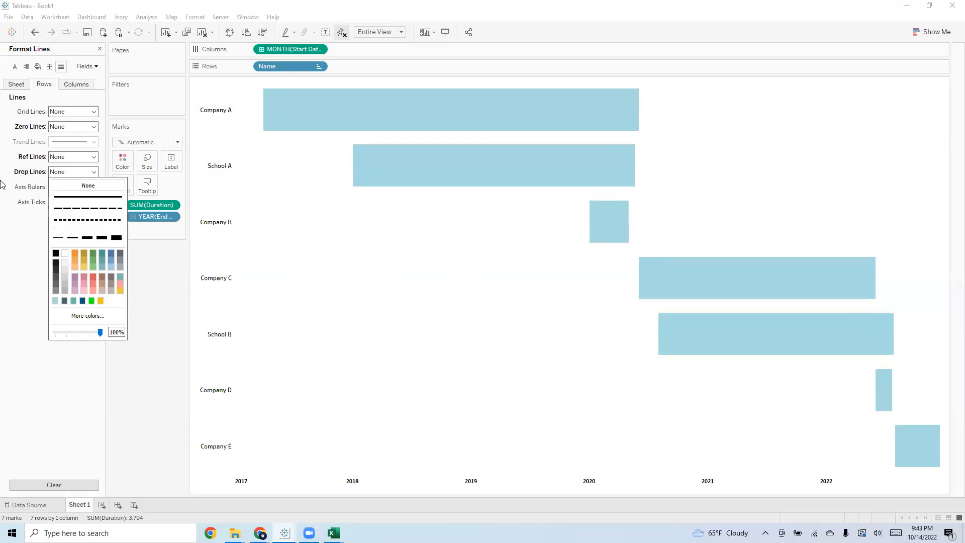
{"action": "left_click", "coordinate": [83, 188]}
{"action": "left_click", "coordinate": [87, 201]}
{"action": "left_click", "coordinate": [86, 202]}
{"action": "left_click", "coordinate": [89, 215]}
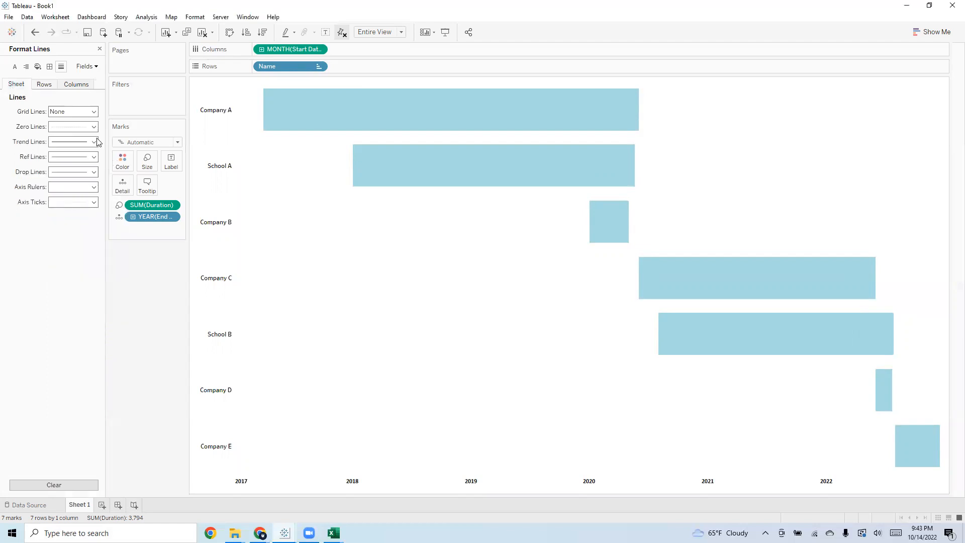
Set the sheet-level zero, trend, reference and drop lines, axis rulers and axis ticks to None, and review the border settings
{"action": "left_click", "coordinate": [80, 127]}
{"action": "left_click", "coordinate": [80, 142]}
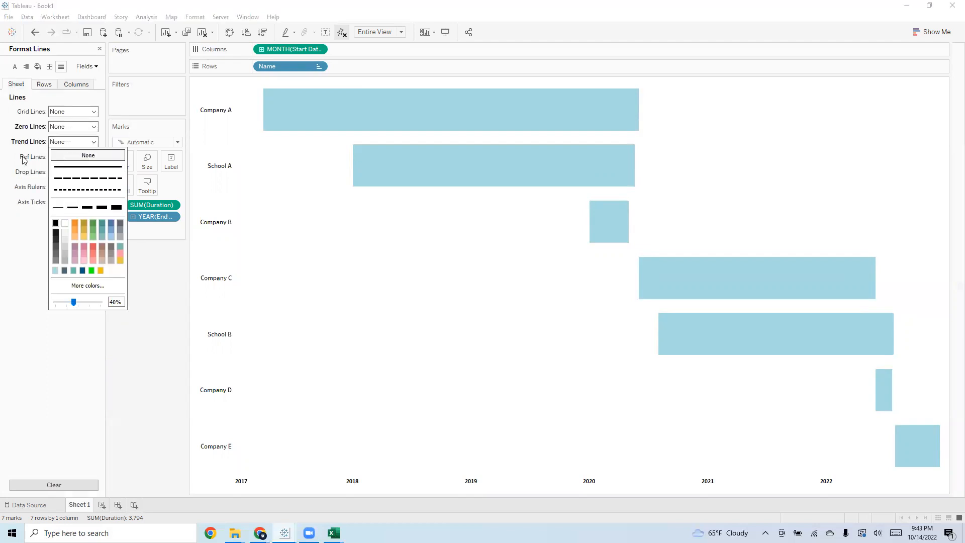
{"action": "left_click", "coordinate": [88, 156]}
{"action": "left_click", "coordinate": [80, 157]}
{"action": "left_click", "coordinate": [88, 171]}
{"action": "left_click", "coordinate": [80, 172]}
{"action": "left_click", "coordinate": [88, 186]}
{"action": "left_click", "coordinate": [80, 187]}
{"action": "left_click", "coordinate": [78, 202]}
{"action": "left_click", "coordinate": [81, 202]}
{"action": "left_click", "coordinate": [88, 215]}
{"action": "left_click", "coordinate": [76, 84]}
{"action": "left_click", "coordinate": [45, 83]}
{"action": "left_click", "coordinate": [49, 66]}
{"action": "left_click", "coordinate": [76, 84]}
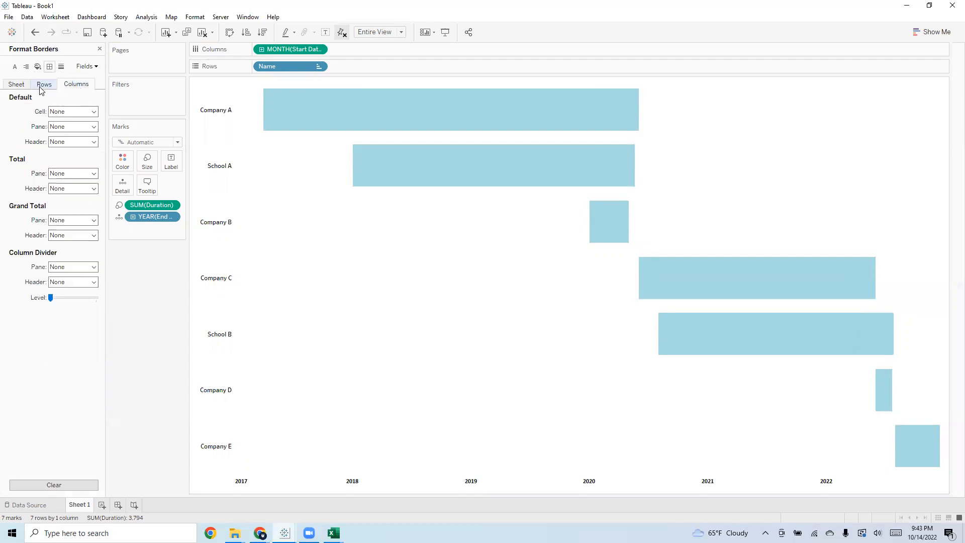
{"action": "left_click", "coordinate": [16, 83]}
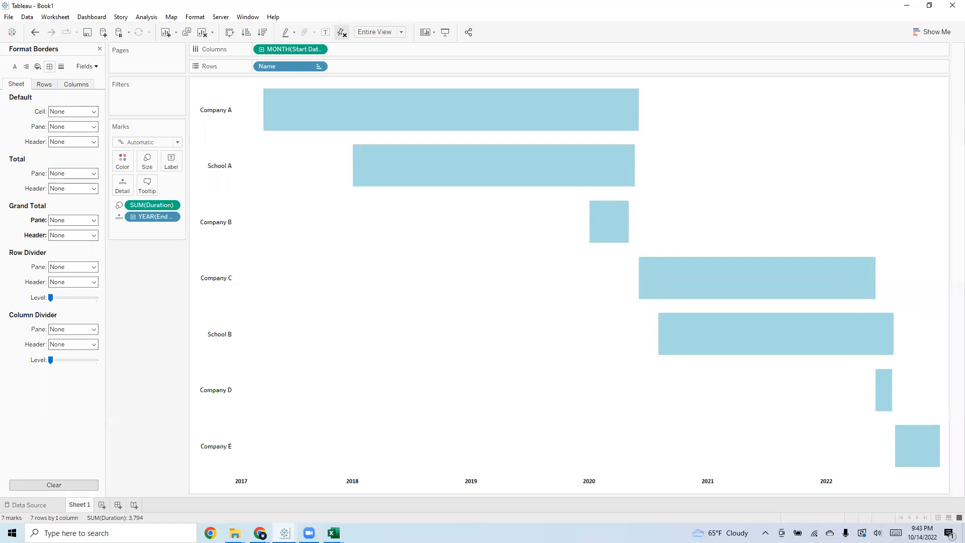
Rename the Sheet 1 worksheet as Timeline
{"action": "right_click", "coordinate": [84, 506]}
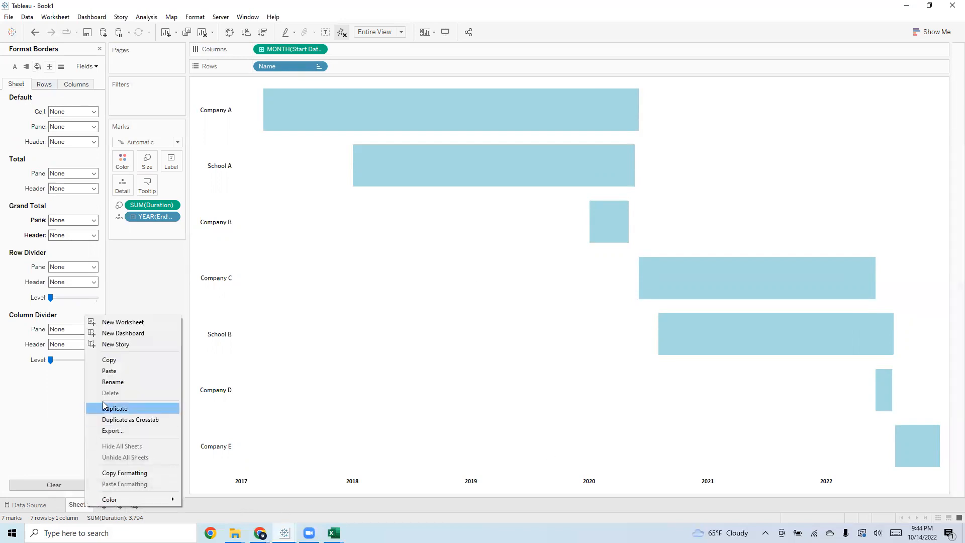
{"action": "left_click", "coordinate": [132, 381]}
{"action": "type", "text": "t"}
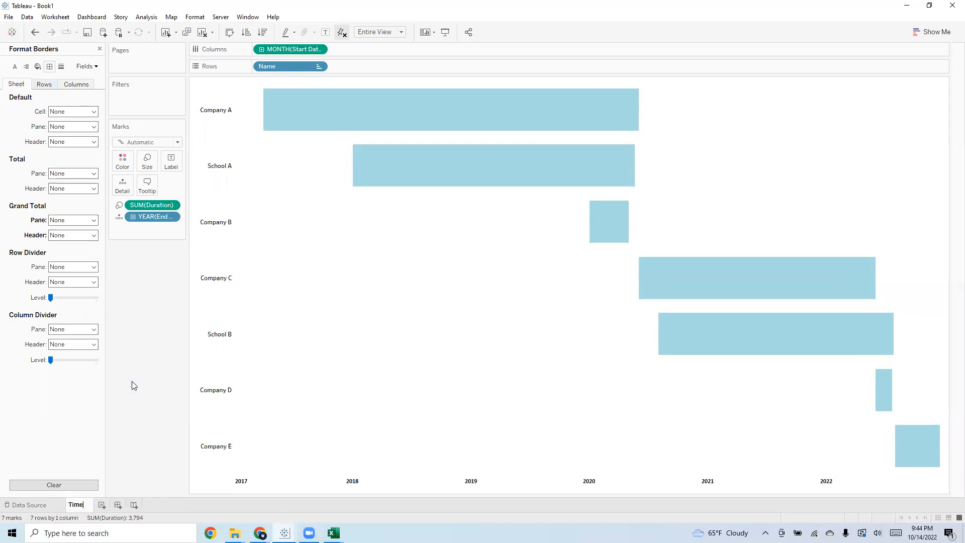
{"action": "type", "text": "imeline"}
{"action": "key", "text": "Return"}
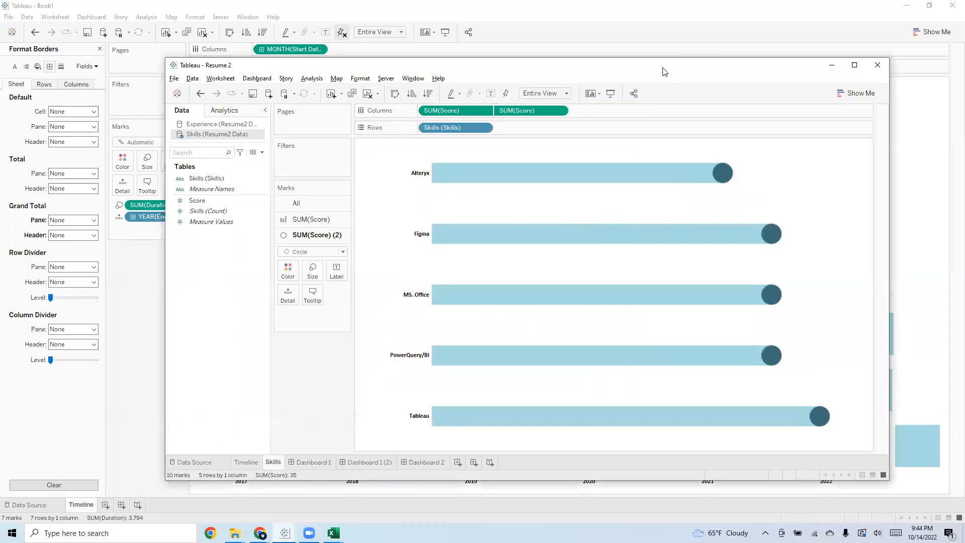
Put away the Resume 2 window and the format settings, and add a new worksheet using the Skills (Resume Skill) data source
{"action": "key", "text": "super+Down"}
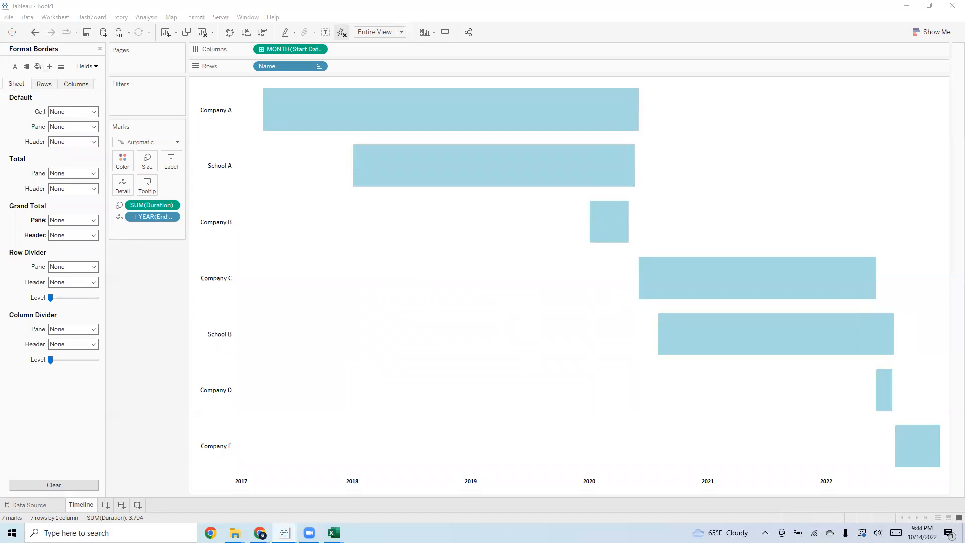
{"action": "left_click", "coordinate": [99, 49]}
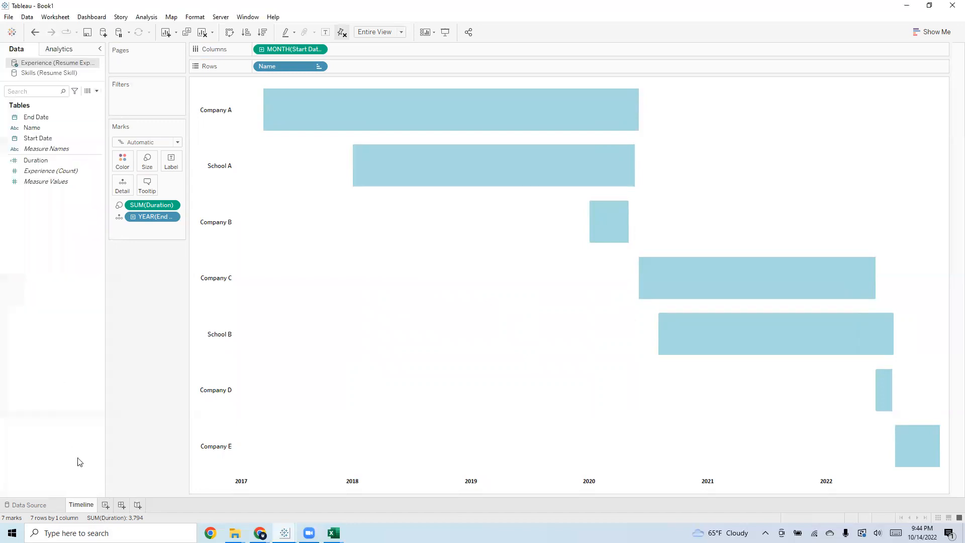
{"action": "left_click", "coordinate": [106, 505]}
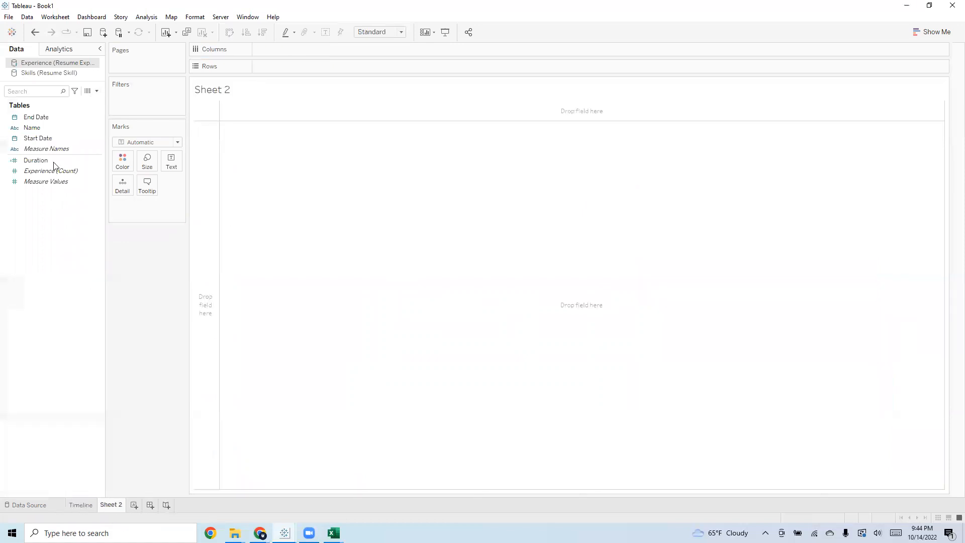
{"action": "left_click", "coordinate": [45, 74]}
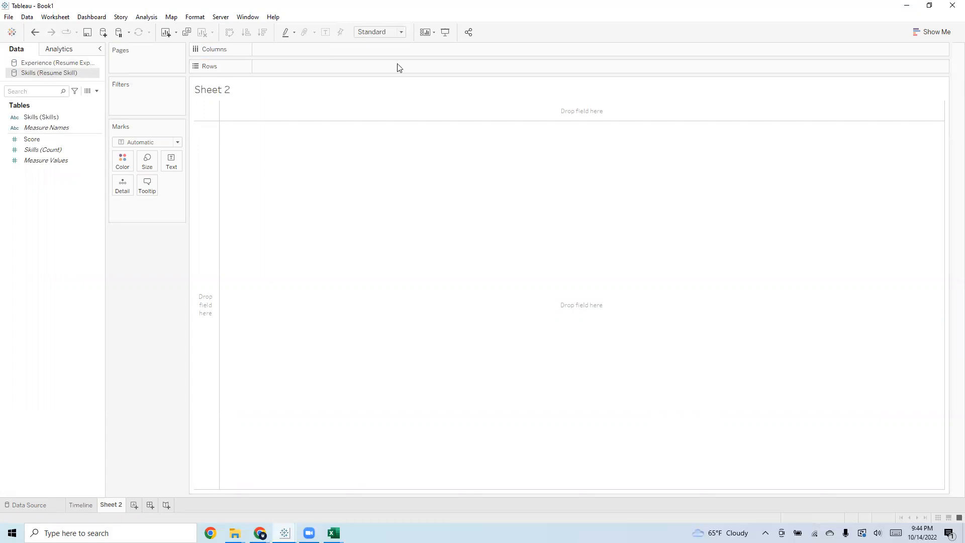
Build a bar chart with Skills on the rows and the Score measure placed twice side by side on the columns
{"action": "left_click", "coordinate": [45, 150]}
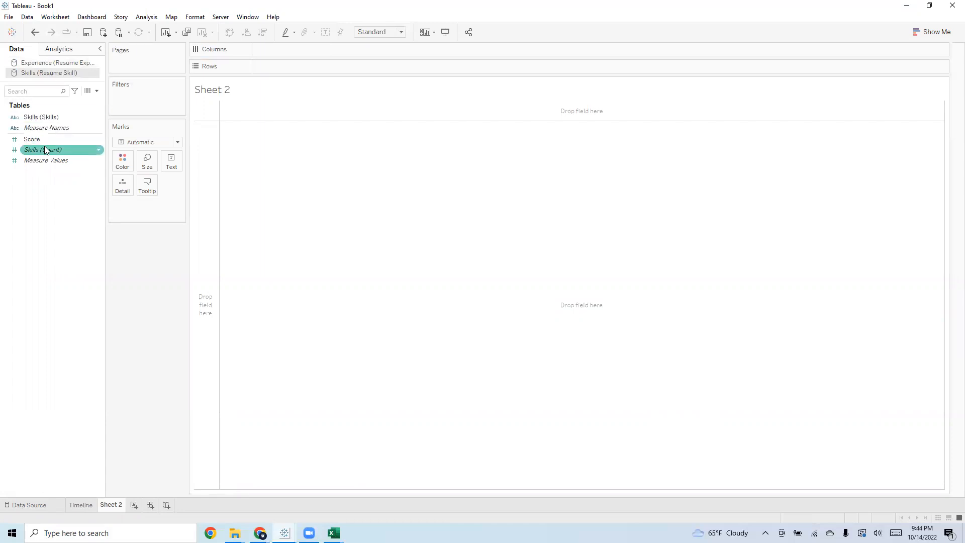
{"action": "left_click", "coordinate": [59, 118]}
{"action": "left_click_drag", "start_coordinate": [49, 120], "coordinate": [289, 67]}
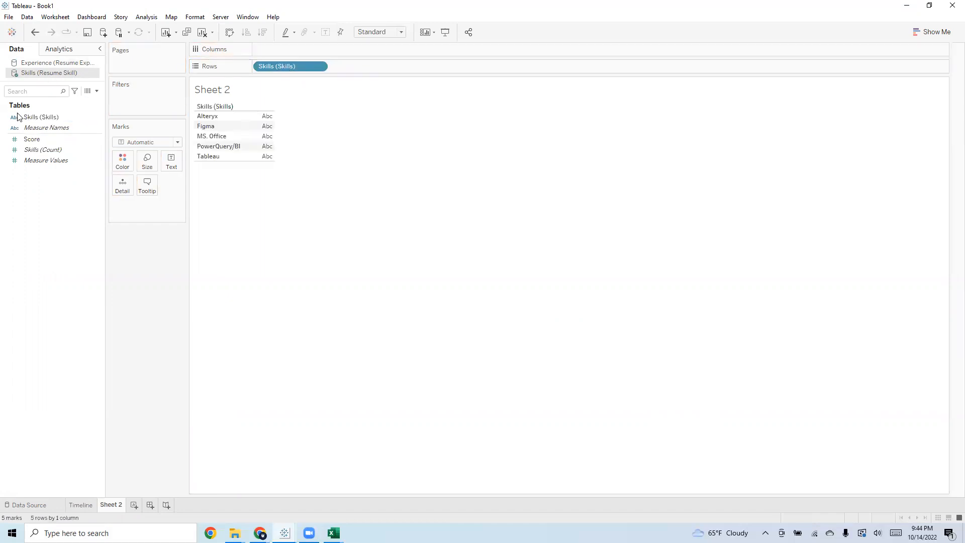
{"action": "left_click", "coordinate": [33, 141]}
{"action": "left_click_drag", "start_coordinate": [33, 142], "coordinate": [272, 51]}
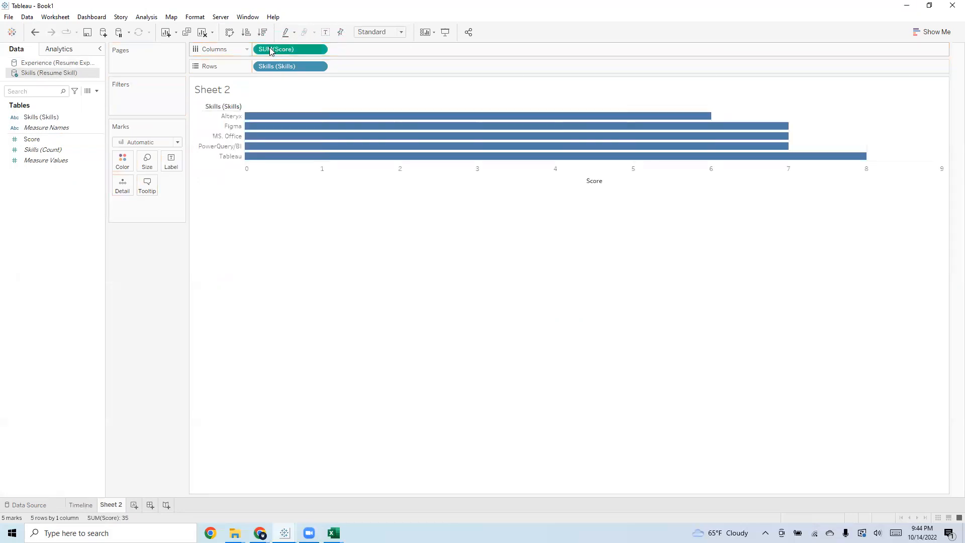
{"action": "left_click_drag", "start_coordinate": [32, 139], "coordinate": [359, 50]}
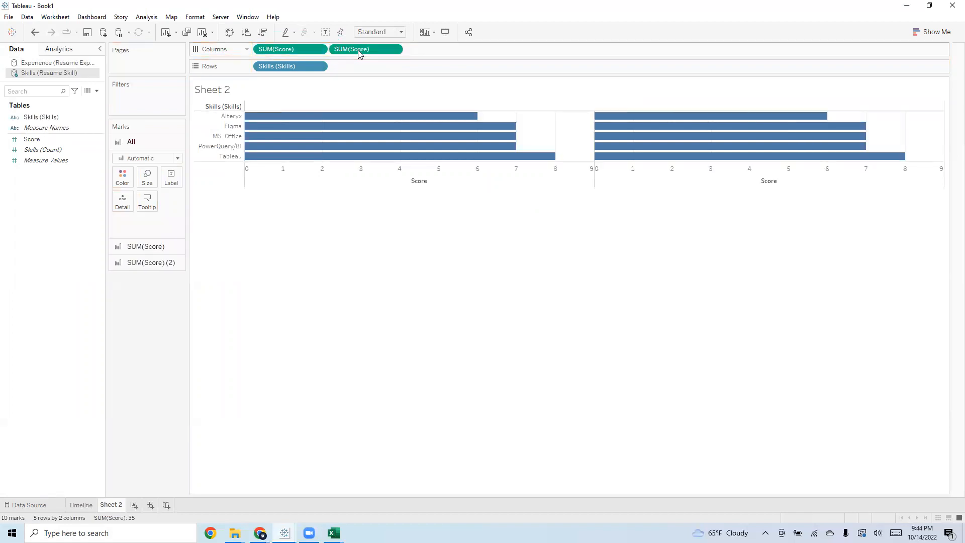
Set the mark type of the first Score measure to Bar and make its bars thinner
{"action": "left_click", "coordinate": [293, 47]}
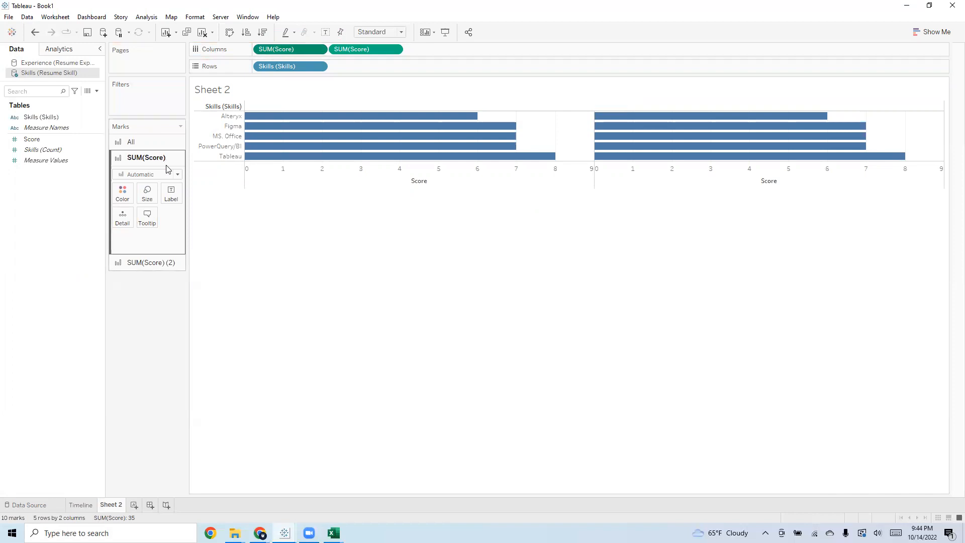
{"action": "mouse_move", "coordinate": [330, 147]}
{"action": "left_click", "coordinate": [136, 175]}
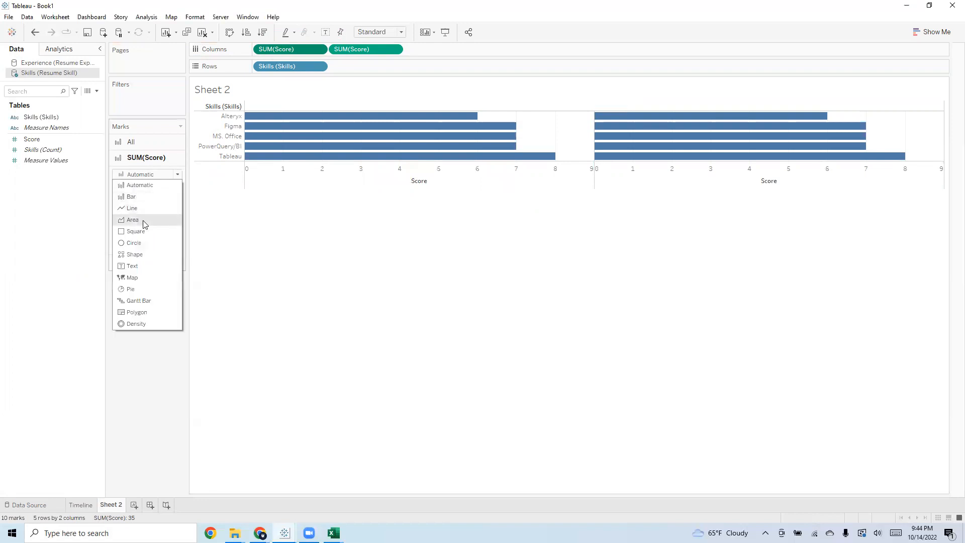
{"action": "left_click", "coordinate": [145, 198]}
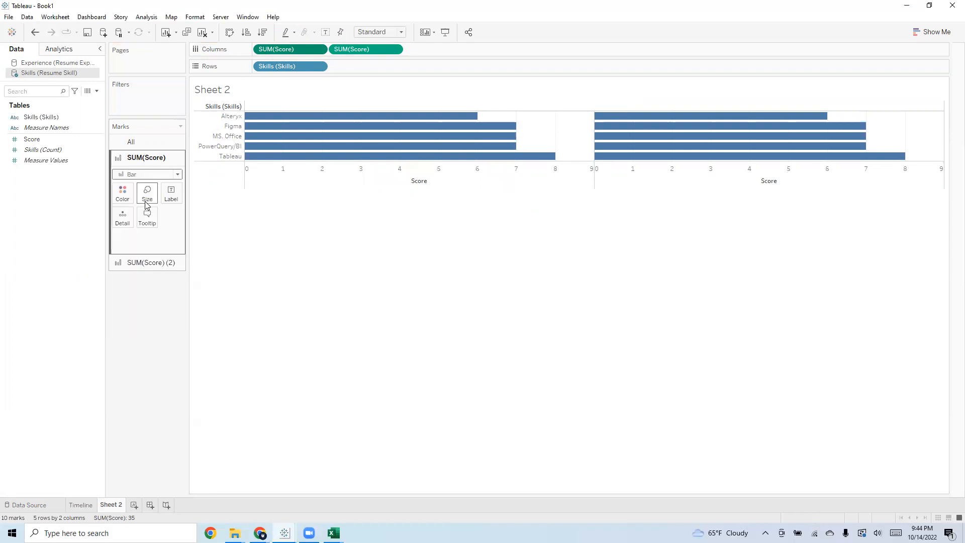
{"action": "left_click", "coordinate": [147, 197]}
{"action": "left_click", "coordinate": [476, 239]}
{"action": "left_click", "coordinate": [148, 193]}
{"action": "left_click", "coordinate": [181, 217]}
{"action": "left_click", "coordinate": [181, 219]}
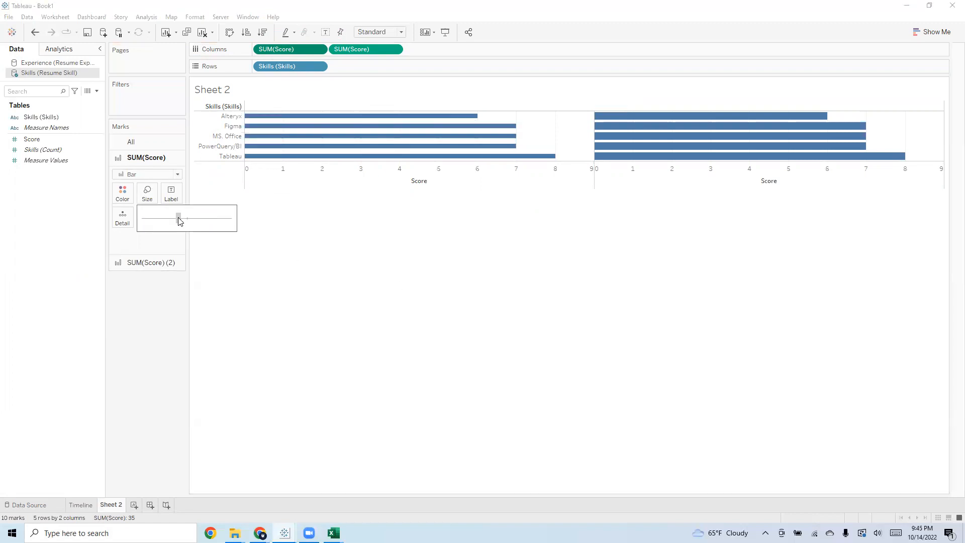
Fit the skills chart to the Entire View
{"action": "left_click", "coordinate": [388, 32]}
{"action": "left_click", "coordinate": [382, 65]}
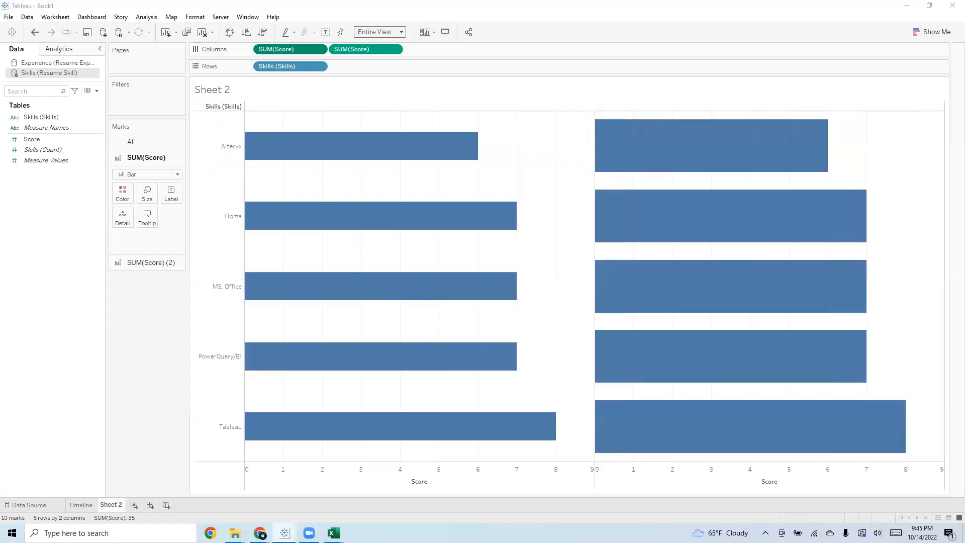
{"action": "left_click", "coordinate": [152, 200]}
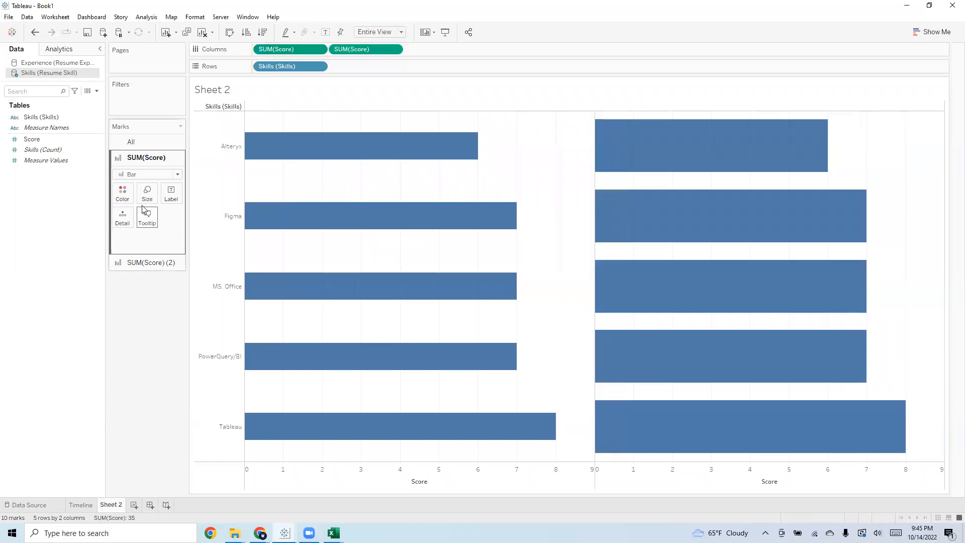
Color the bars of the first Score measure light blue with the hex code #a6dbe2
{"action": "left_click", "coordinate": [126, 195]}
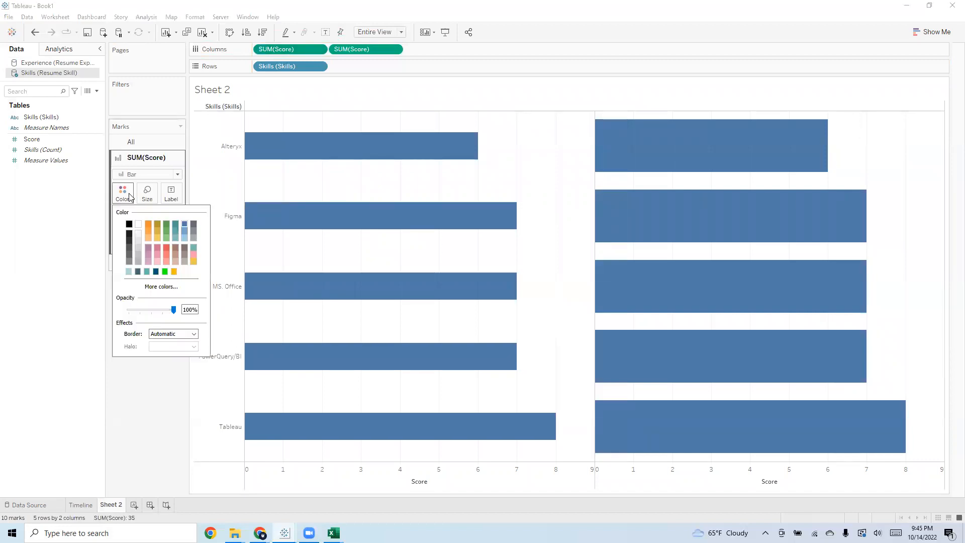
{"action": "left_click", "coordinate": [149, 287]}
{"action": "double_click", "coordinate": [545, 338]}
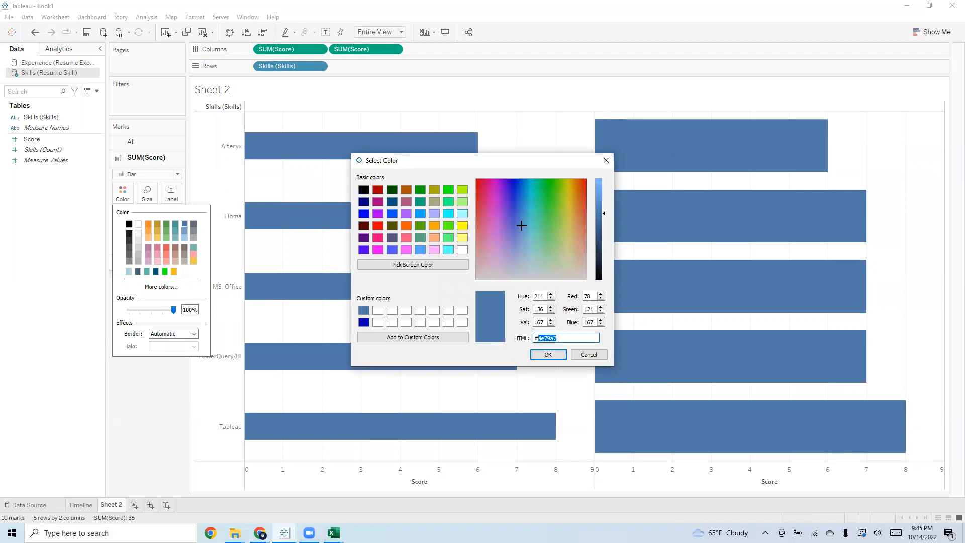
{"action": "key", "text": "alt+Tab"}
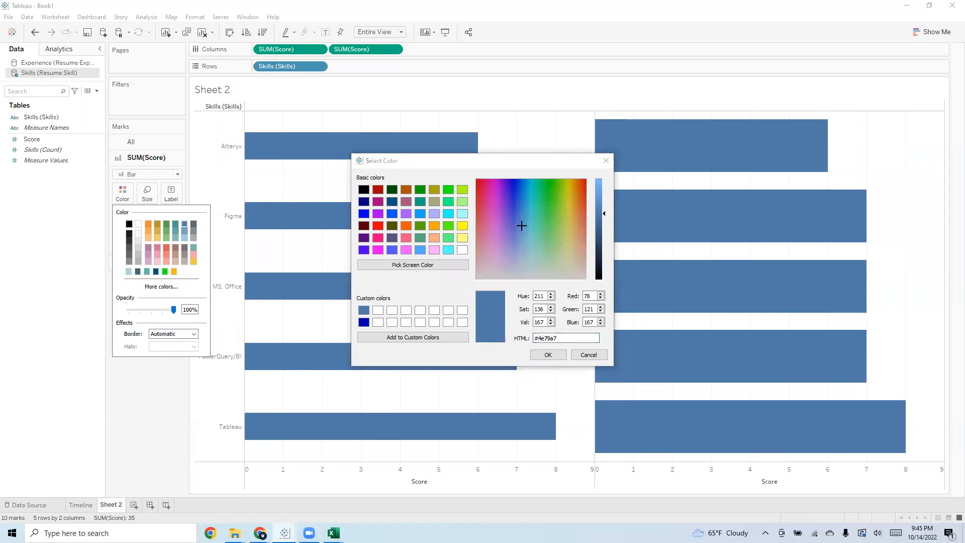
{"action": "double_click", "coordinate": [558, 336]}
{"action": "type", "text": "a6dbe3"}
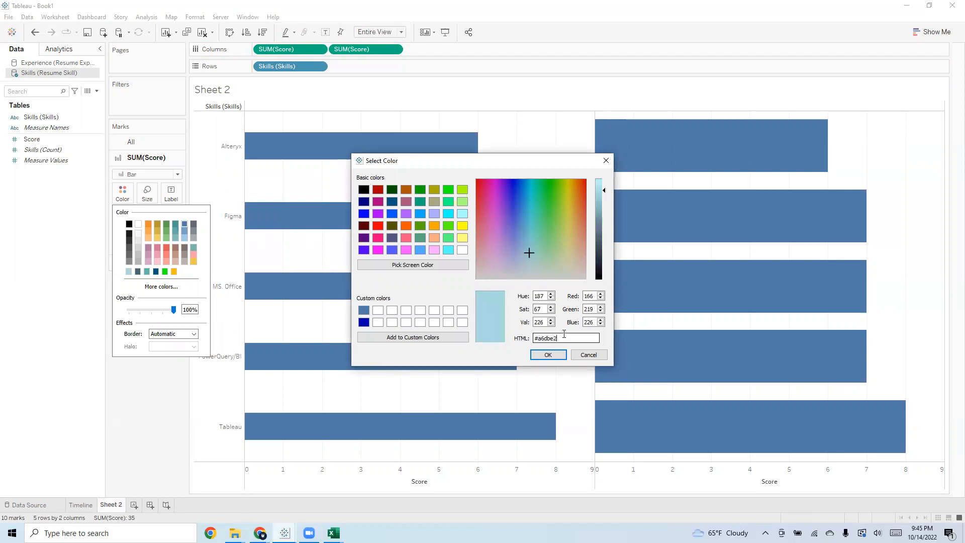
{"action": "left_click", "coordinate": [551, 356]}
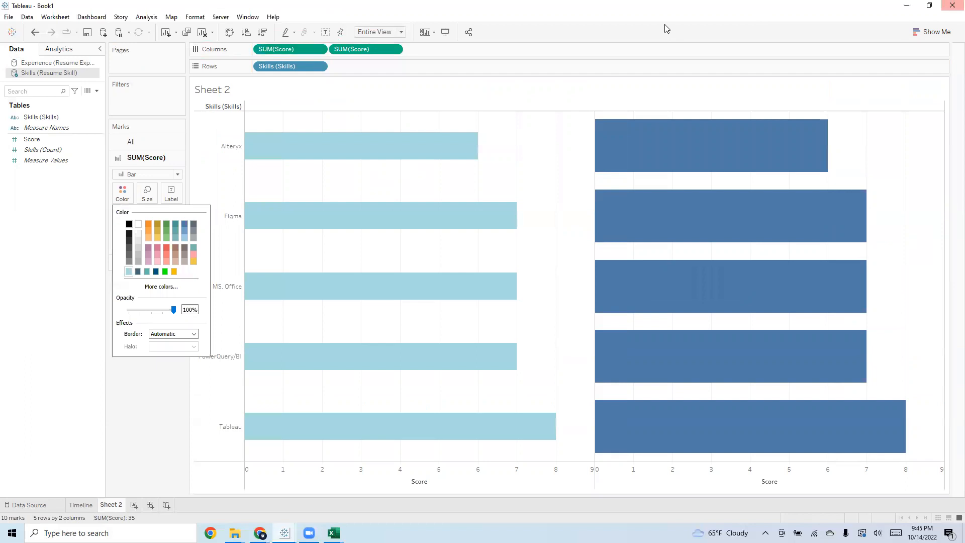
{"action": "left_click", "coordinate": [121, 393]}
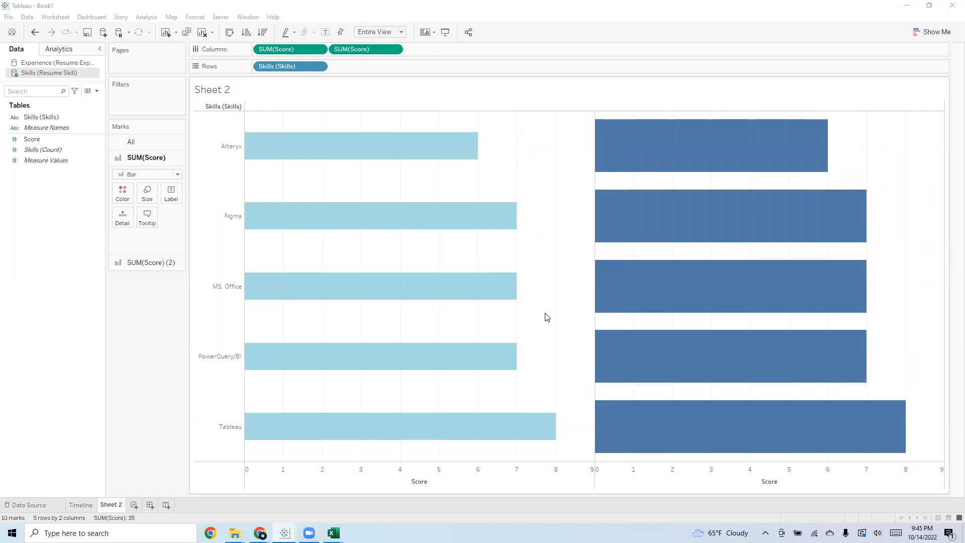
Change the marks of the second Score measure to Circle and enlarge them considerably
{"action": "left_click", "coordinate": [160, 262]}
{"action": "left_click", "coordinate": [151, 190]}
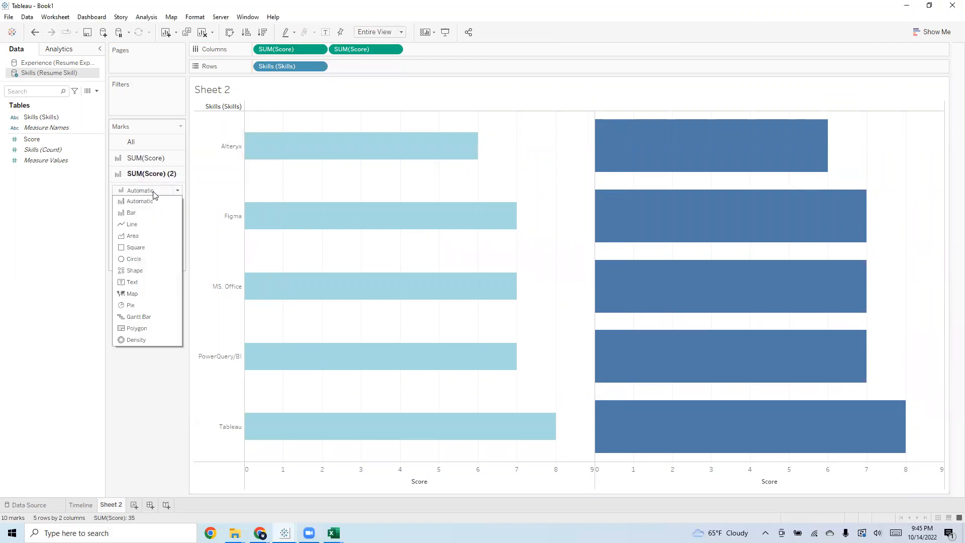
{"action": "left_click", "coordinate": [152, 263]}
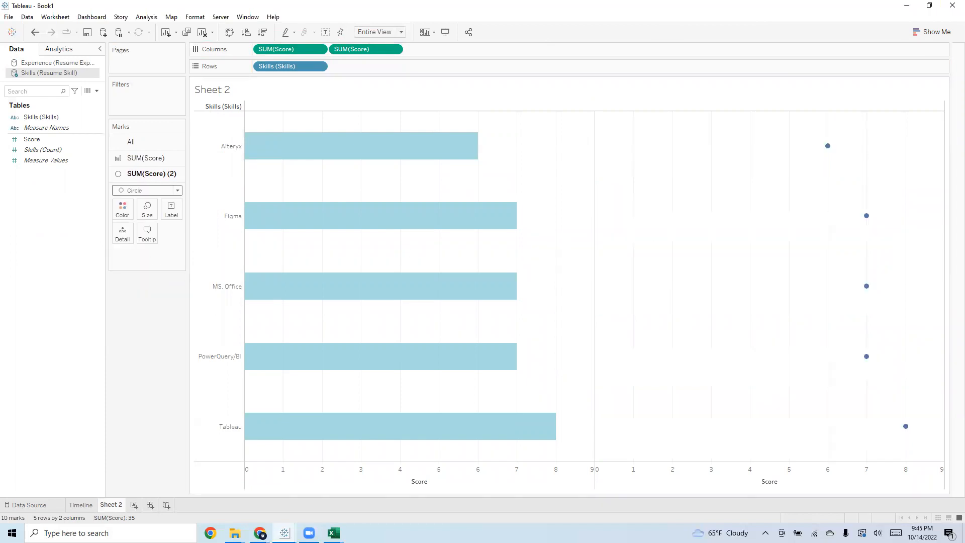
{"action": "left_click", "coordinate": [146, 209]}
{"action": "left_click", "coordinate": [207, 236]}
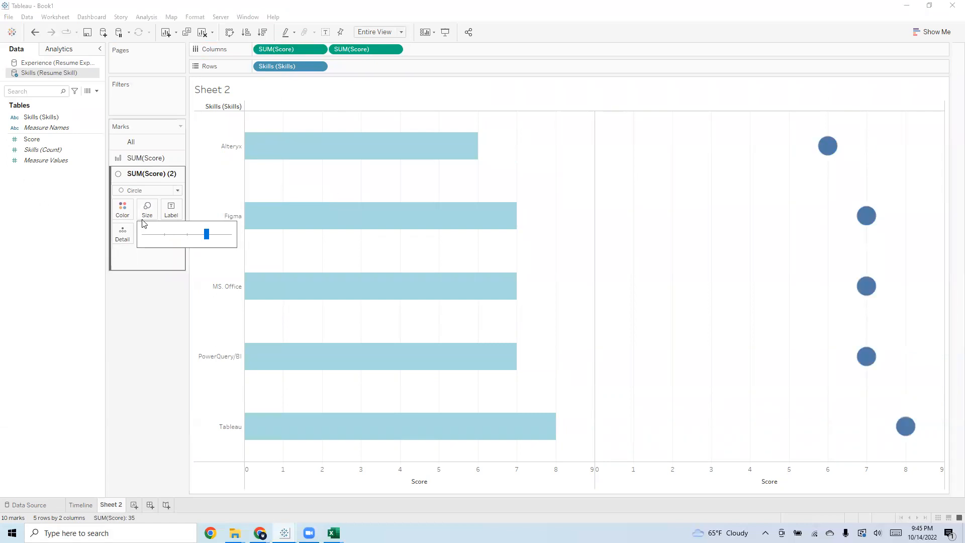
Color the circles of the second Score measure dark teal #3c6a78 and check the color's hex code
{"action": "left_click", "coordinate": [123, 210]}
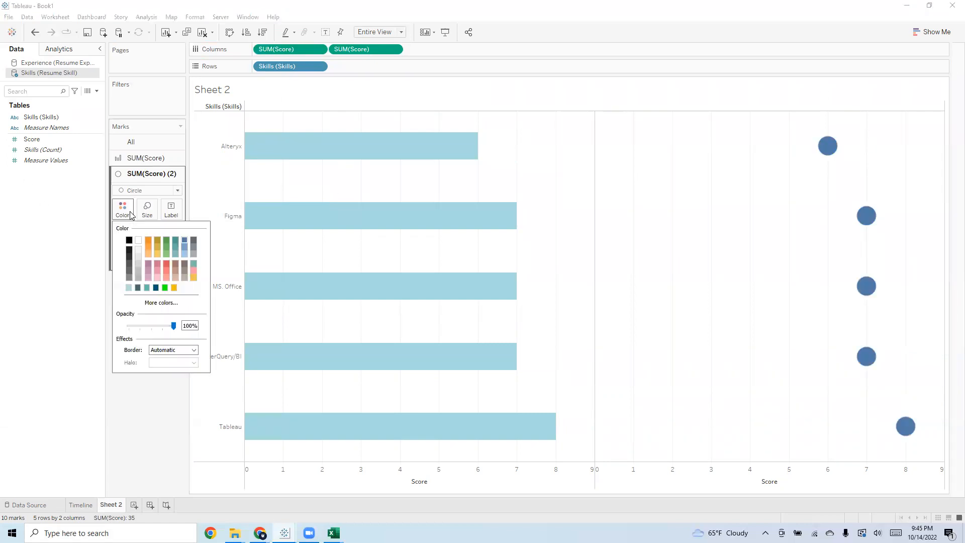
{"action": "left_click", "coordinate": [135, 291]}
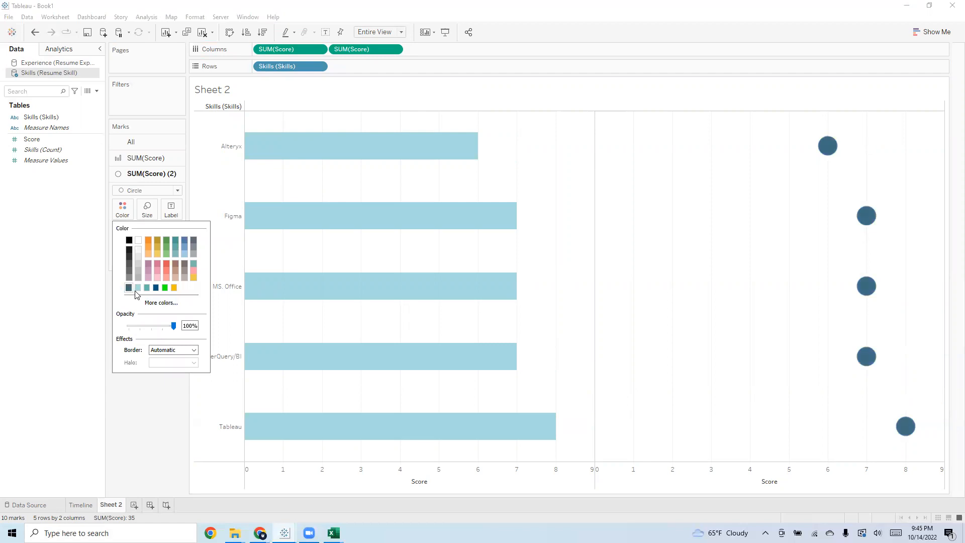
{"action": "left_click", "coordinate": [158, 303]}
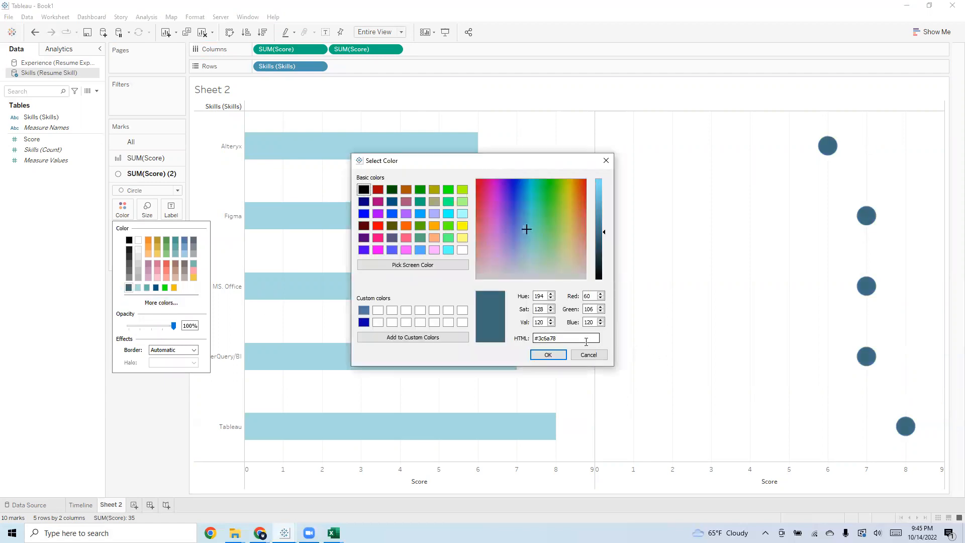
{"action": "left_click_drag", "start_coordinate": [582, 341], "coordinate": [525, 341]}
{"action": "left_click", "coordinate": [607, 161]}
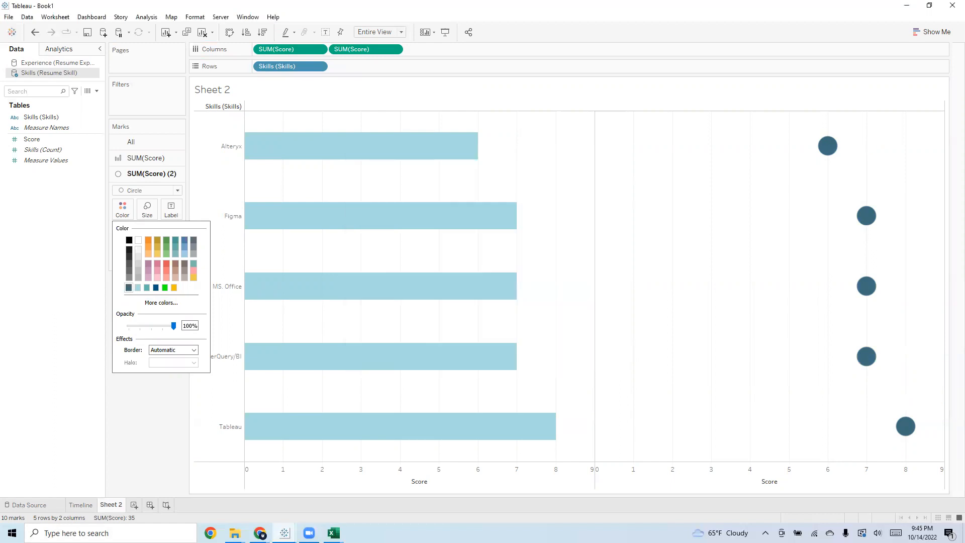
{"action": "key", "text": "Escape"}
Enlarge the circles slightly and combine the two Score measures on a dual axis
{"action": "left_click", "coordinate": [147, 209]}
{"action": "left_click_drag", "start_coordinate": [207, 236], "coordinate": [210, 236]}
{"action": "left_click", "coordinate": [161, 293]}
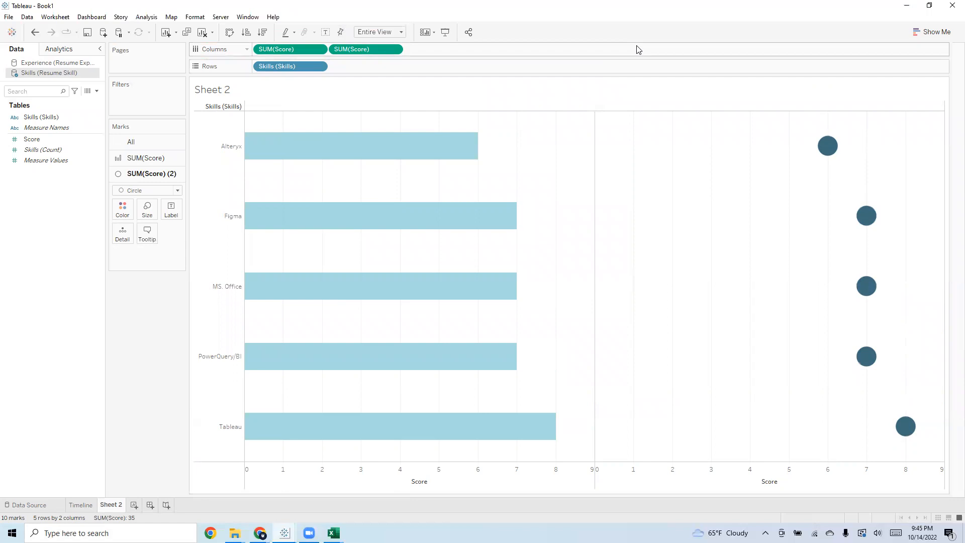
{"action": "right_click", "coordinate": [366, 54]}
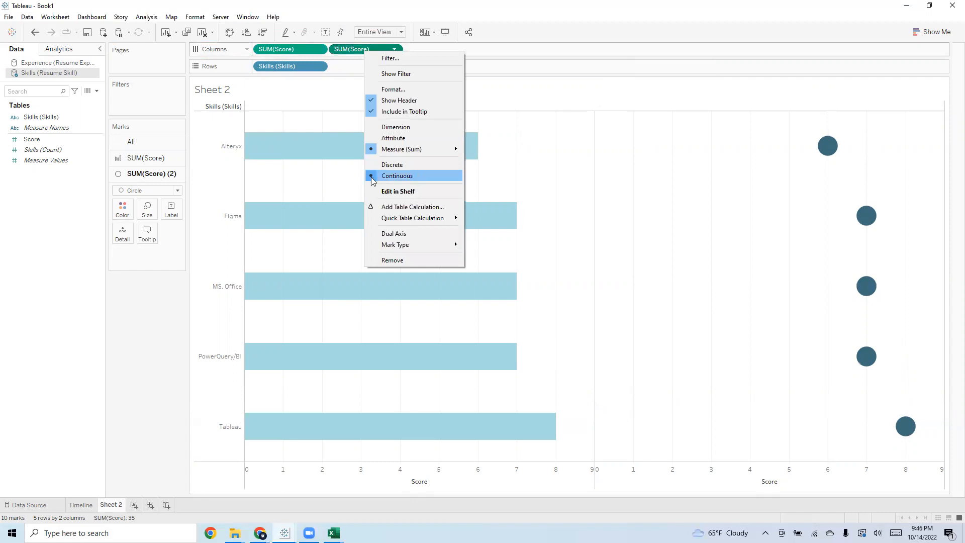
{"action": "left_click", "coordinate": [394, 233]}
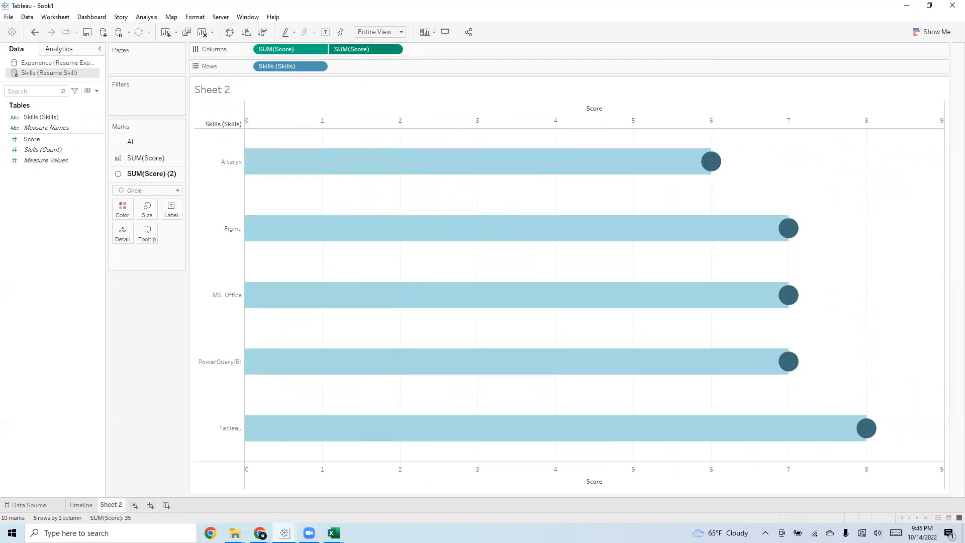
Make the first Score measure's bars slightly thinner and the second measure's circles larger, giving a lollipop look
{"action": "left_click", "coordinate": [123, 157]}
{"action": "left_click", "coordinate": [147, 194]}
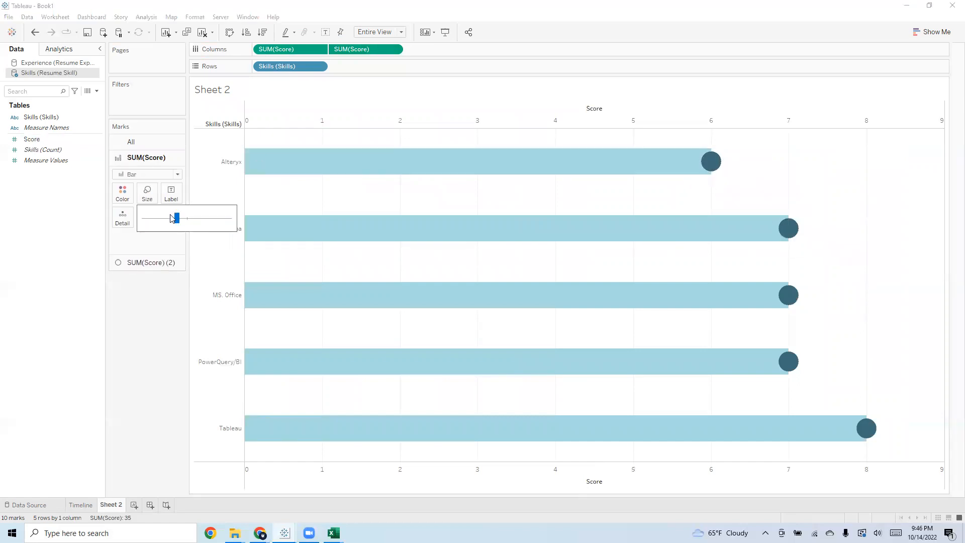
{"action": "left_click_drag", "start_coordinate": [173, 222], "coordinate": [172, 216]}
{"action": "left_click", "coordinate": [130, 262]}
{"action": "left_click", "coordinate": [154, 210]}
{"action": "left_click_drag", "start_coordinate": [207, 233], "coordinate": [217, 234]}
{"action": "left_click", "coordinate": [149, 298]}
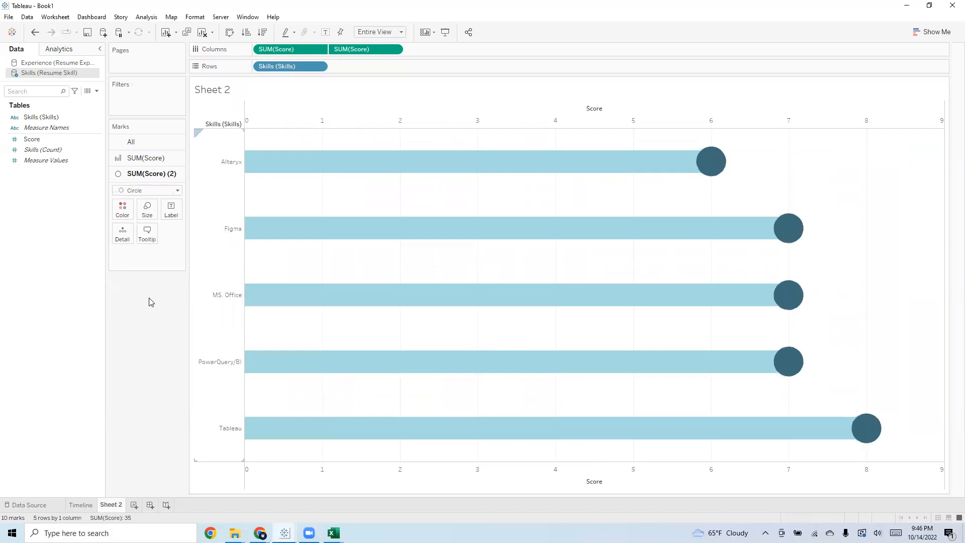
Hide the Score axis headers, the sheet title and the Skills field label of the chart
{"action": "right_click", "coordinate": [472, 477]}
{"action": "left_click", "coordinate": [518, 468]}
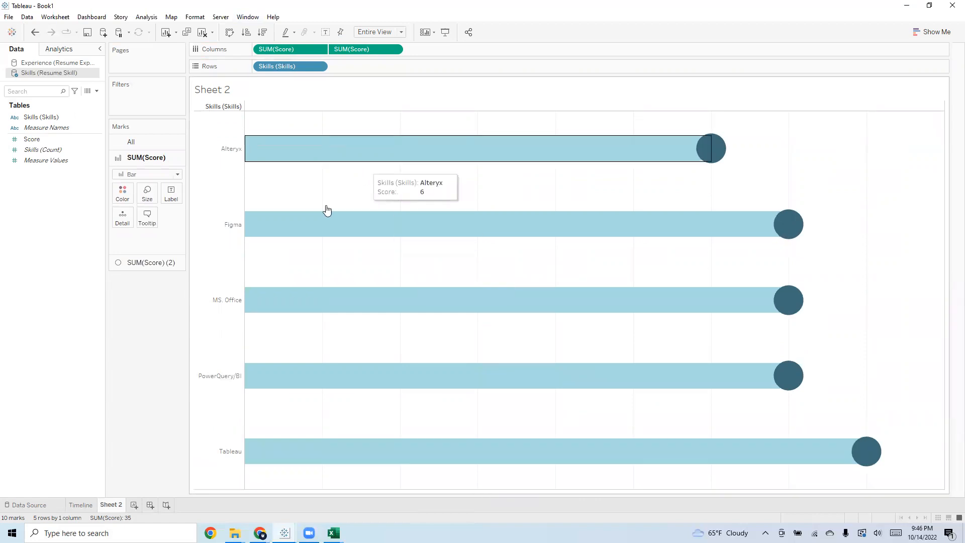
{"action": "right_click", "coordinate": [221, 91]}
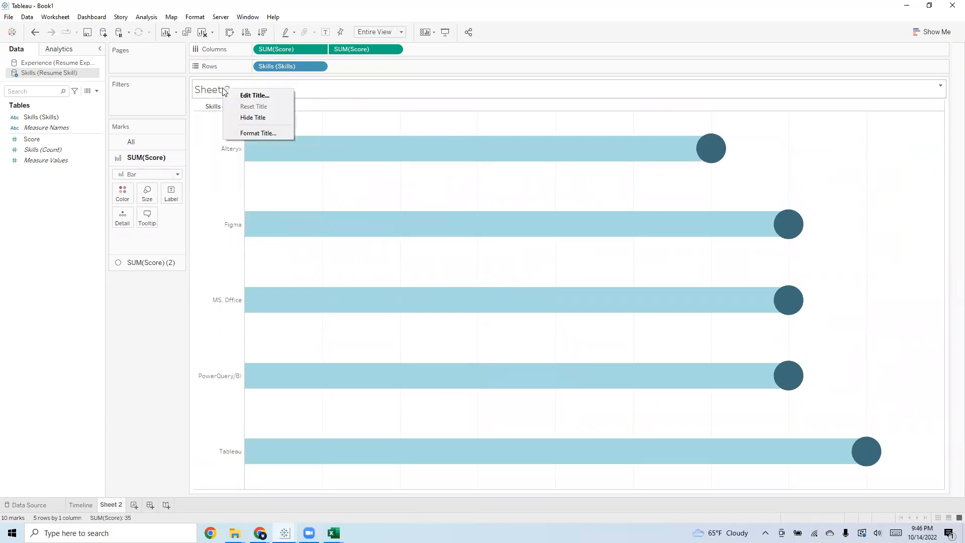
{"action": "left_click", "coordinate": [252, 117]}
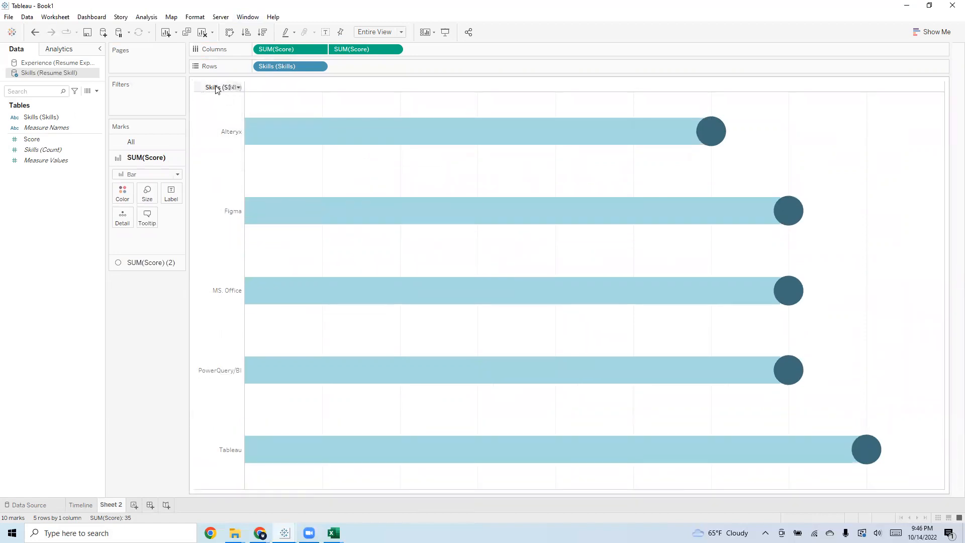
{"action": "right_click", "coordinate": [216, 89]}
{"action": "left_click", "coordinate": [244, 191]}
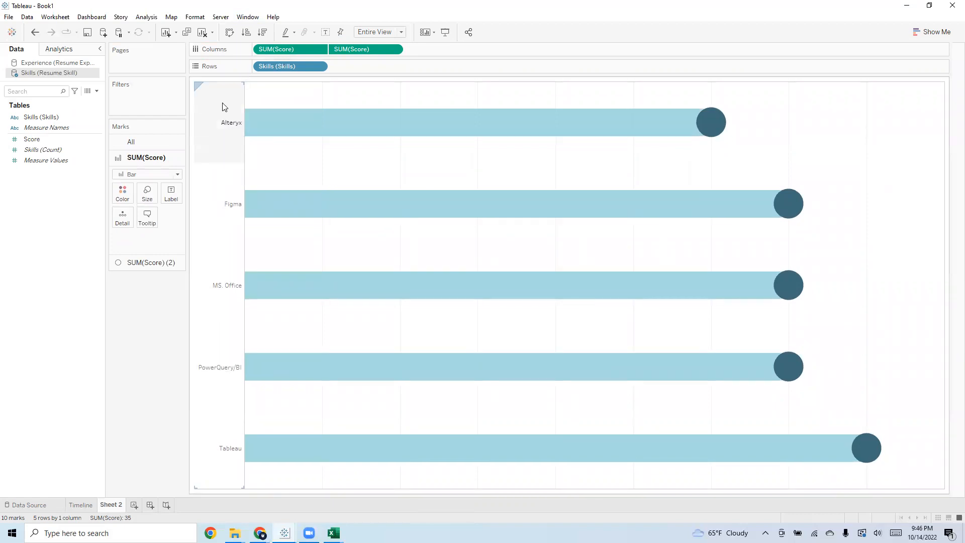
Format the skill name headers with the Calibri font in black
{"action": "right_click", "coordinate": [224, 104]}
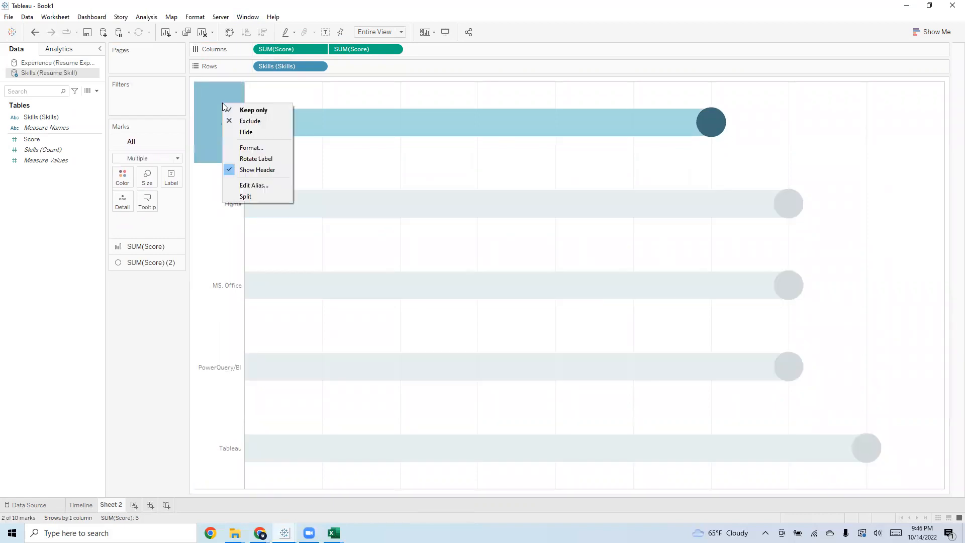
{"action": "left_click", "coordinate": [248, 148]}
{"action": "left_click", "coordinate": [91, 111]}
{"action": "left_click", "coordinate": [82, 125]}
{"action": "type", "text": "ca"}
{"action": "key", "text": "Return"}
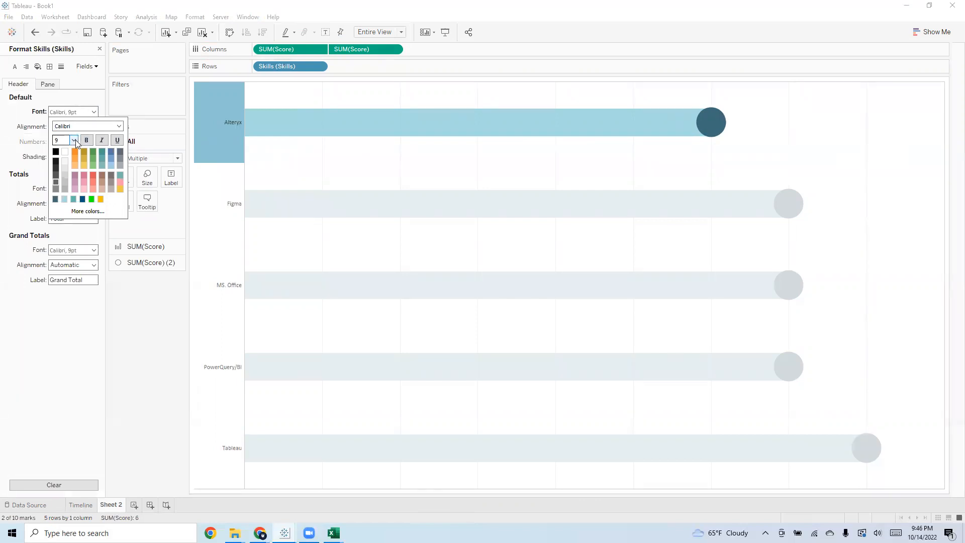
{"action": "left_click", "coordinate": [56, 152]}
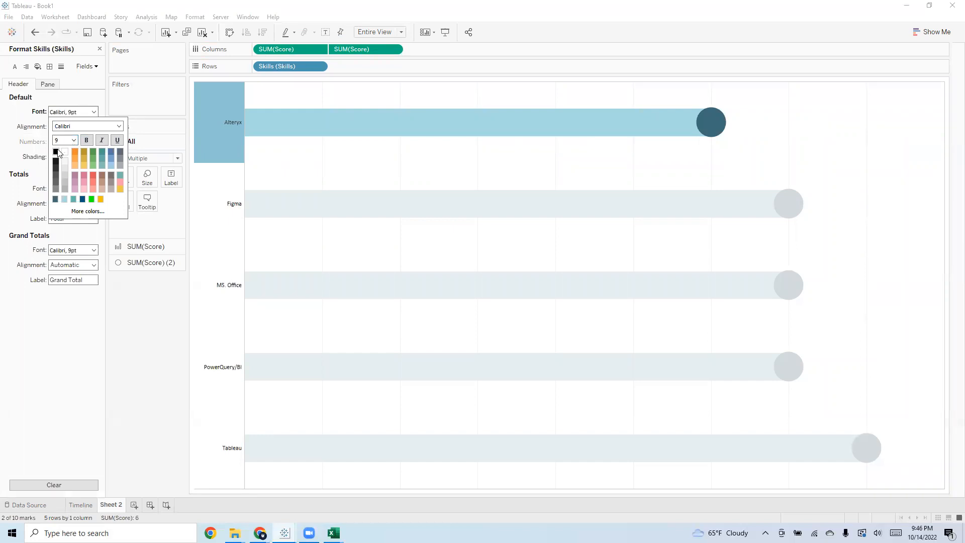
Make the skill name headers bold and close the header formatting
{"action": "left_click", "coordinate": [87, 141]}
{"action": "left_click", "coordinate": [102, 360]}
{"action": "left_click", "coordinate": [924, 264]}
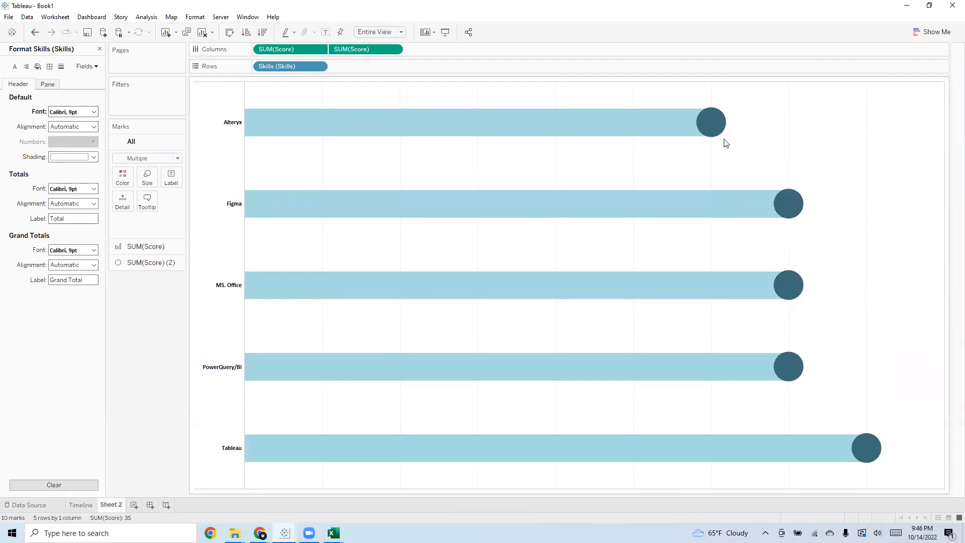
{"action": "left_click", "coordinate": [100, 49]}
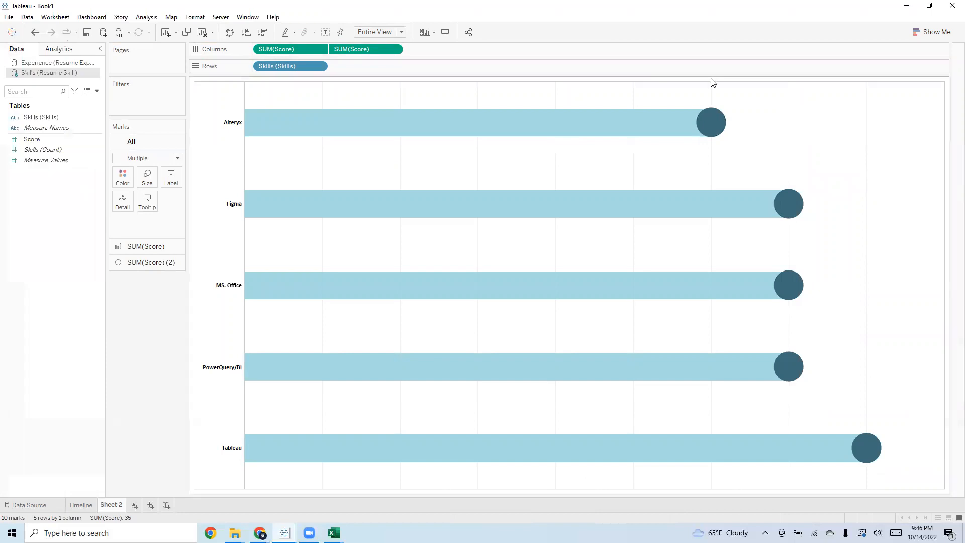
Set the sheet's grand total borders to None for both pane and header
{"action": "right_click", "coordinate": [776, 122]}
{"action": "left_click", "coordinate": [795, 173]}
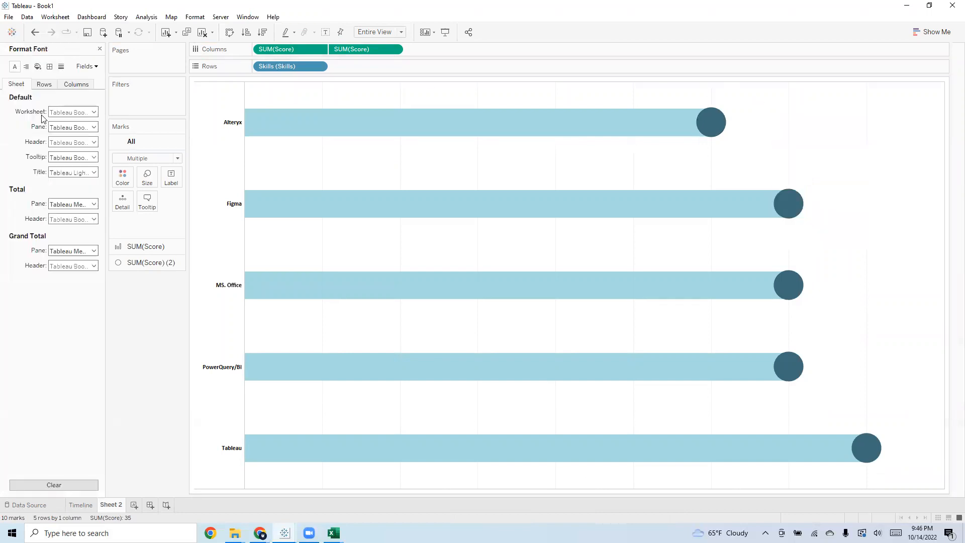
{"action": "left_click", "coordinate": [86, 112]}
{"action": "left_click", "coordinate": [87, 112]}
{"action": "left_click", "coordinate": [49, 68]}
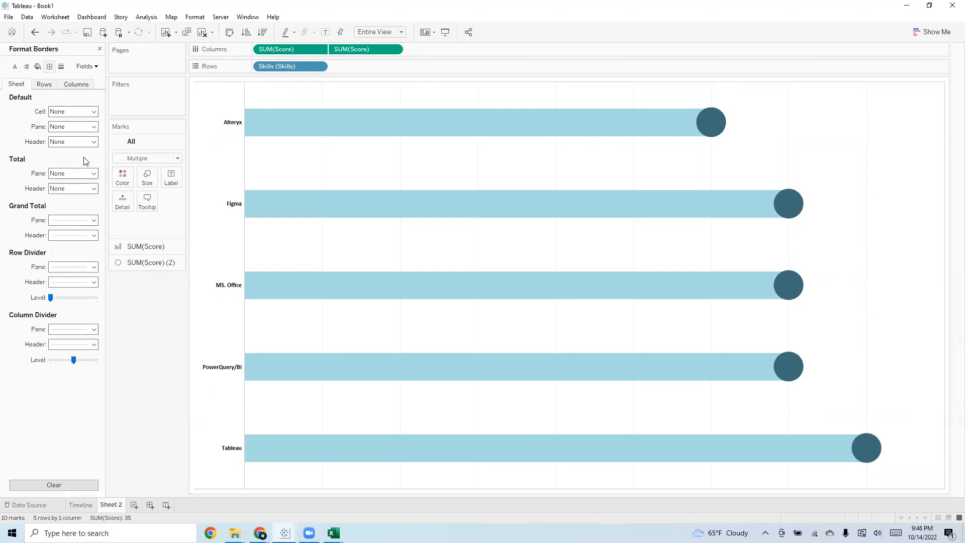
{"action": "left_click", "coordinate": [94, 221]}
{"action": "left_click", "coordinate": [89, 234]}
{"action": "left_click", "coordinate": [94, 235]}
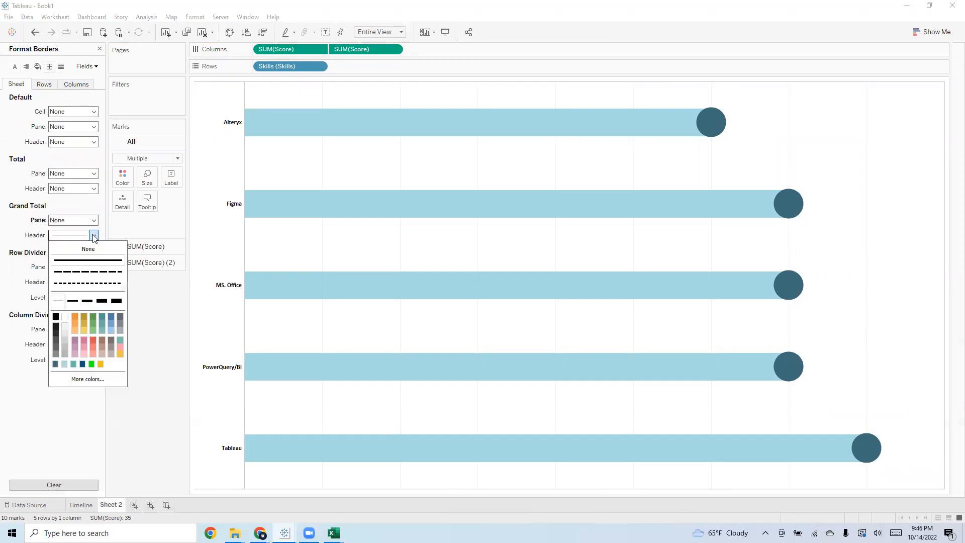
{"action": "left_click", "coordinate": [22, 254]}
Set the sheet's row divider and column divider borders to None for both pane and header
{"action": "left_click", "coordinate": [92, 282]}
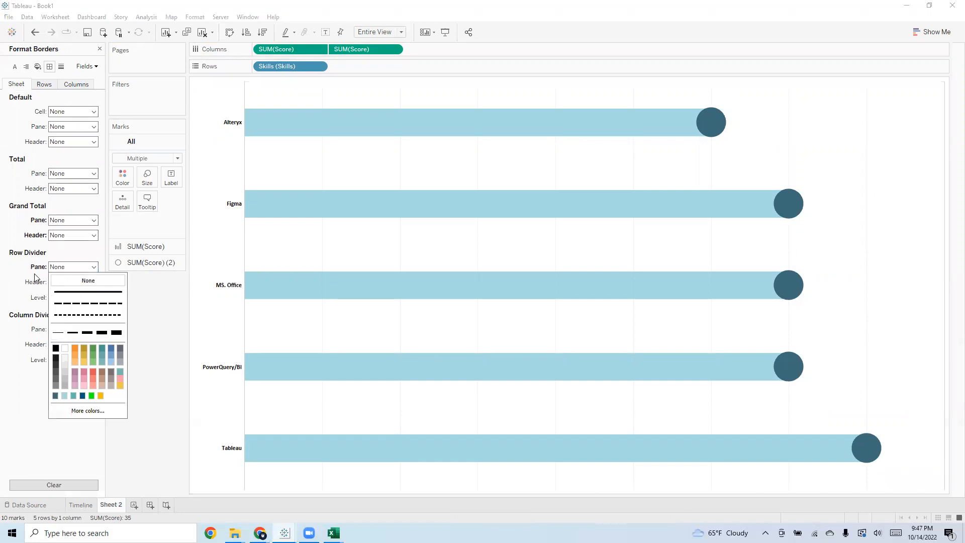
{"action": "left_click", "coordinate": [89, 284]}
{"action": "left_click", "coordinate": [89, 287]}
{"action": "left_click", "coordinate": [89, 296]}
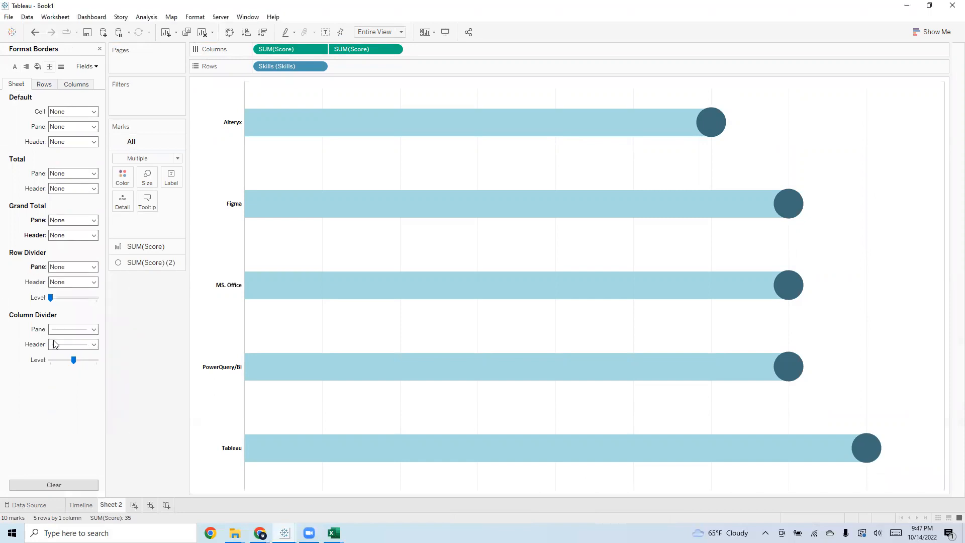
{"action": "left_click", "coordinate": [94, 329]}
{"action": "left_click", "coordinate": [87, 343]}
{"action": "left_click", "coordinate": [94, 344]}
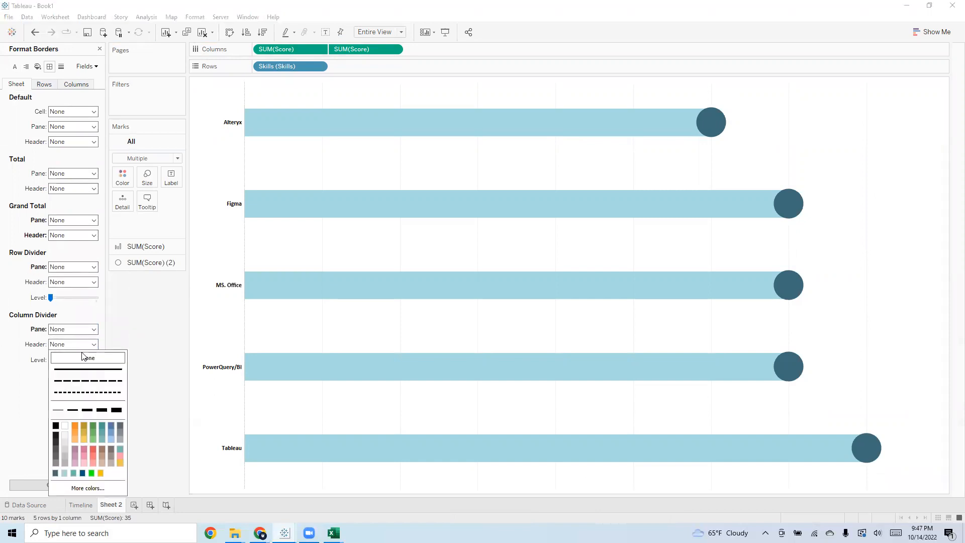
Set the grid lines and zero lines of the columns to None
{"action": "left_click", "coordinate": [41, 84]}
{"action": "left_click", "coordinate": [76, 84]}
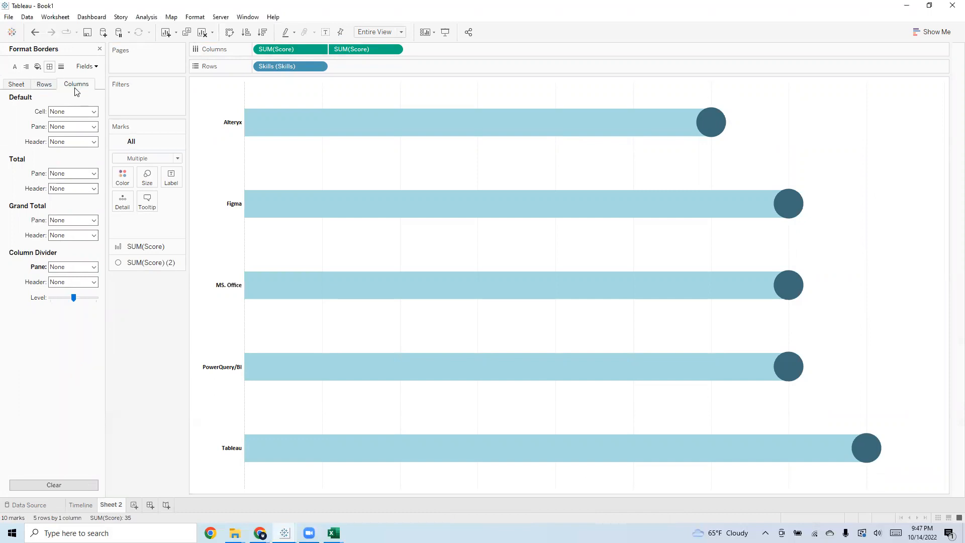
{"action": "left_click", "coordinate": [61, 66]}
{"action": "left_click", "coordinate": [65, 112]}
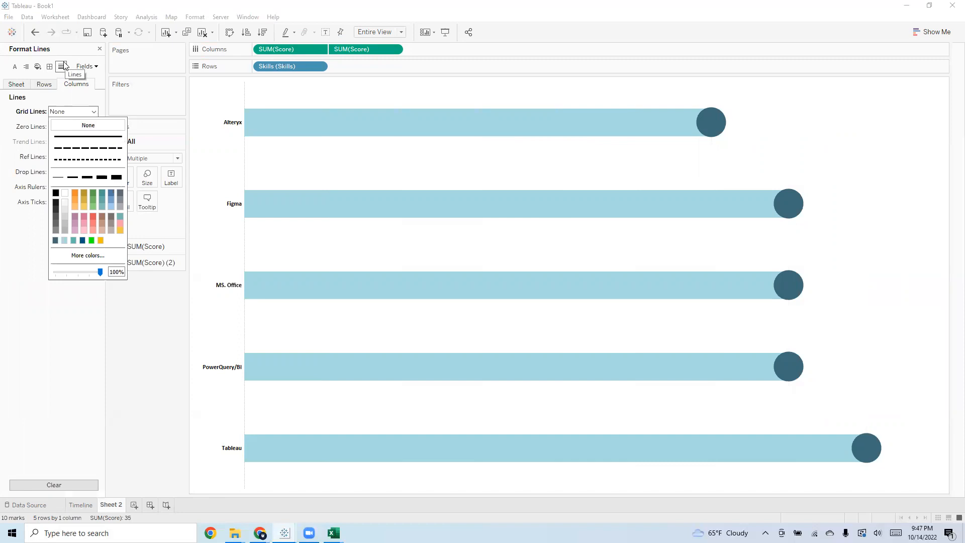
{"action": "left_click", "coordinate": [14, 136]}
{"action": "left_click", "coordinate": [68, 128]}
{"action": "left_click", "coordinate": [73, 142]}
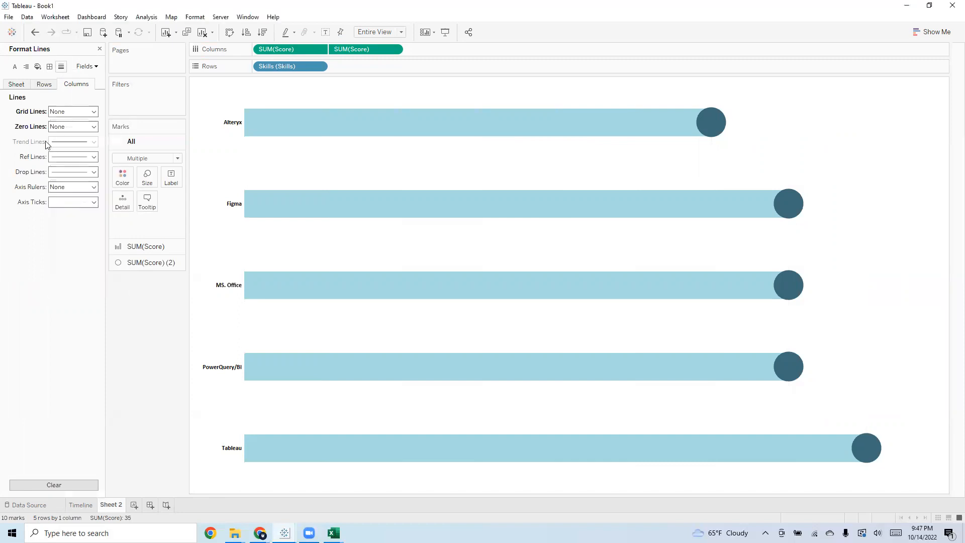
Set the reference lines, drop lines and axis ticks of the columns to None
{"action": "left_click", "coordinate": [88, 156]}
{"action": "left_click", "coordinate": [88, 170]}
{"action": "left_click", "coordinate": [75, 172]}
{"action": "left_click", "coordinate": [25, 188]}
{"action": "left_click", "coordinate": [76, 202]}
{"action": "left_click", "coordinate": [77, 216]}
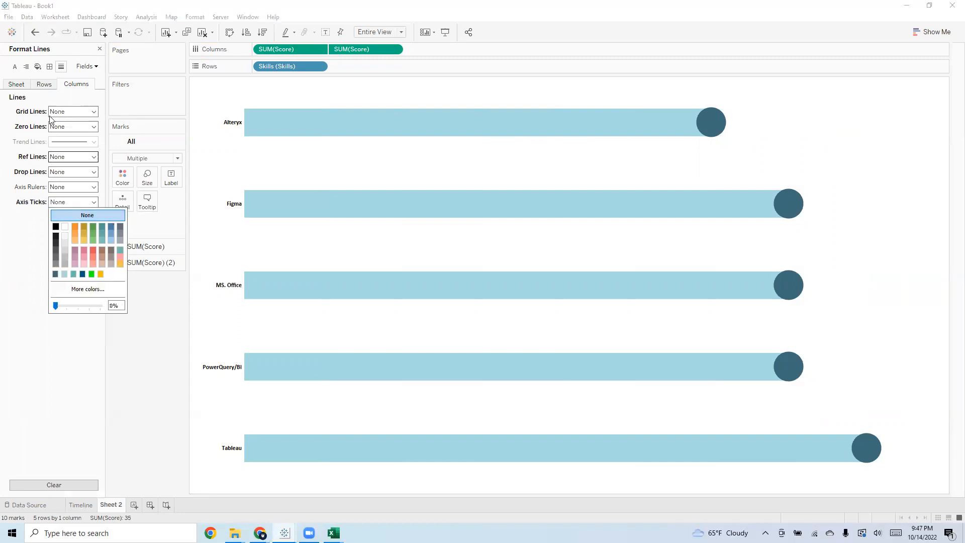
Set the zero lines, reference lines, drop lines and axis ticks of the rows to None
{"action": "left_click", "coordinate": [47, 90]}
{"action": "left_click", "coordinate": [74, 126]}
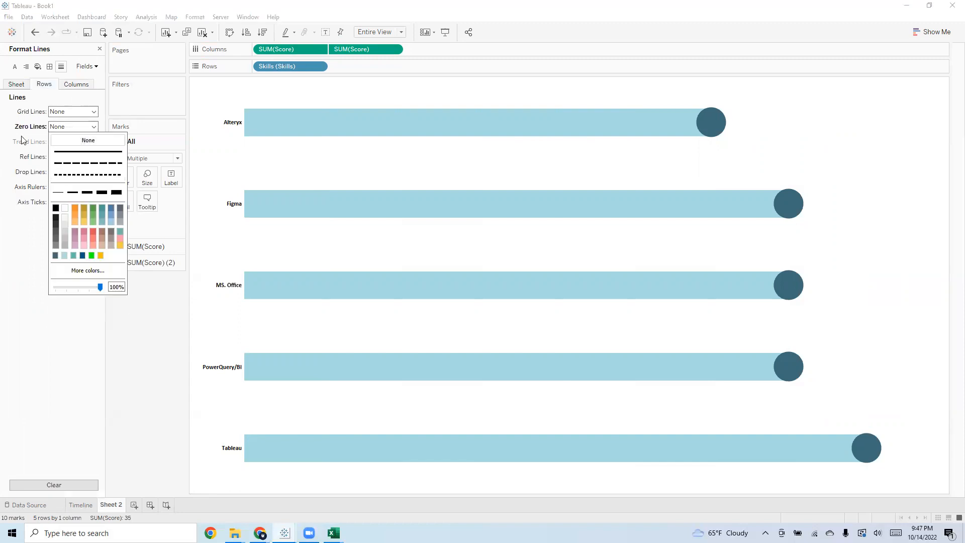
{"action": "left_click", "coordinate": [76, 145]}
{"action": "left_click", "coordinate": [73, 157]}
{"action": "left_click", "coordinate": [81, 170]}
{"action": "left_click", "coordinate": [74, 172]}
{"action": "left_click", "coordinate": [71, 187]}
{"action": "left_click", "coordinate": [74, 202]}
{"action": "left_click", "coordinate": [77, 216]}
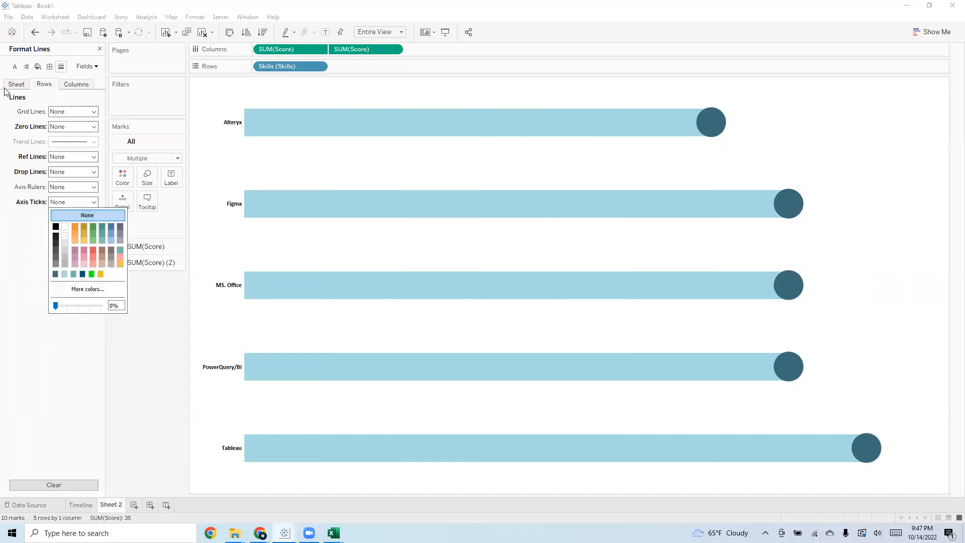
Set the zero, trend, reference and drop lines and the axis ticks to None for the whole sheet
{"action": "left_click", "coordinate": [16, 84]}
{"action": "left_click", "coordinate": [86, 127]}
{"action": "left_click", "coordinate": [65, 143]}
{"action": "left_click", "coordinate": [62, 144]}
{"action": "left_click", "coordinate": [68, 157]}
{"action": "left_click", "coordinate": [61, 158]}
{"action": "left_click", "coordinate": [53, 173]}
{"action": "left_click", "coordinate": [52, 173]}
{"action": "left_click", "coordinate": [83, 188]}
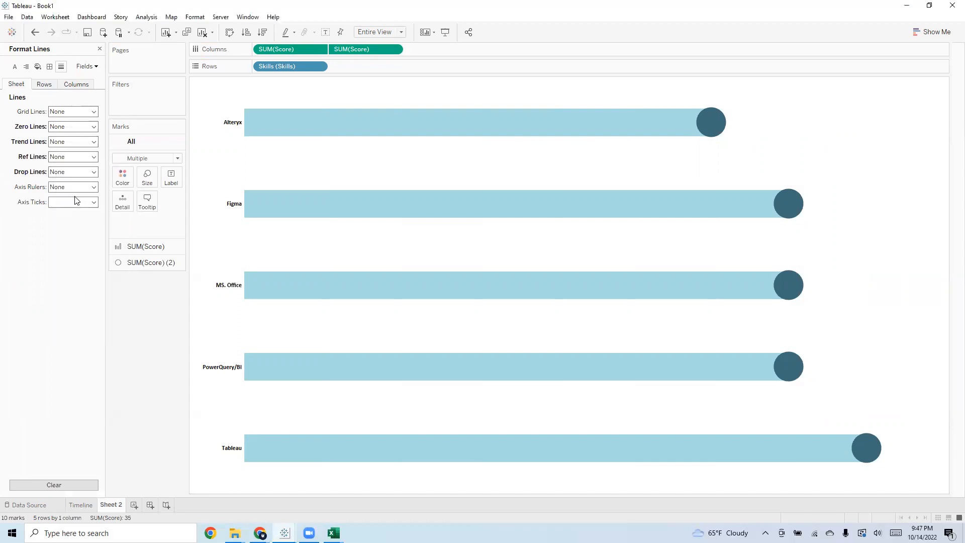
{"action": "left_click", "coordinate": [74, 202]}
{"action": "left_click", "coordinate": [82, 214]}
{"action": "left_click", "coordinate": [2, 222]}
Rename the worksheet Sheet 2 as Skills
{"action": "right_click", "coordinate": [123, 508]}
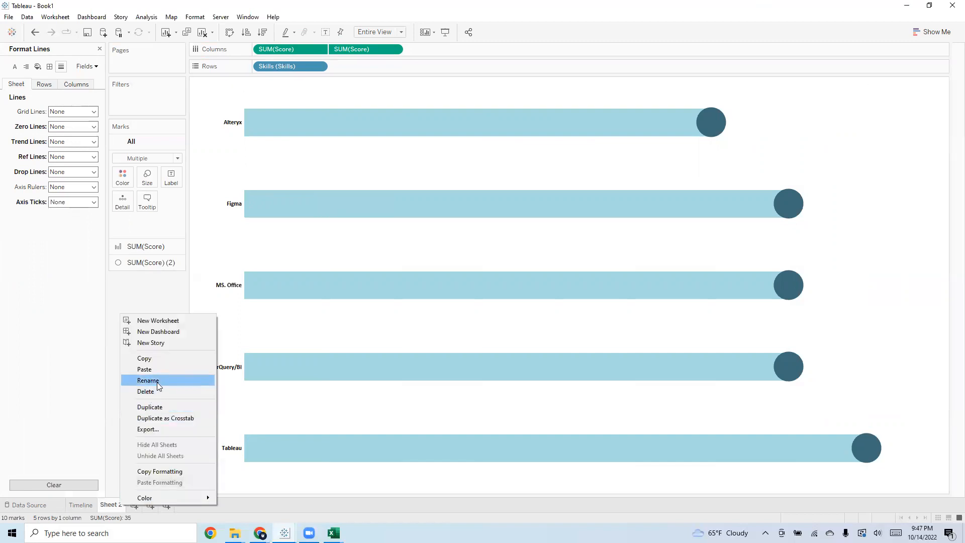
{"action": "left_click", "coordinate": [157, 382]}
{"action": "type", "text": "Sk"}
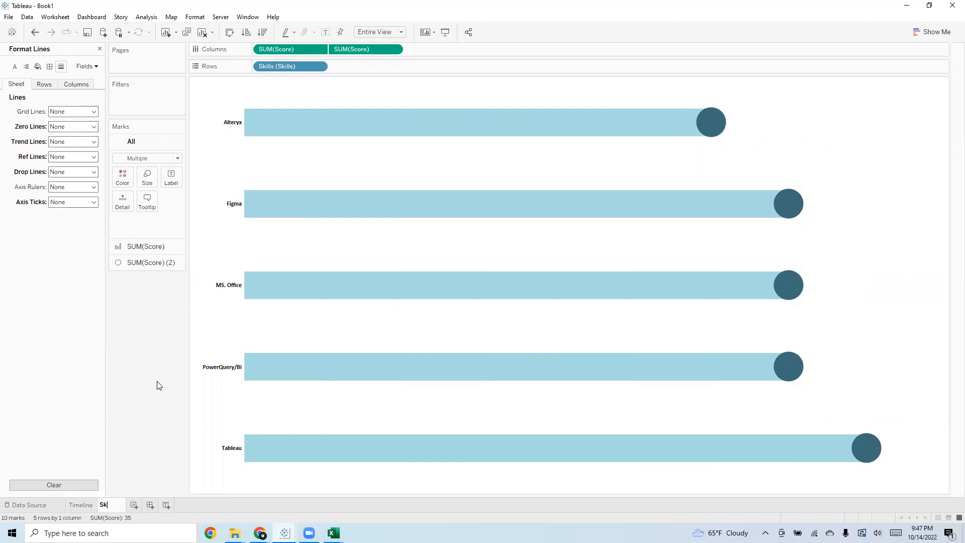
{"action": "type", "text": "ills"}
{"action": "key", "text": "Return"}
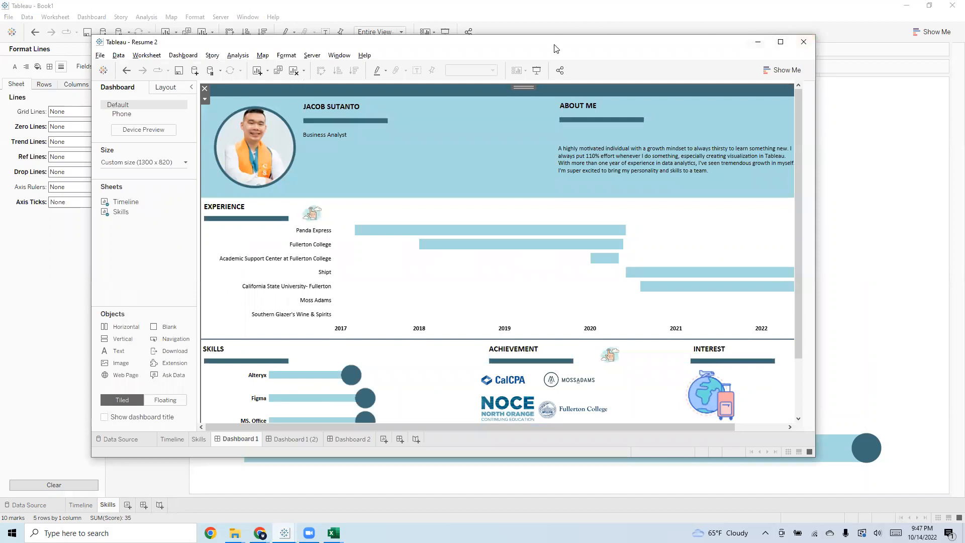
Move the Resume 2 workbook window out of the way and add a new dashboard to Book1
{"action": "left_click_drag", "start_coordinate": [561, 49], "coordinate": [964, 15]}
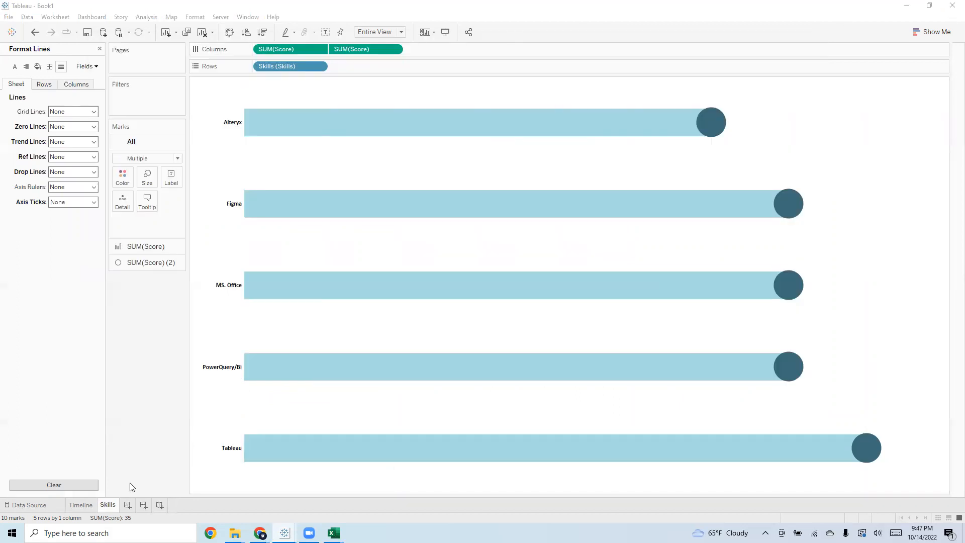
{"action": "left_click", "coordinate": [148, 507]}
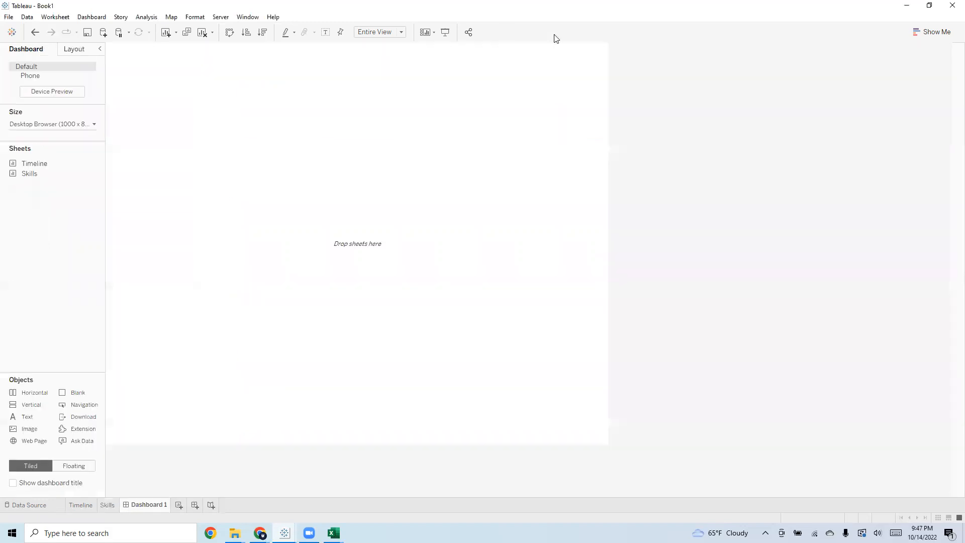